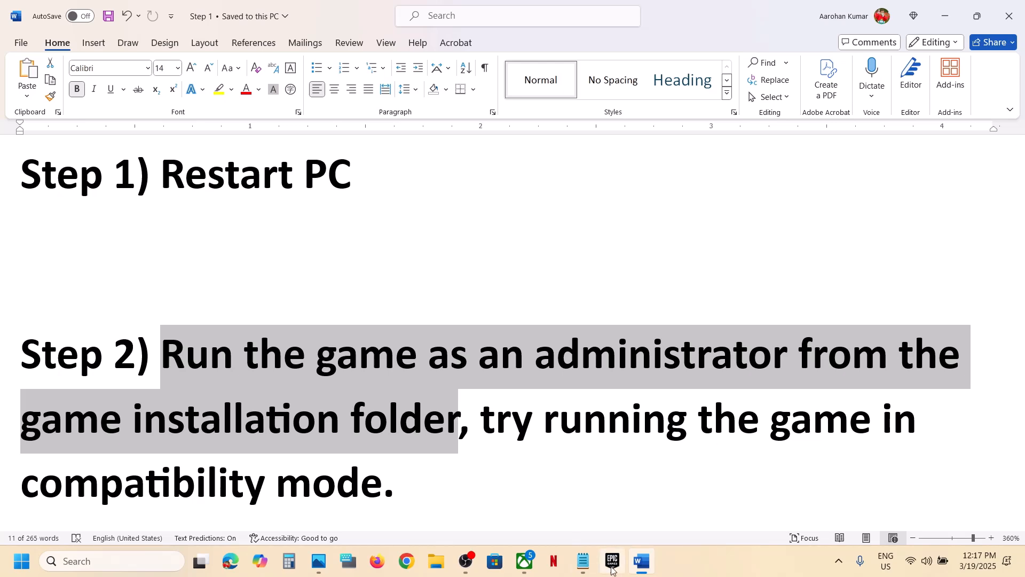
# Switch to the Epic Games Launcher and open the installation folder of 33 Immortals from its management options
pyautogui.click(613, 561)
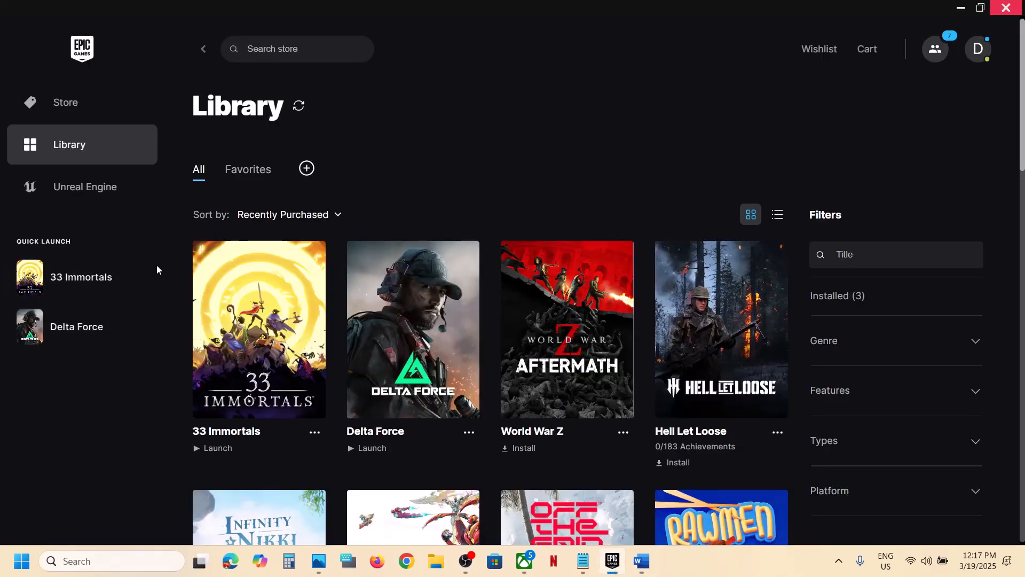
pyautogui.click(315, 433)
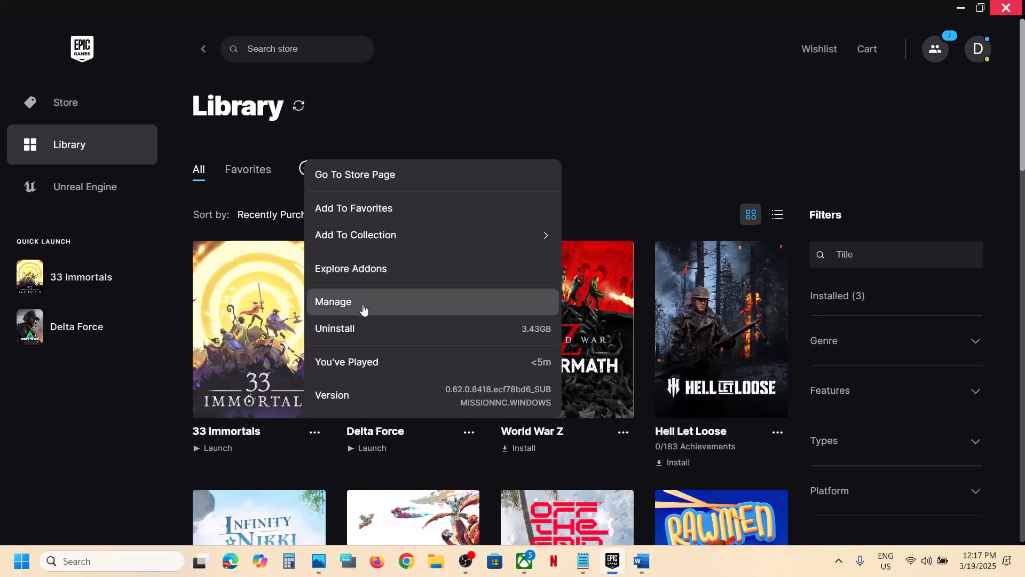
pyautogui.click(380, 301)
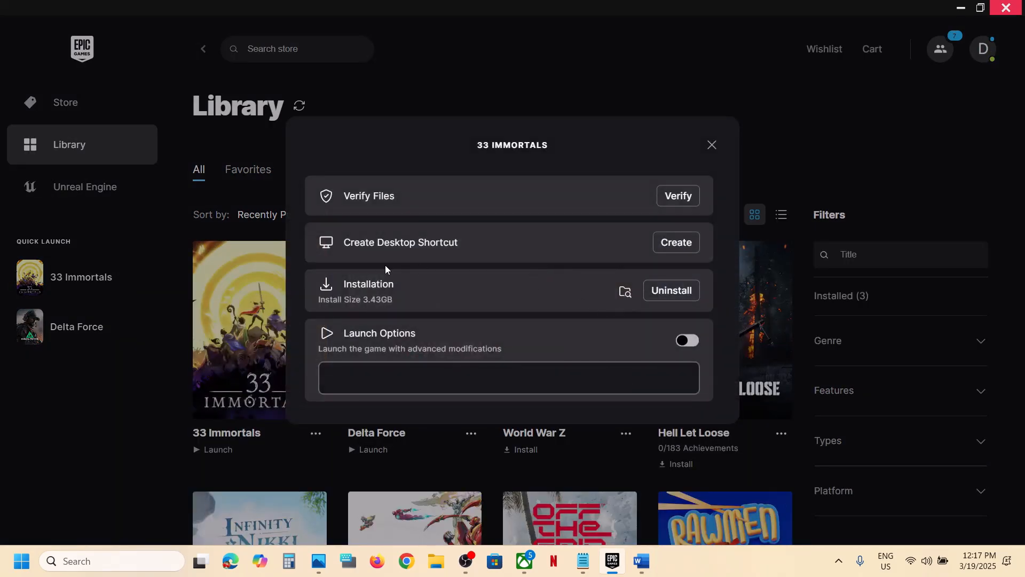
pyautogui.click(624, 292)
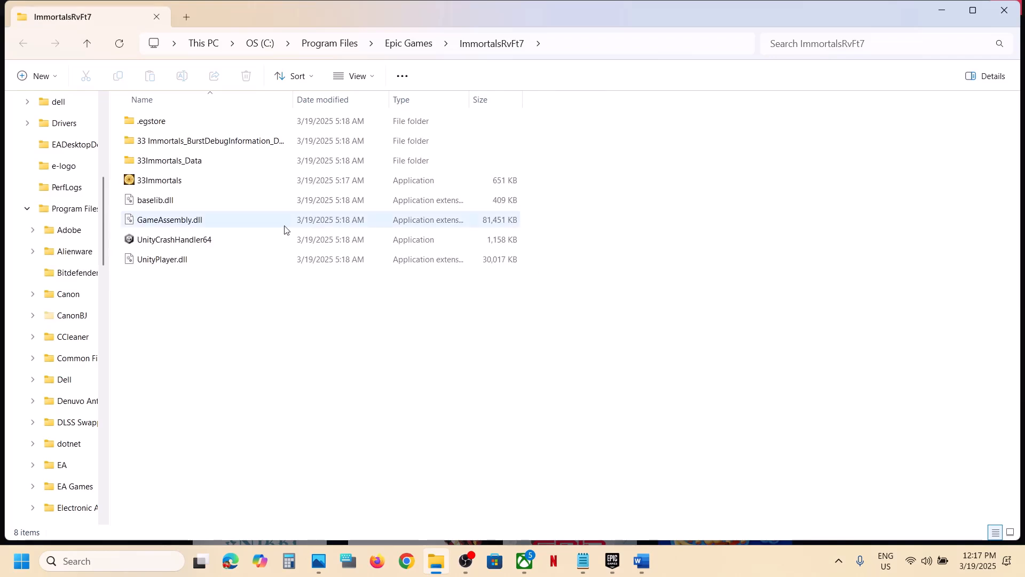
# Set the 33Immortals application to run as an administrator in its compatibility properties and apply the change
pyautogui.click(175, 183)
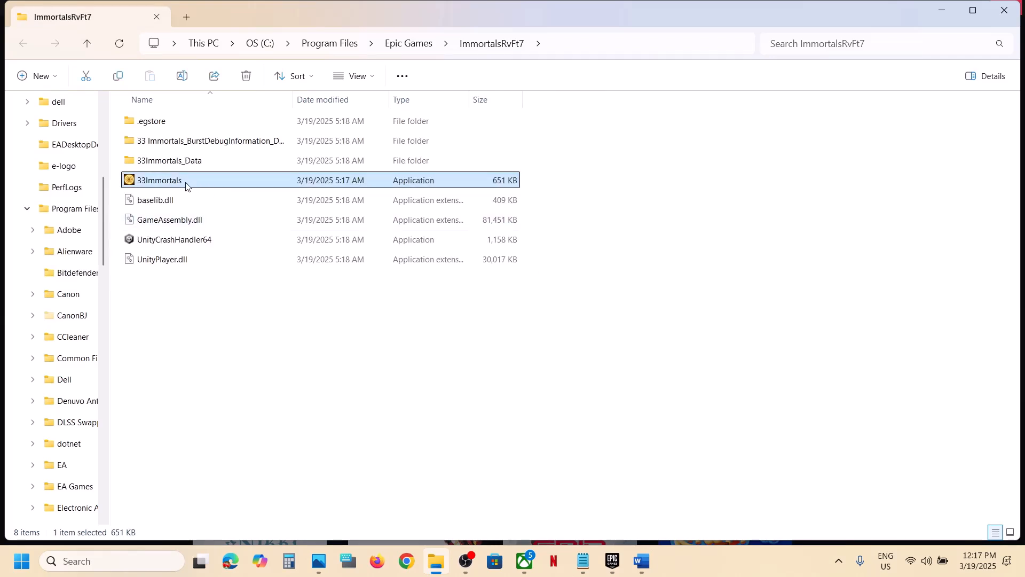
pyautogui.rightClick(186, 186)
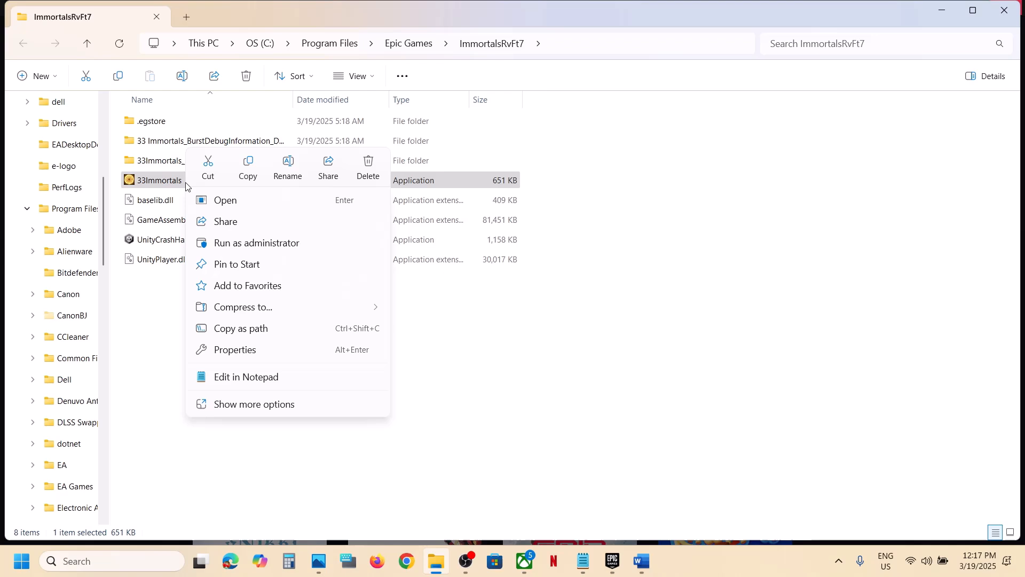
pyautogui.click(238, 355)
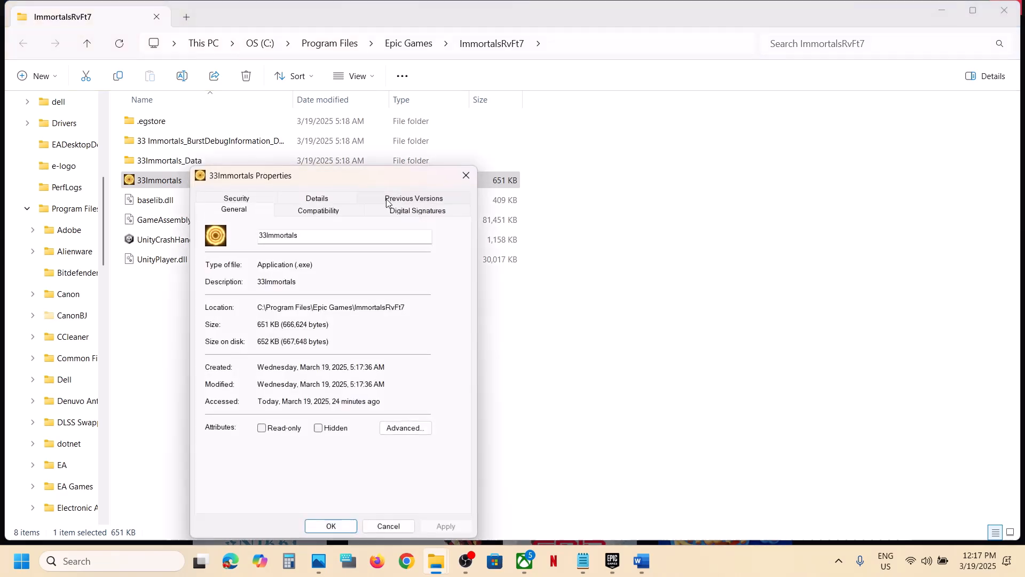
pyautogui.click(318, 210)
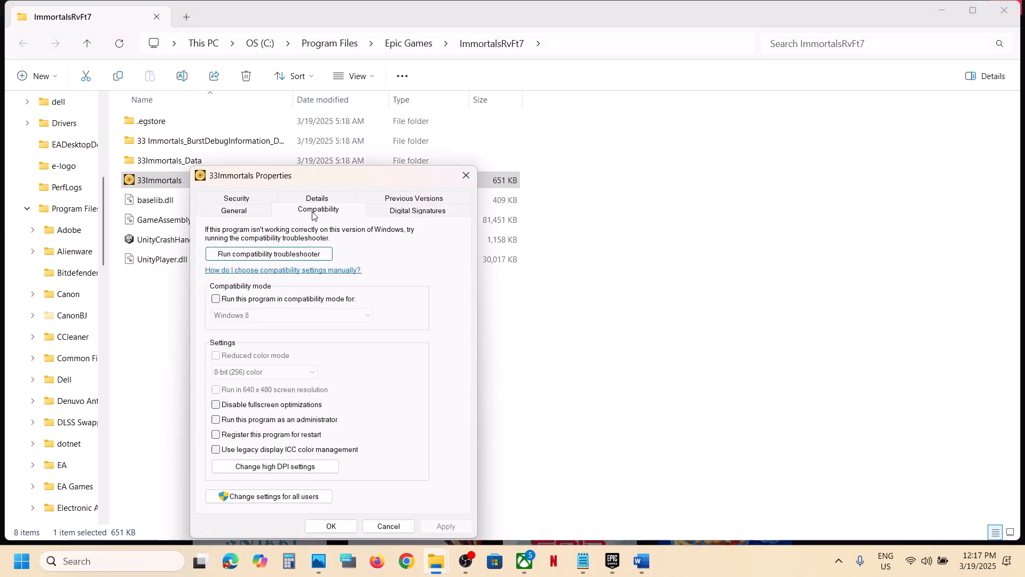
pyautogui.click(216, 419)
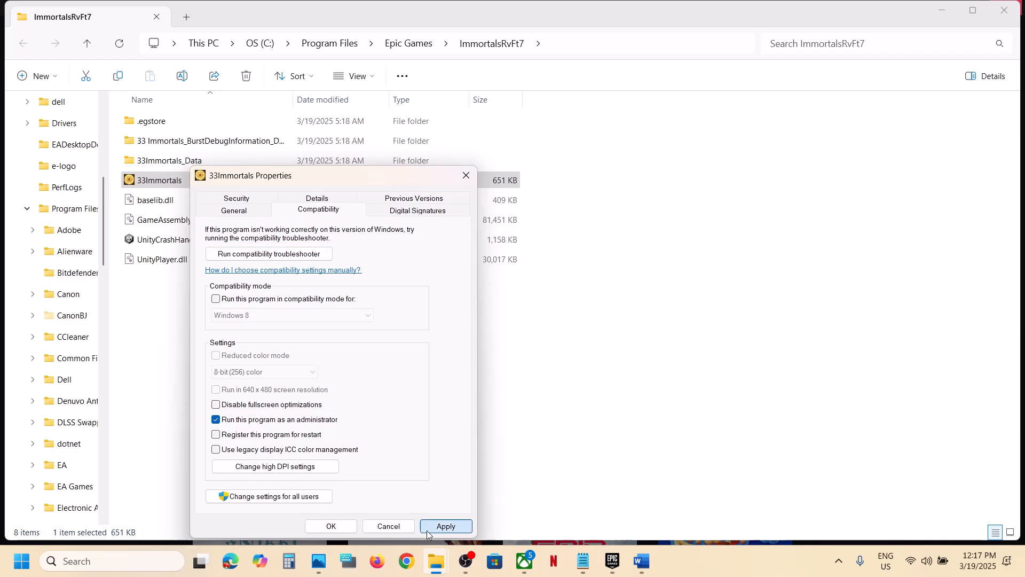
pyautogui.click(463, 526)
pyautogui.click(332, 525)
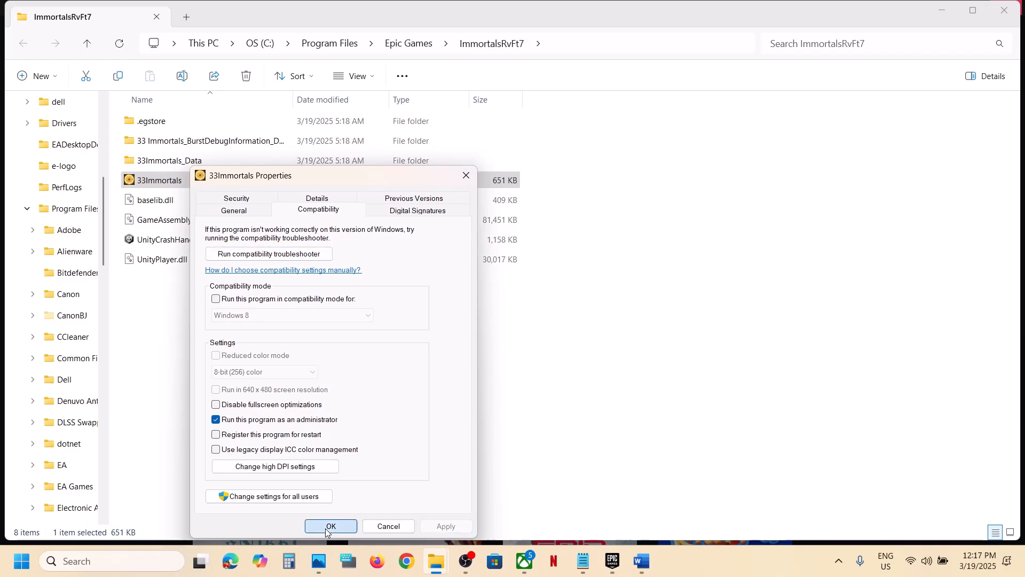
# Enable compatibility mode for Windows 8 on the 33Immortals application and apply it
pyautogui.rightClick(195, 187)
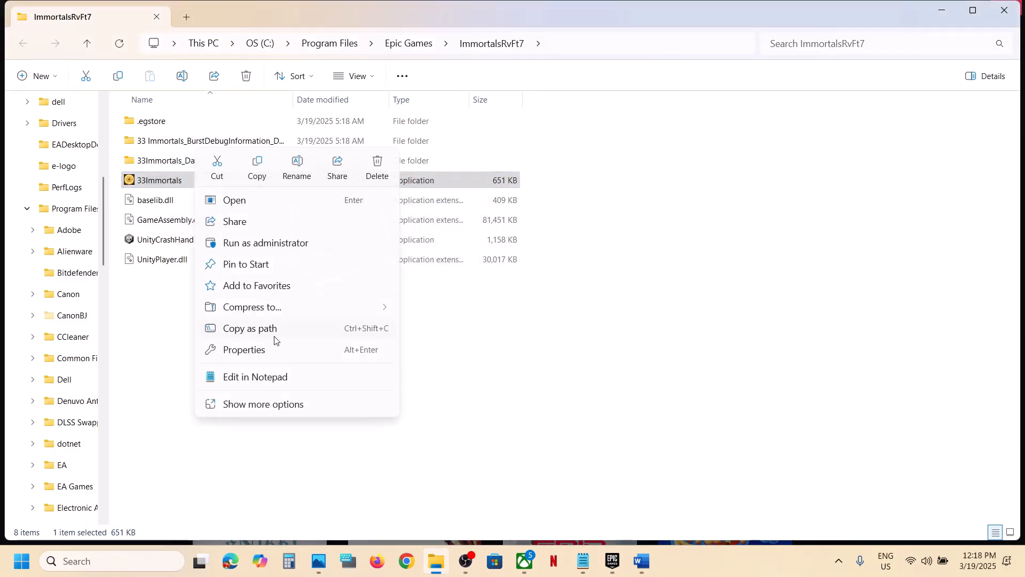
pyautogui.click(248, 350)
pyautogui.click(344, 216)
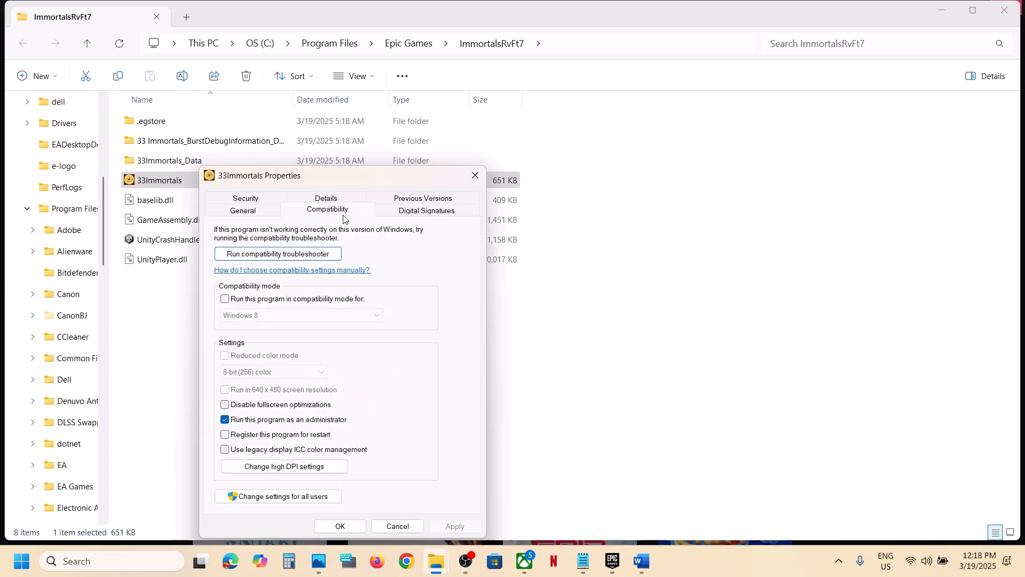
pyautogui.click(225, 299)
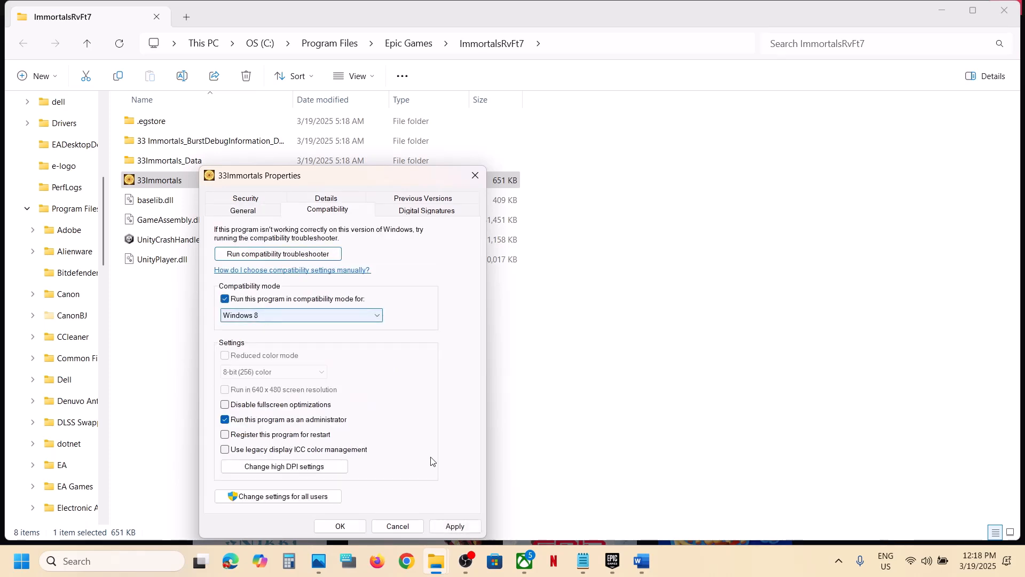
pyautogui.click(455, 526)
pyautogui.click(339, 525)
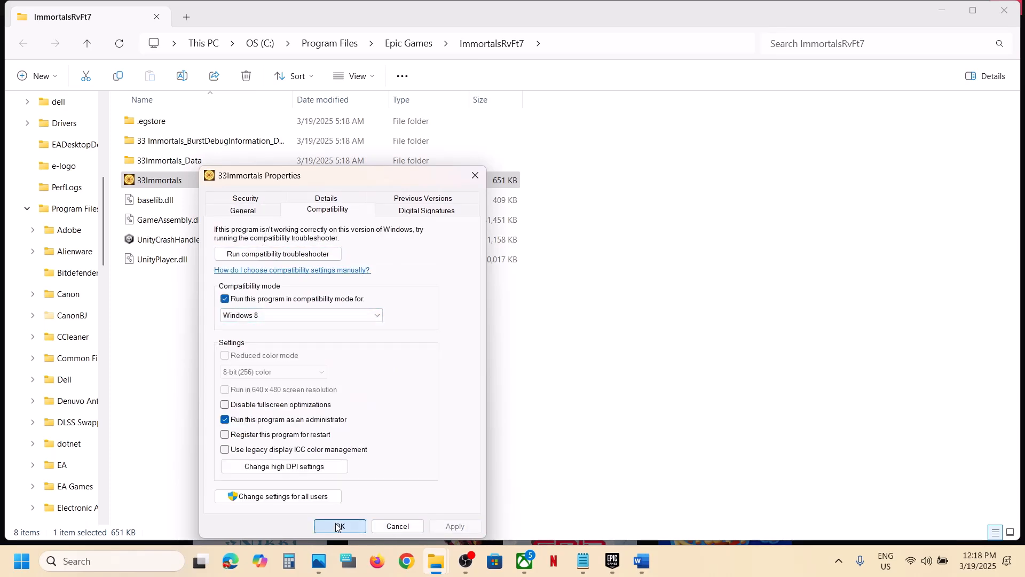
# Change the 33Immortals compatibility mode to Windows 7, disable fullscreen optimizations, and apply the settings
pyautogui.rightClick(212, 181)
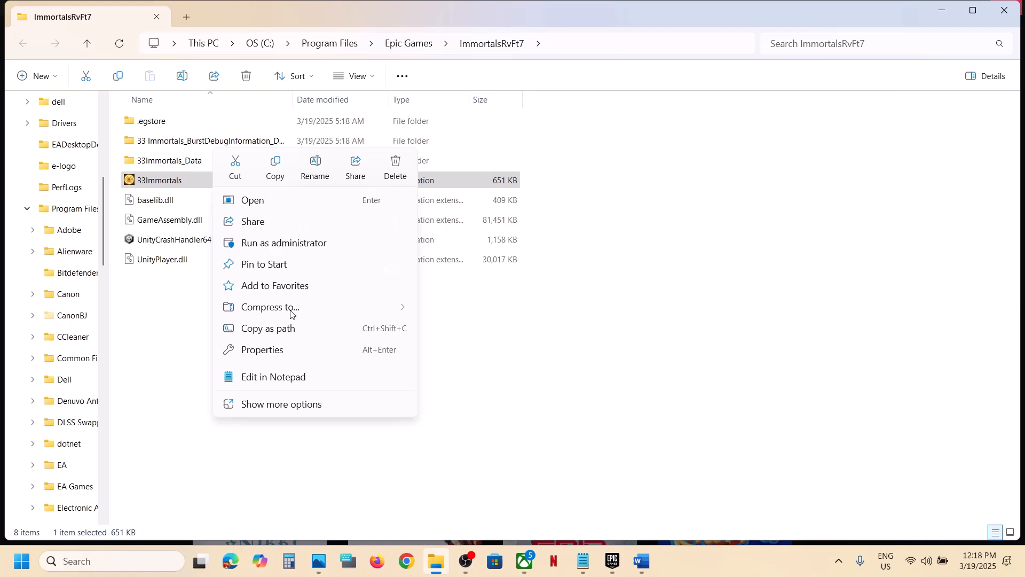
pyautogui.click(272, 350)
pyautogui.click(353, 213)
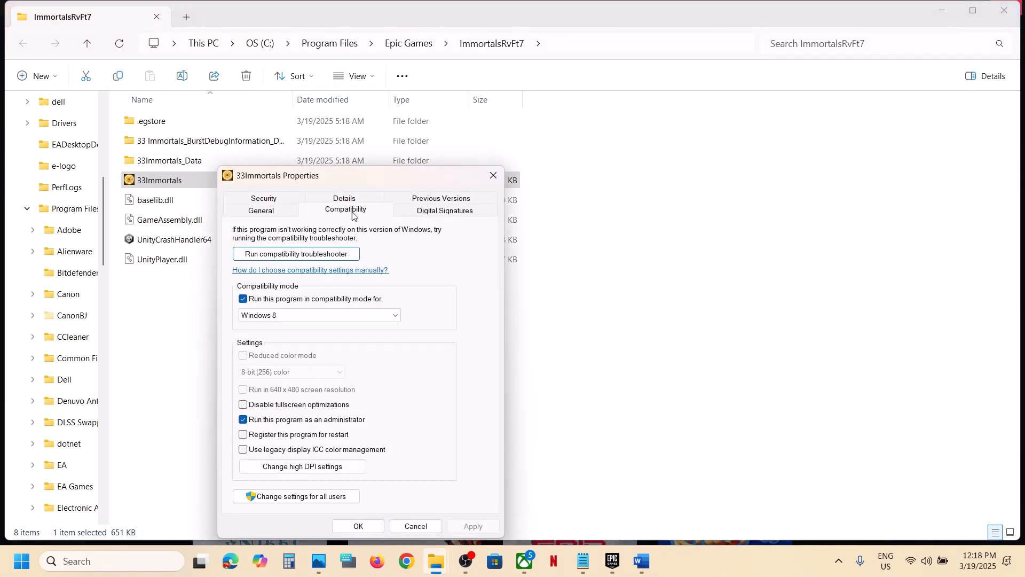
pyautogui.click(316, 317)
pyautogui.click(282, 355)
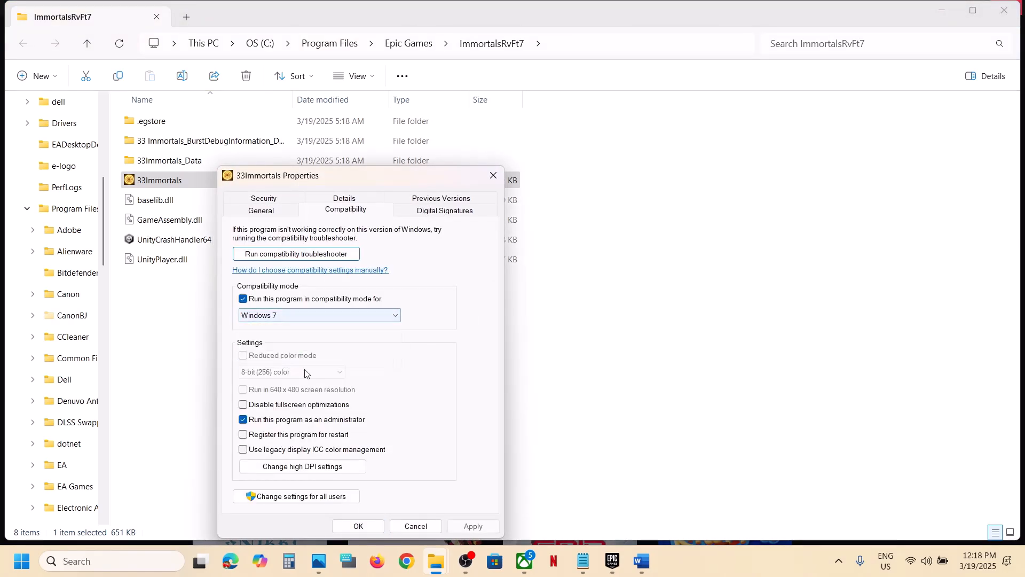
pyautogui.click(468, 528)
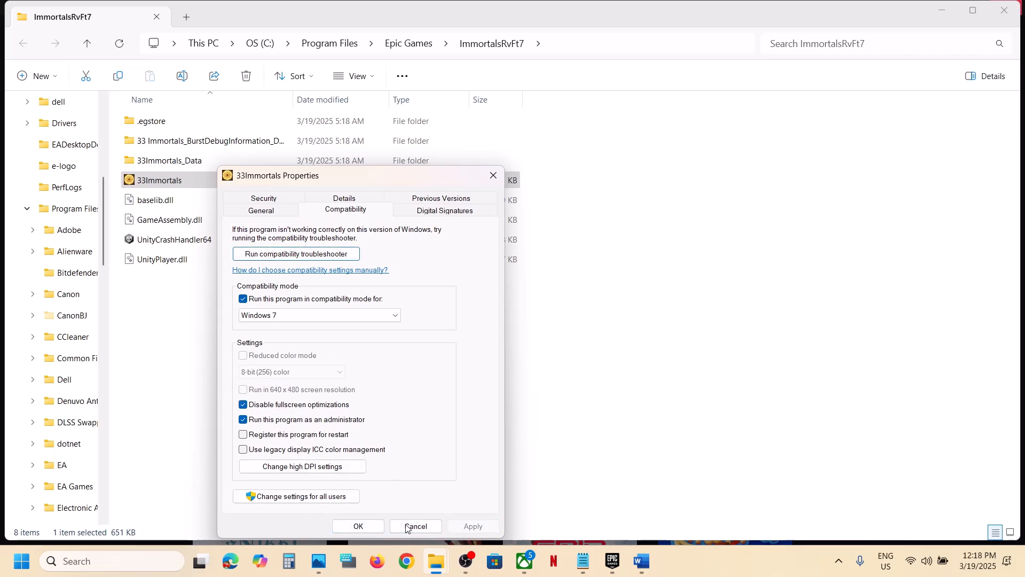
pyautogui.click(359, 527)
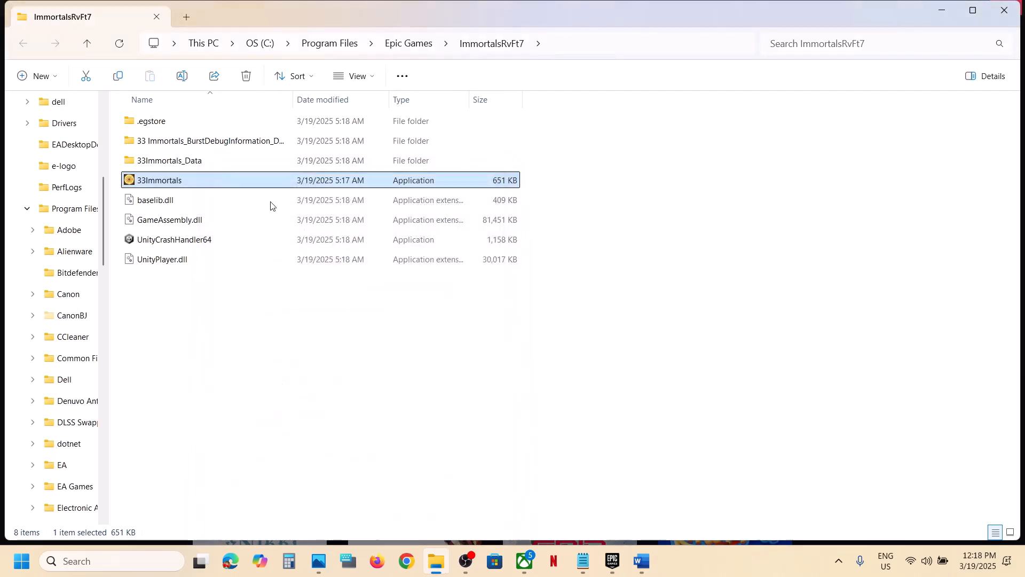
# Turn off compatibility mode, the disabling of fullscreen optimizations, and running as administrator for the 33Immortals application, applying the changes
pyautogui.rightClick(186, 178)
pyautogui.click(248, 349)
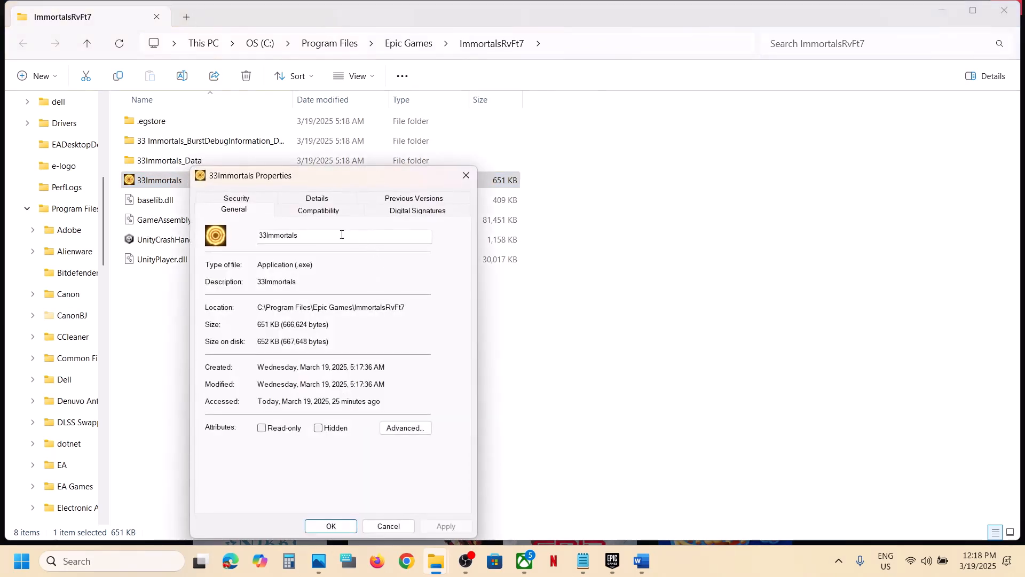
pyautogui.click(328, 213)
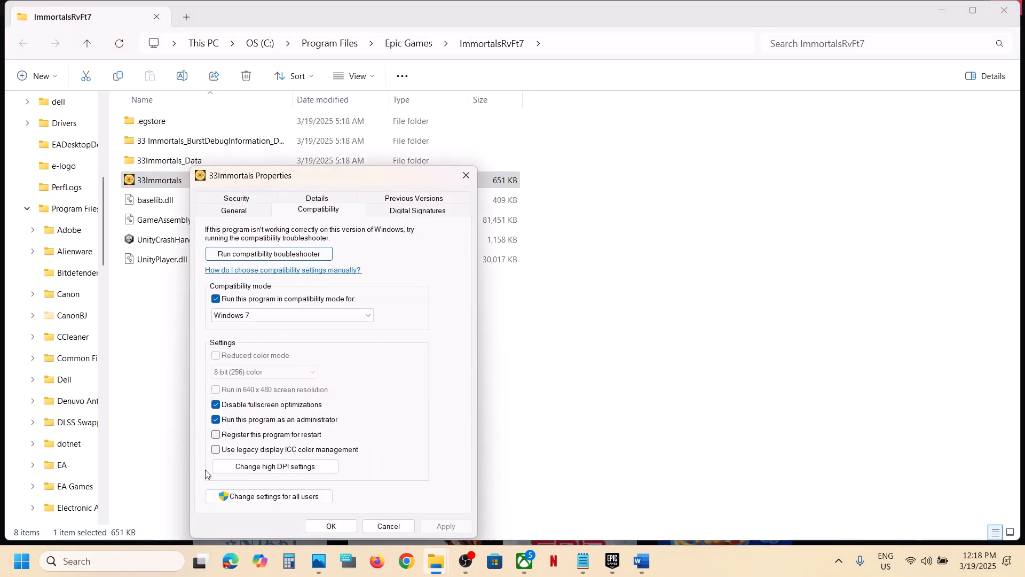
pyautogui.click(216, 299)
pyautogui.click(216, 404)
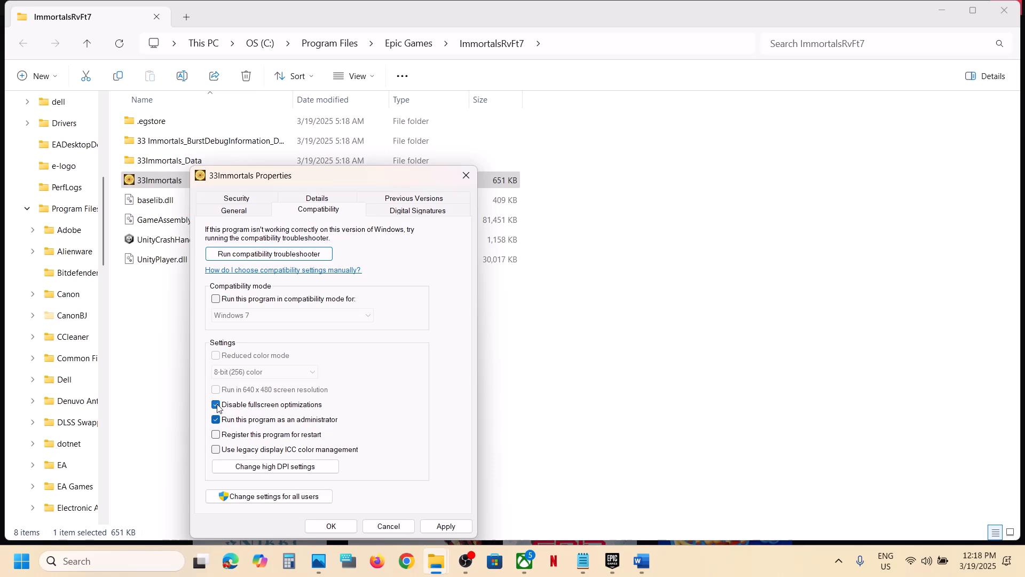
pyautogui.click(216, 421)
pyautogui.click(446, 526)
pyautogui.click(326, 525)
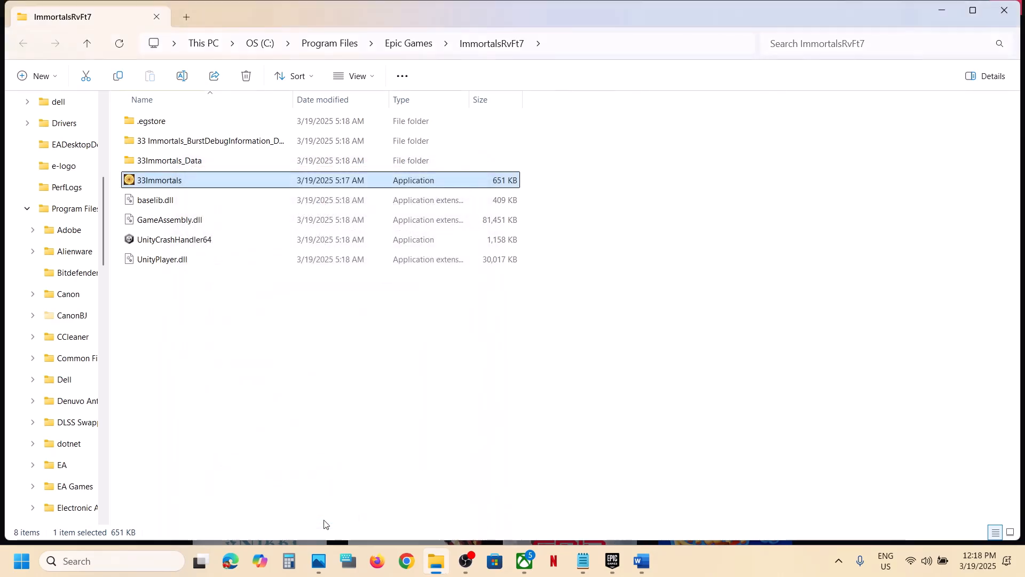
# Switch to the Word document and select "Verify the game files" in Step 3
pyautogui.click(612, 561)
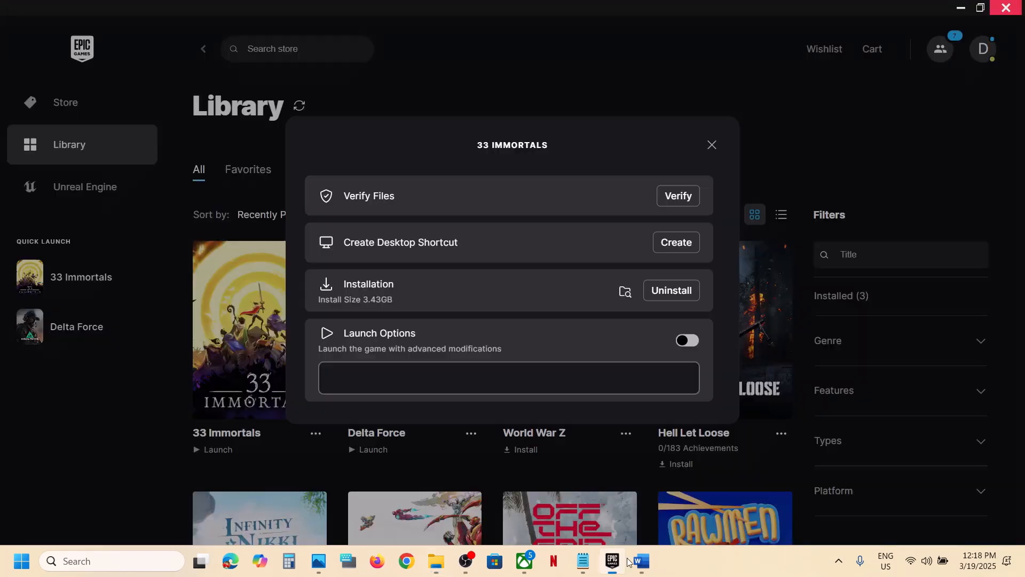
pyautogui.click(638, 566)
pyautogui.scroll(-5, 379, 420)
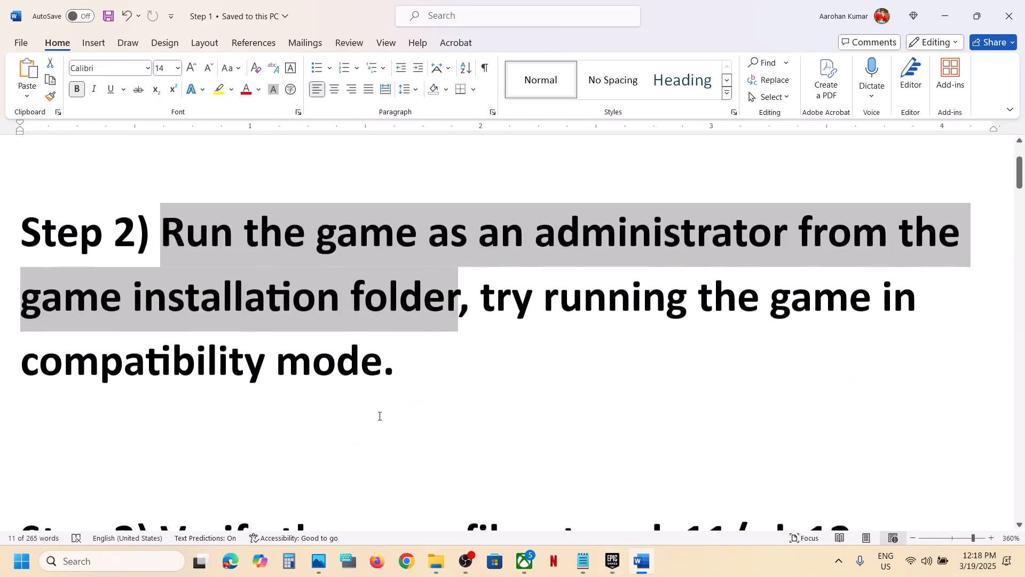
pyautogui.moveTo(162, 352); pyautogui.dragTo(541, 353)
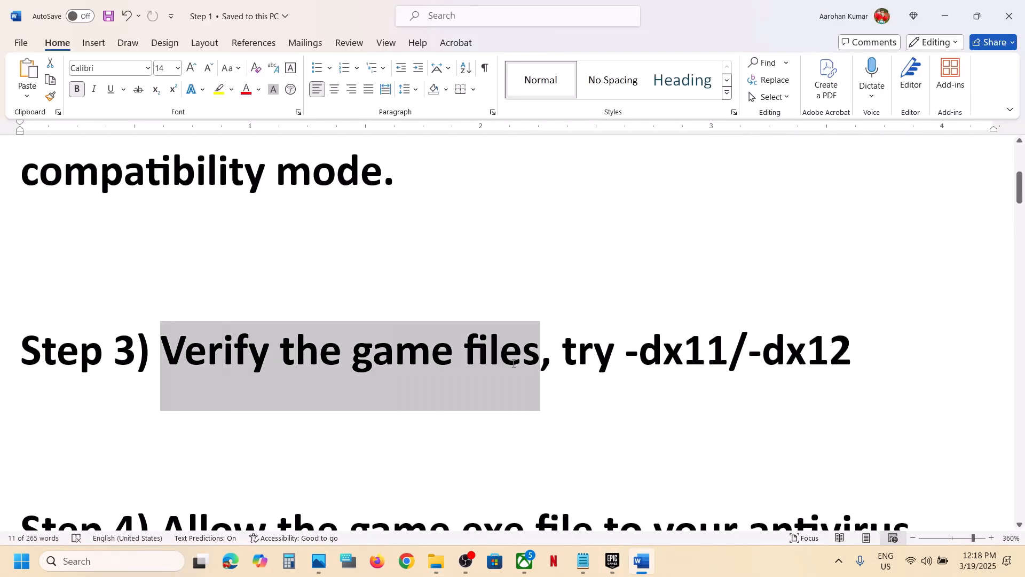
# Return to the Epic Games Launcher and examine the Verify Files option in the management options of 33 Immortals, then close them
pyautogui.click(613, 561)
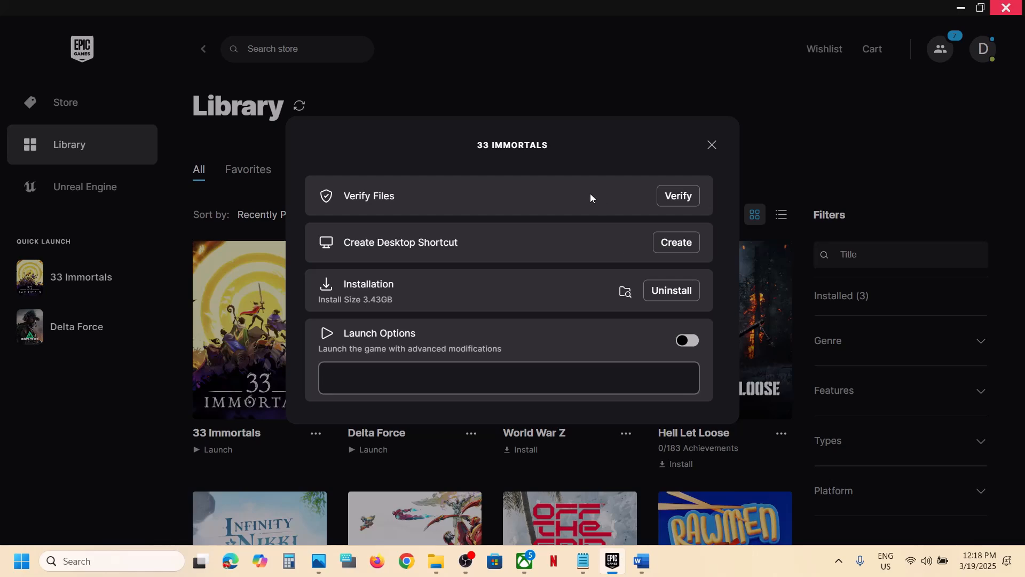
pyautogui.click(712, 145)
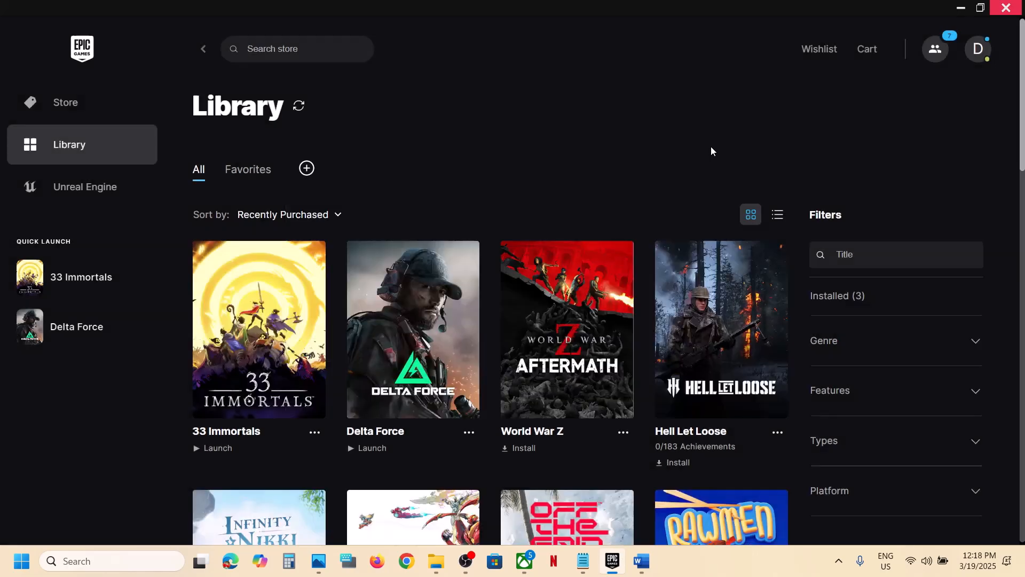
pyautogui.click(313, 433)
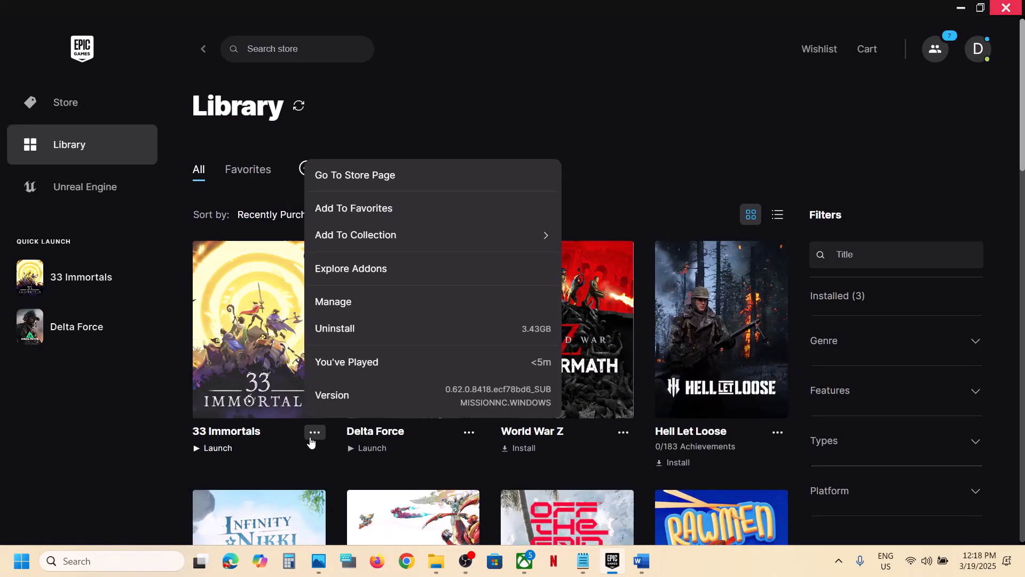
pyautogui.click(362, 309)
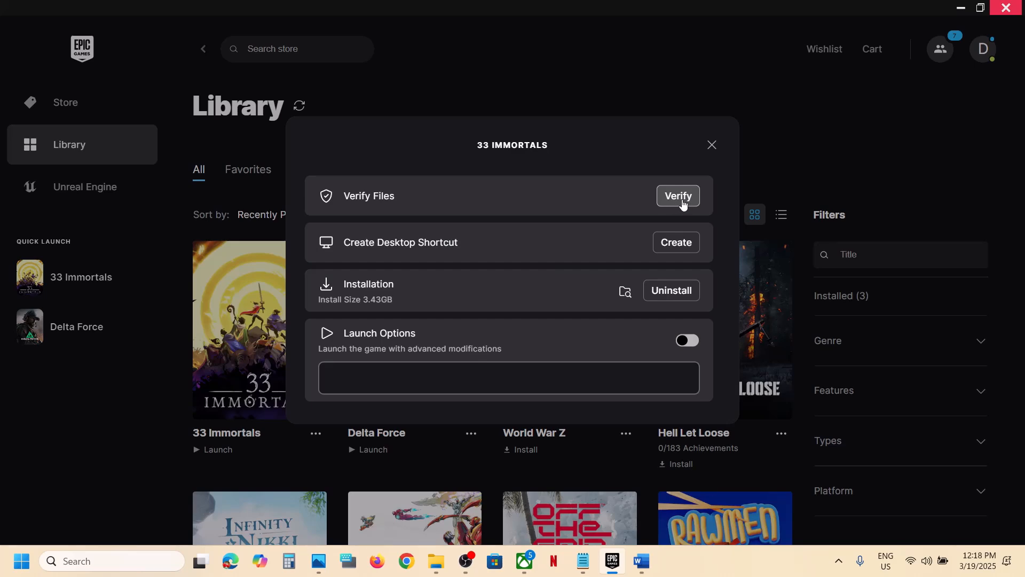
pyautogui.click(713, 146)
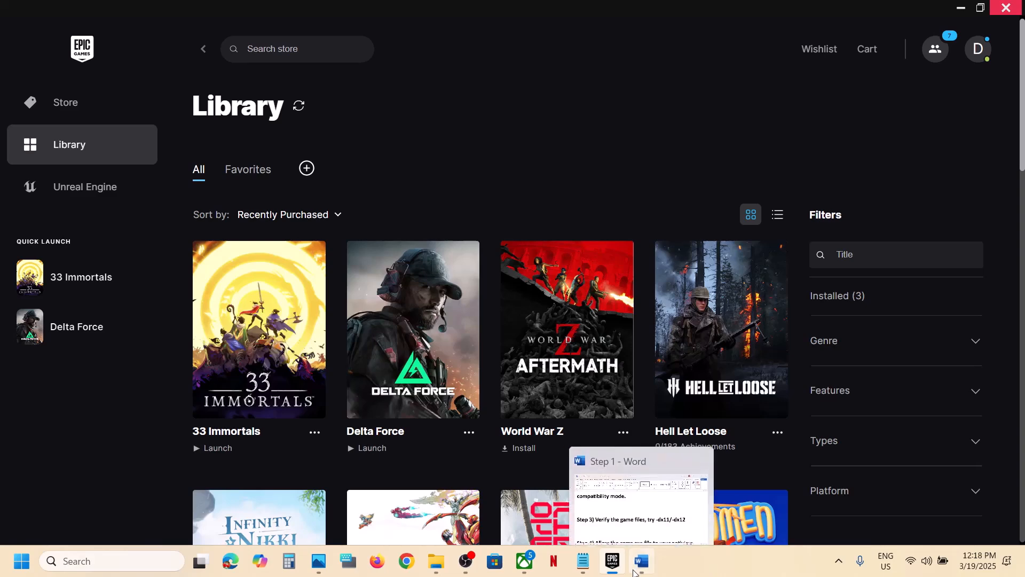
# Select "try -dx11" in Step 3 of the Word document and return to the Epic Games Launcher library
pyautogui.click(638, 562)
pyautogui.moveTo(602, 377); pyautogui.dragTo(727, 377)
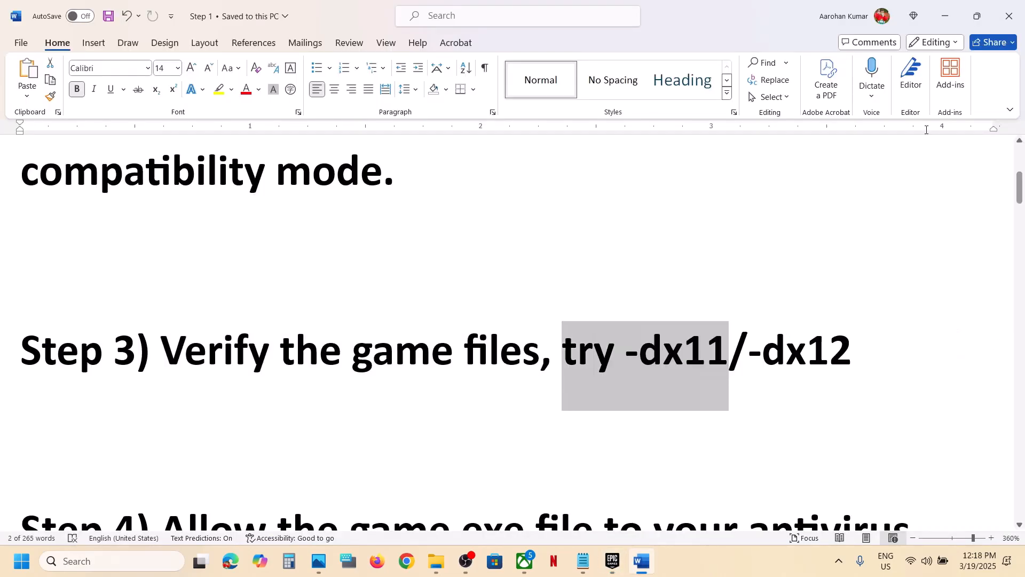
pyautogui.click(943, 16)
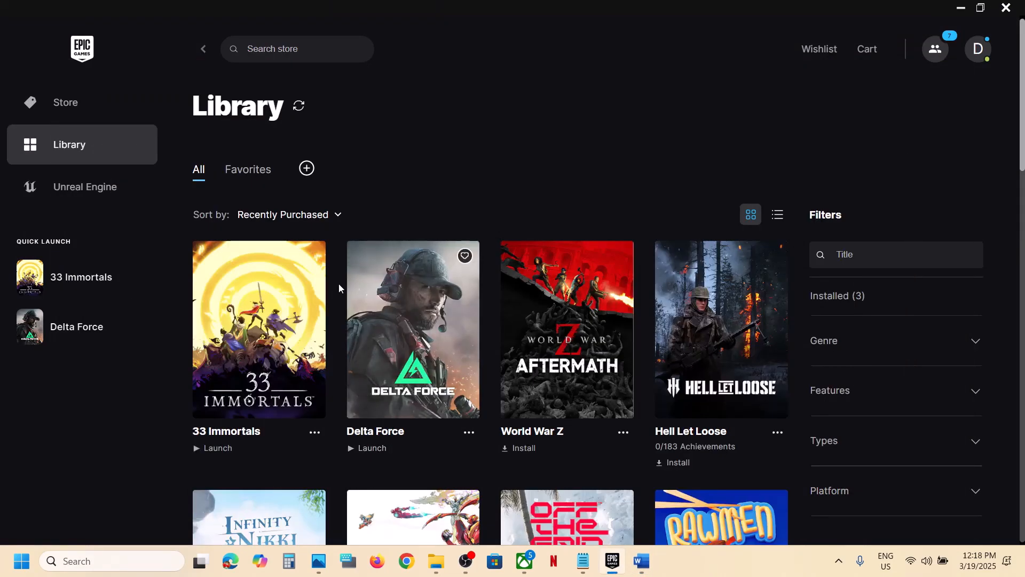
pyautogui.click(315, 433)
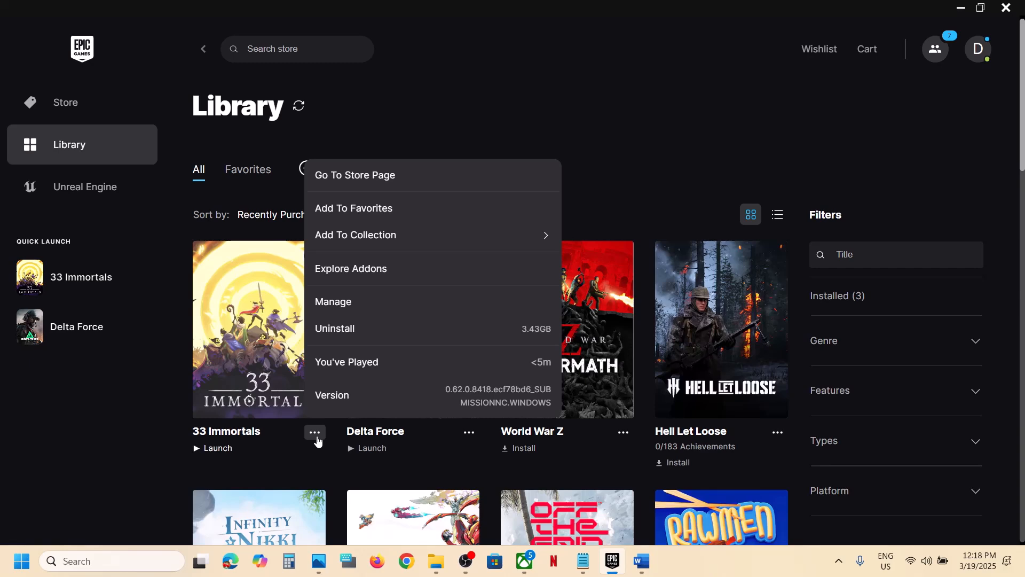
pyautogui.click(642, 124)
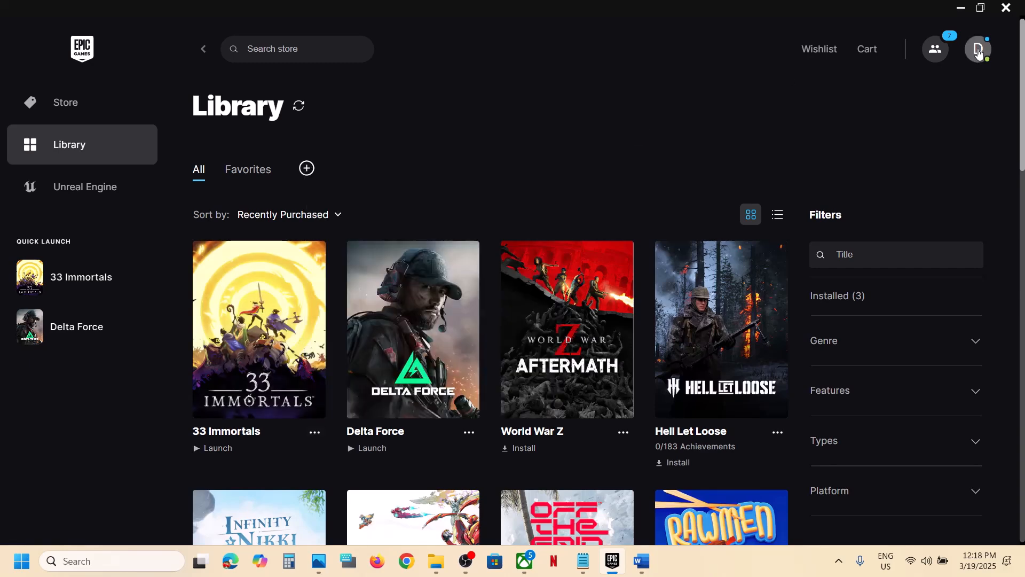
# Enable additional command line arguments for 33 Immortals in the launcher settings, entering -dx11 and replacing it with -dx12
pyautogui.click(979, 51)
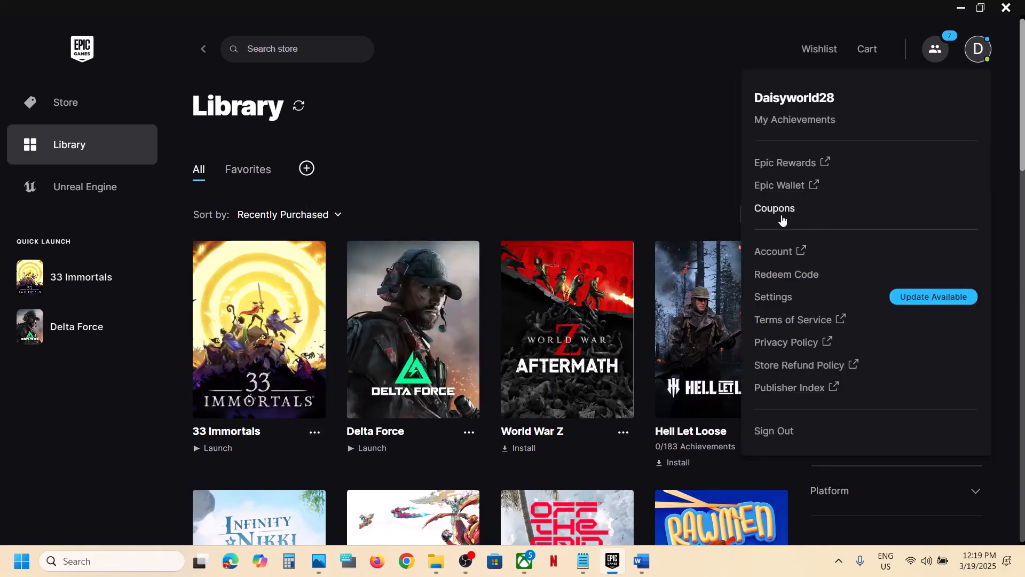
pyautogui.click(782, 298)
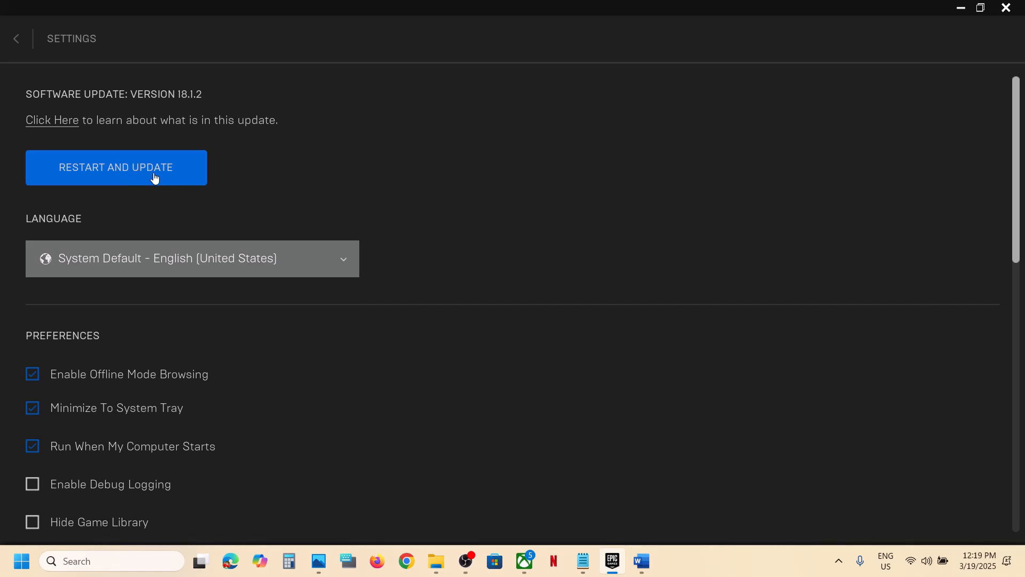
pyautogui.scroll(-10, 169, 251)
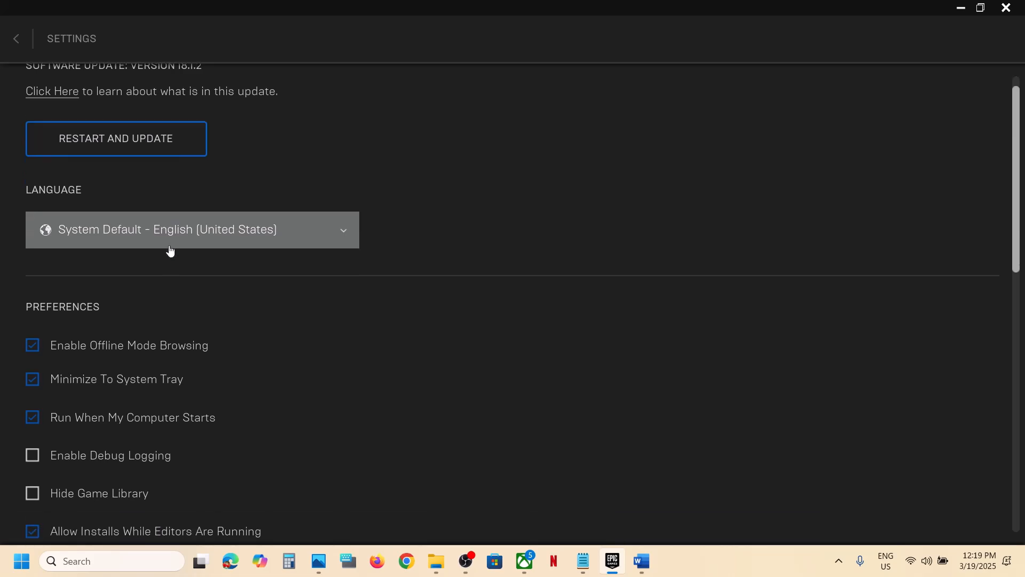
pyautogui.scroll(-5, 170, 251)
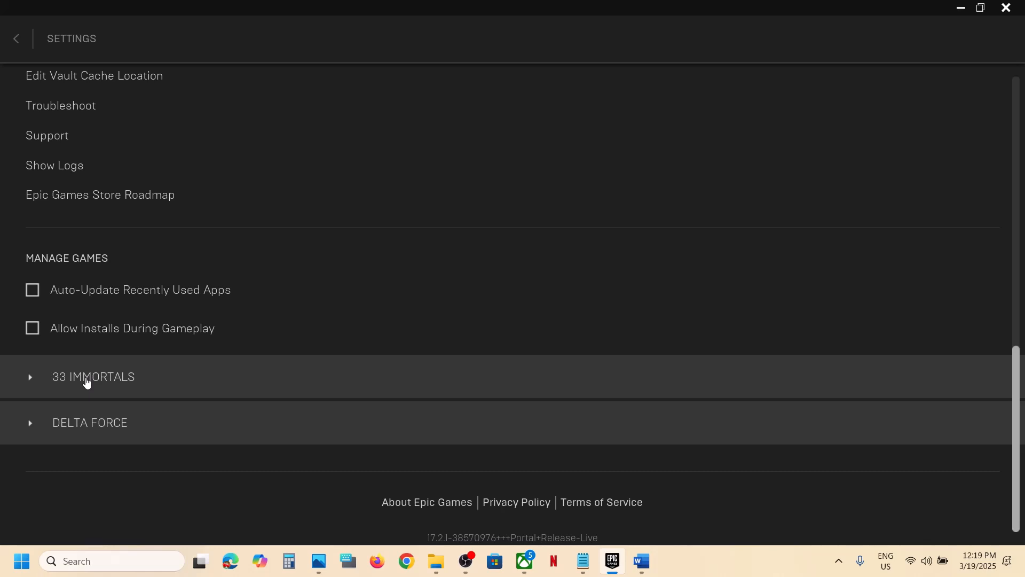
pyautogui.click(87, 382)
pyautogui.click(60, 380)
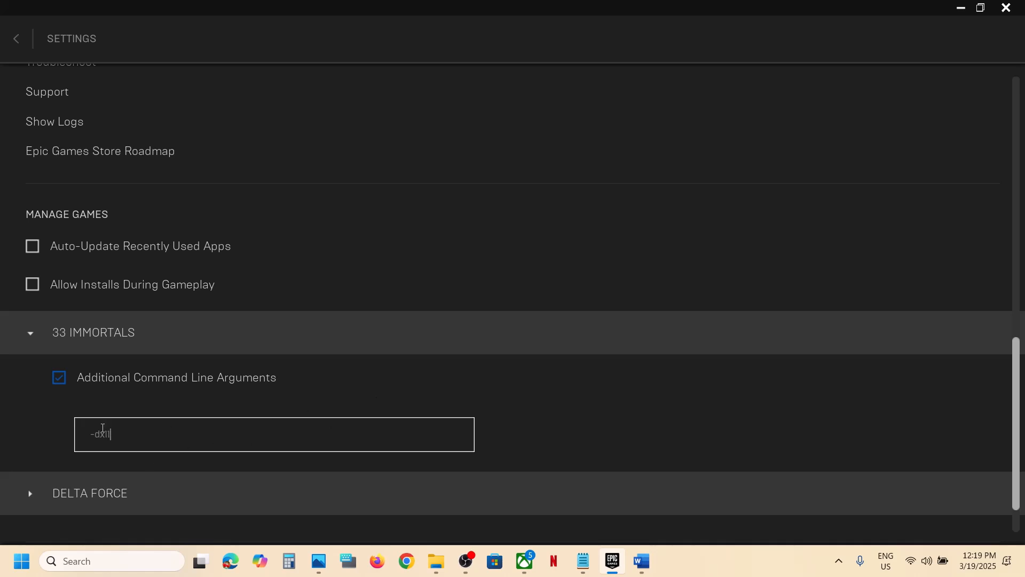
pyautogui.hotkey('ctrl', 'a')
pyautogui.write('-dx12')
# Clear the 33 Immortals launch argument, turn off additional command line arguments, and return to the library
pyautogui.hotkey('ctrl', 'a')
pyautogui.press('BackSpace')
pyautogui.click(59, 379)
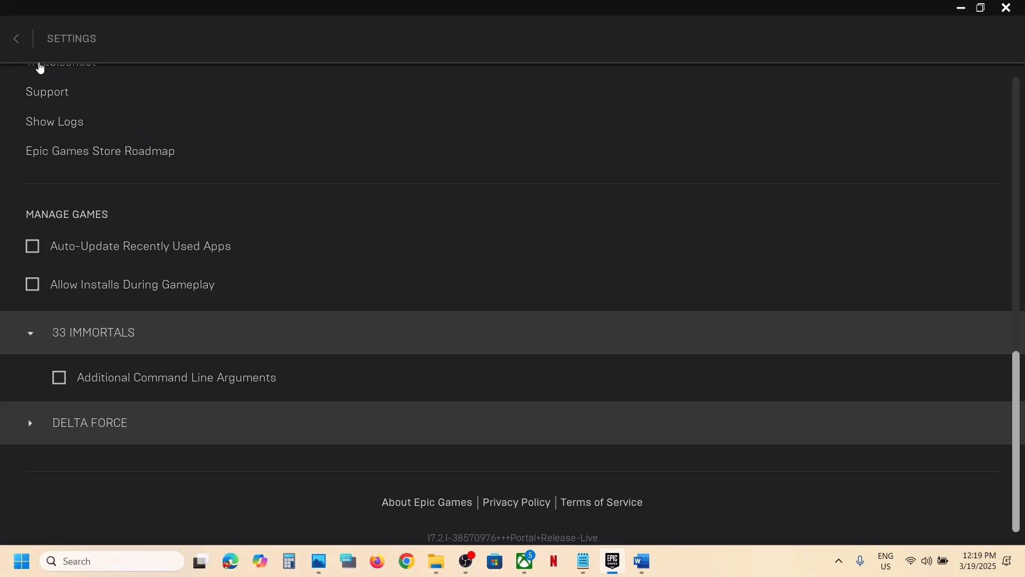
pyautogui.click(16, 38)
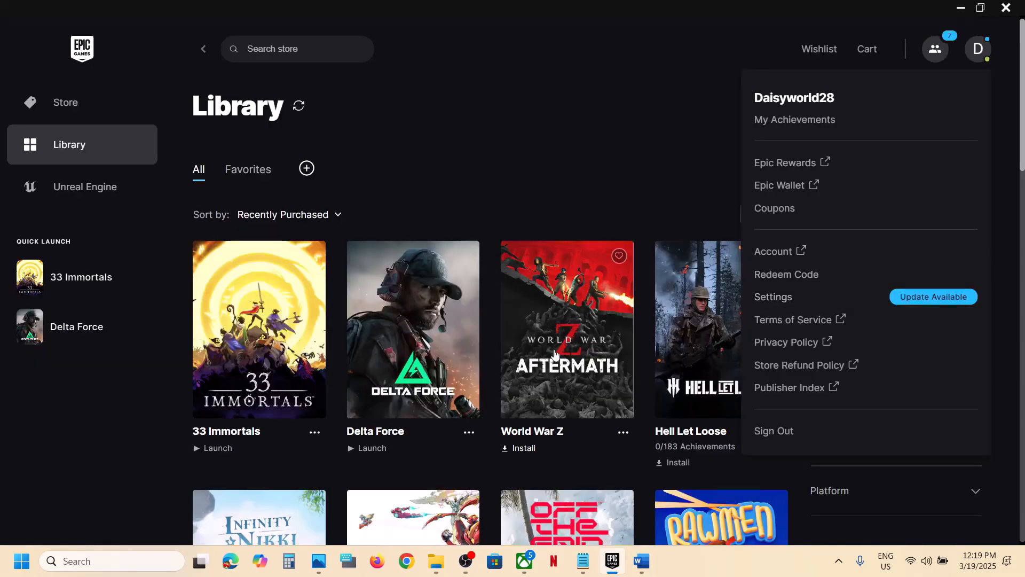
# Switch to the Word document and highlight Step 4's instruction to allow the game exe through the antivirus program, including "Windows Security"
pyautogui.click(643, 562)
pyautogui.scroll(-3, 439, 397)
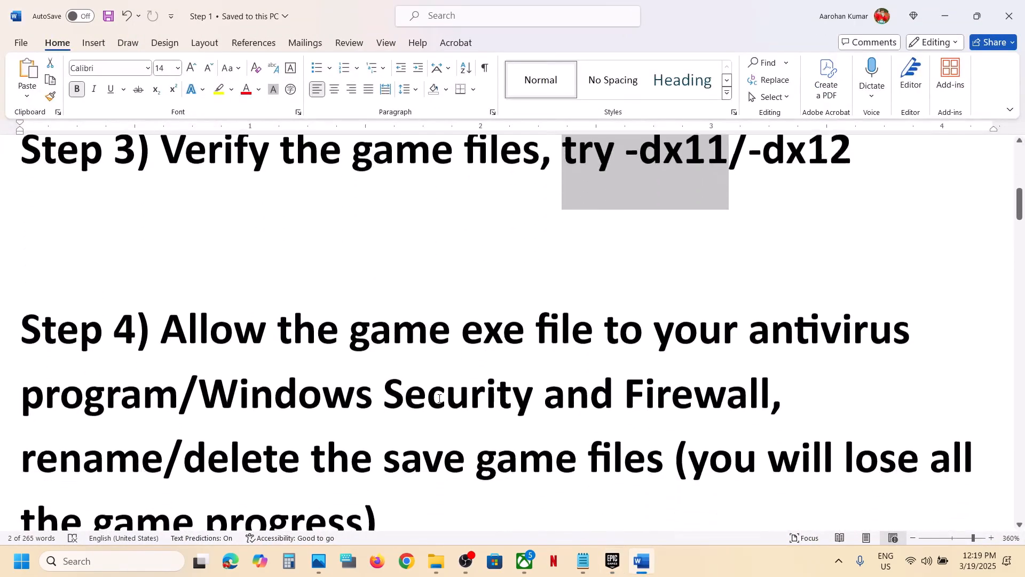
pyautogui.scroll(-1, 439, 397)
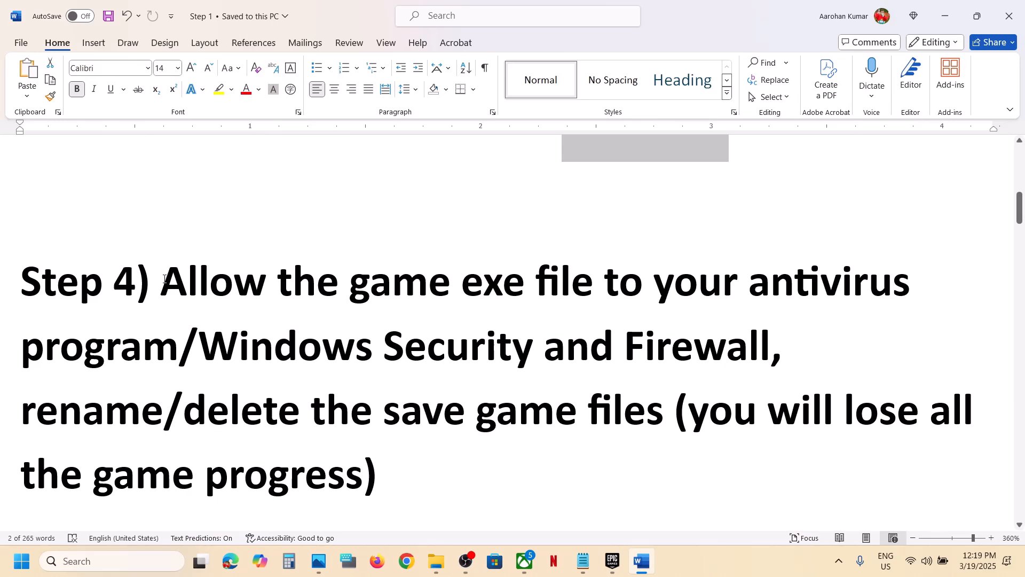
pyautogui.moveTo(164, 278); pyautogui.dragTo(763, 354)
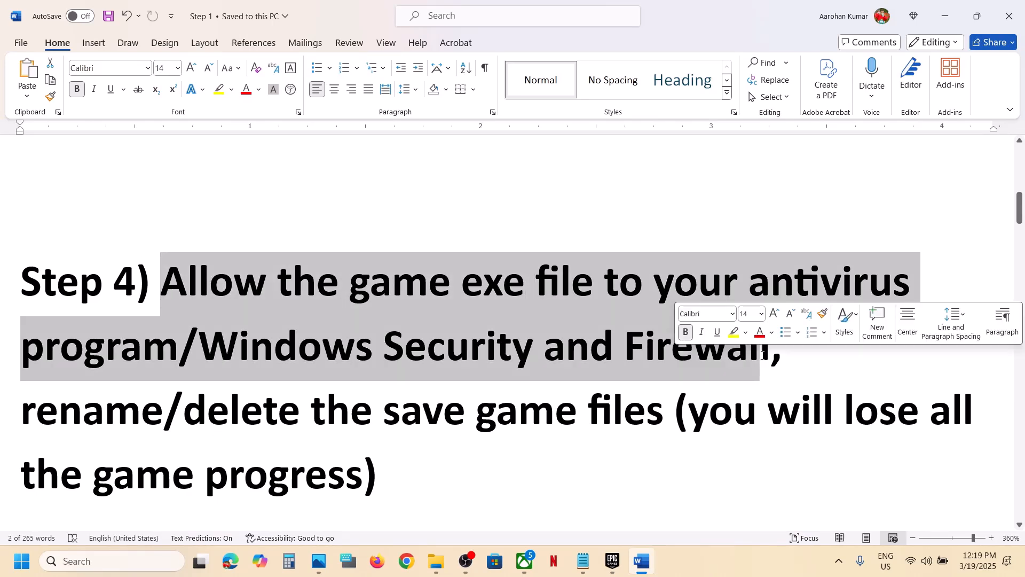
pyautogui.click(634, 353)
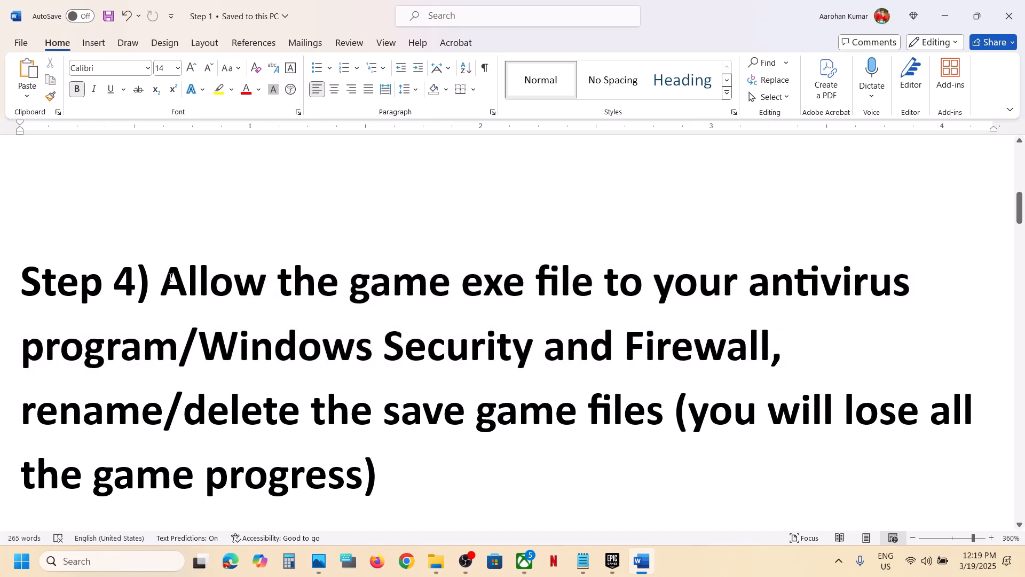
pyautogui.moveTo(170, 278); pyautogui.dragTo(918, 282)
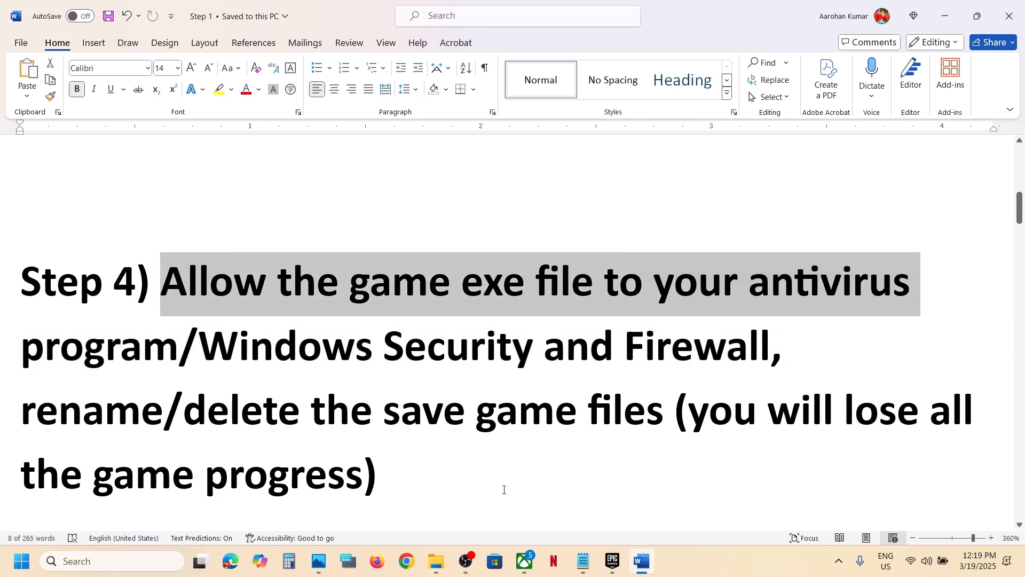
pyautogui.moveTo(193, 336); pyautogui.dragTo(537, 347)
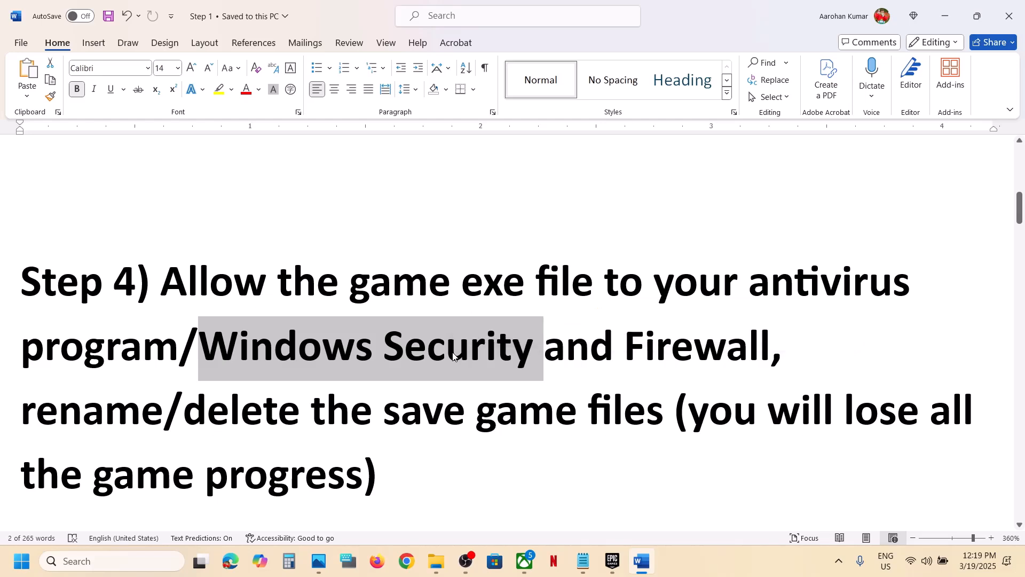
pyautogui.click(453, 351)
# Switch to Windows Settings and open the list of apps allowed through Controlled folder access in Windows Security's ransomware protection
pyautogui.press('super+i')
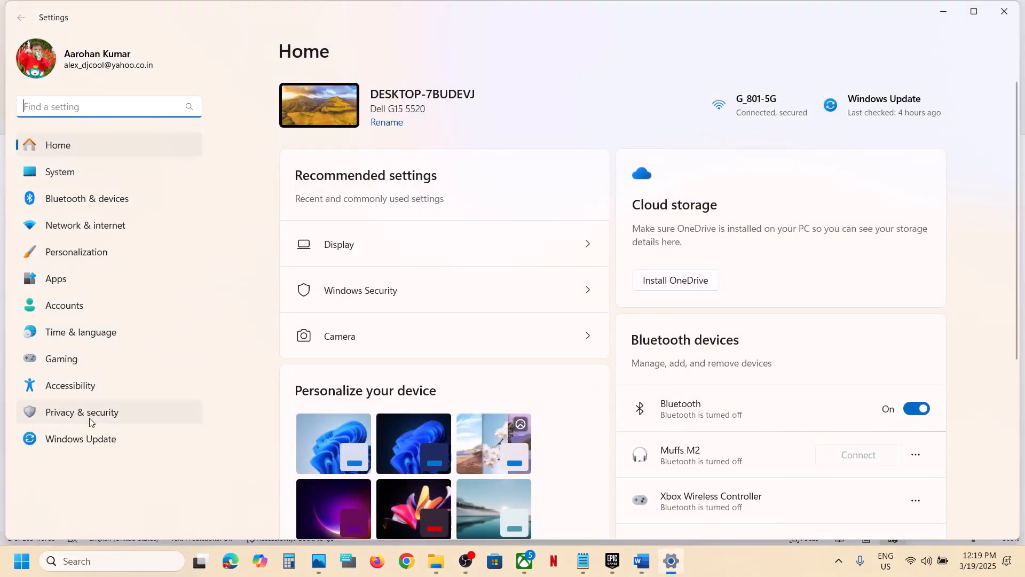
pyautogui.click(91, 422)
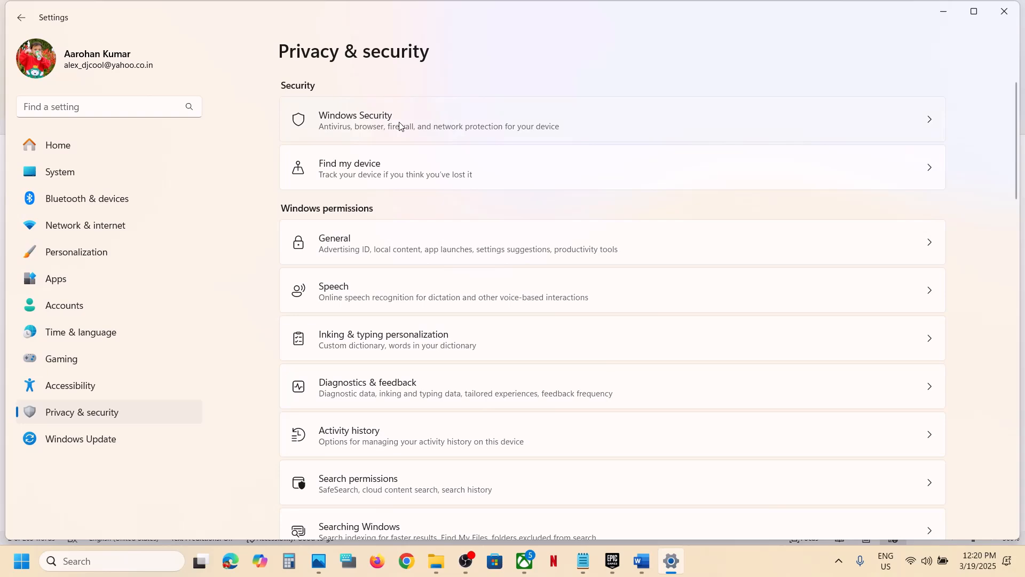
pyautogui.click(665, 135)
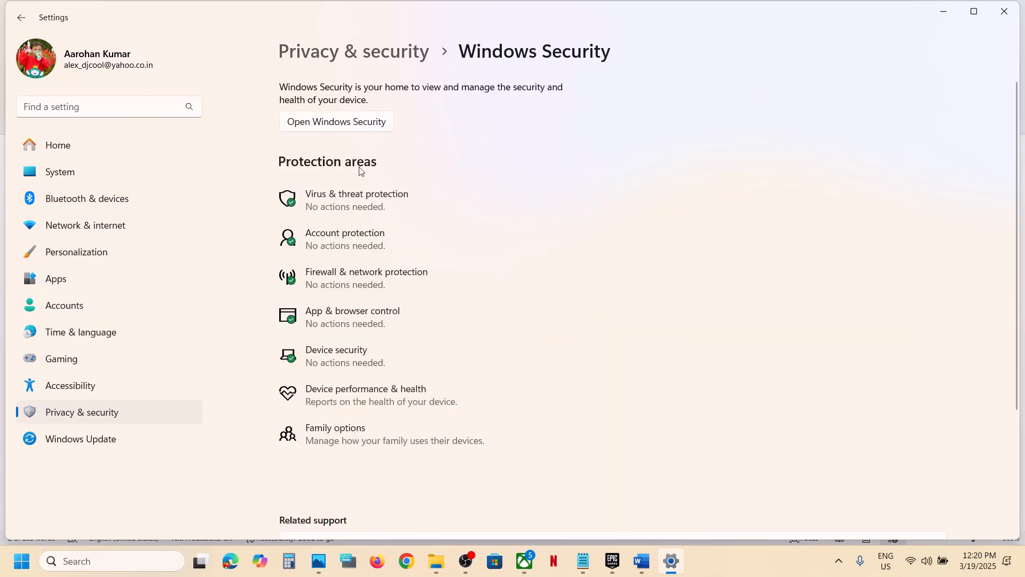
pyautogui.click(366, 213)
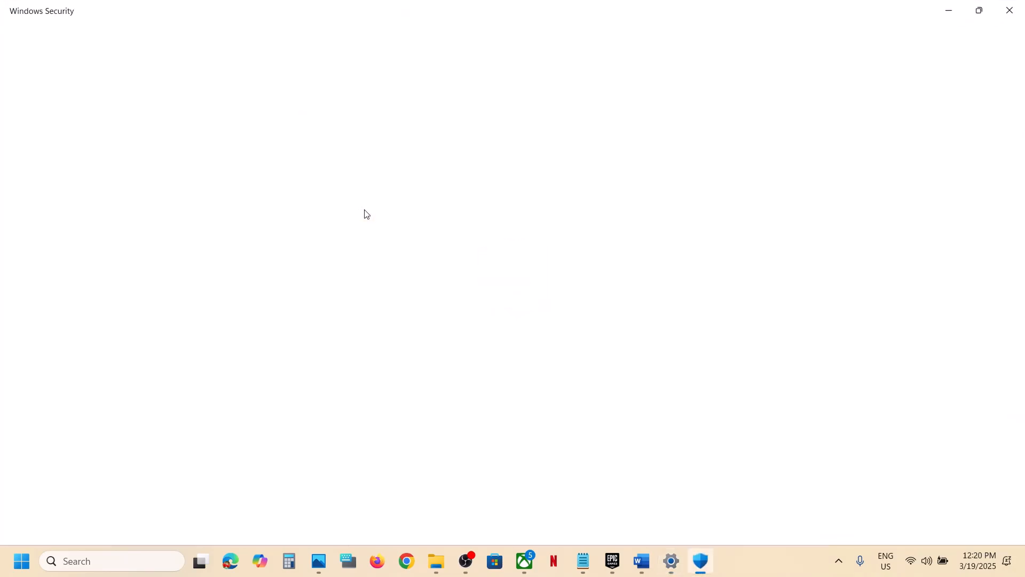
pyautogui.scroll(-3, 364, 213)
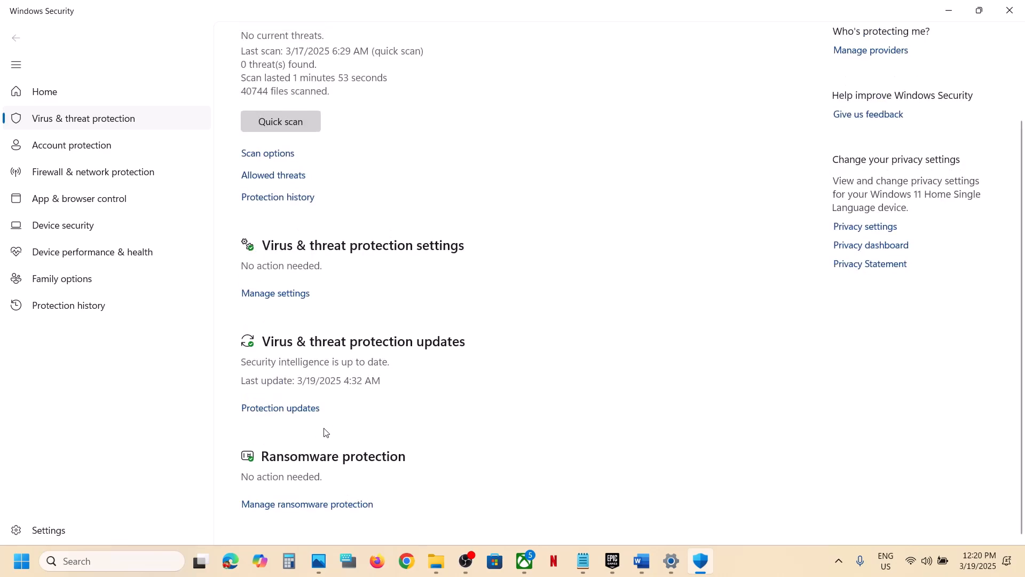
pyautogui.click(295, 504)
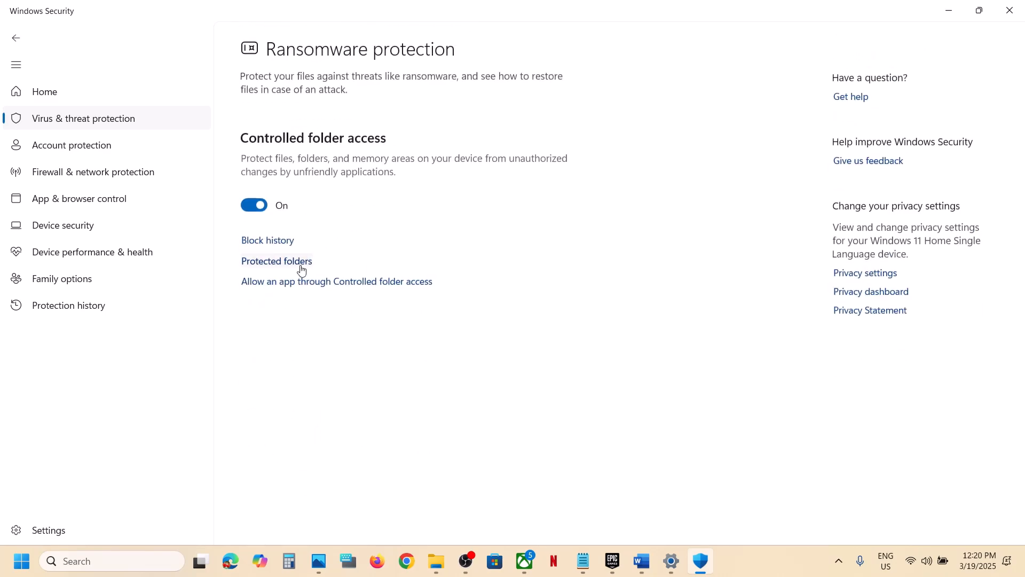
pyautogui.click(329, 283)
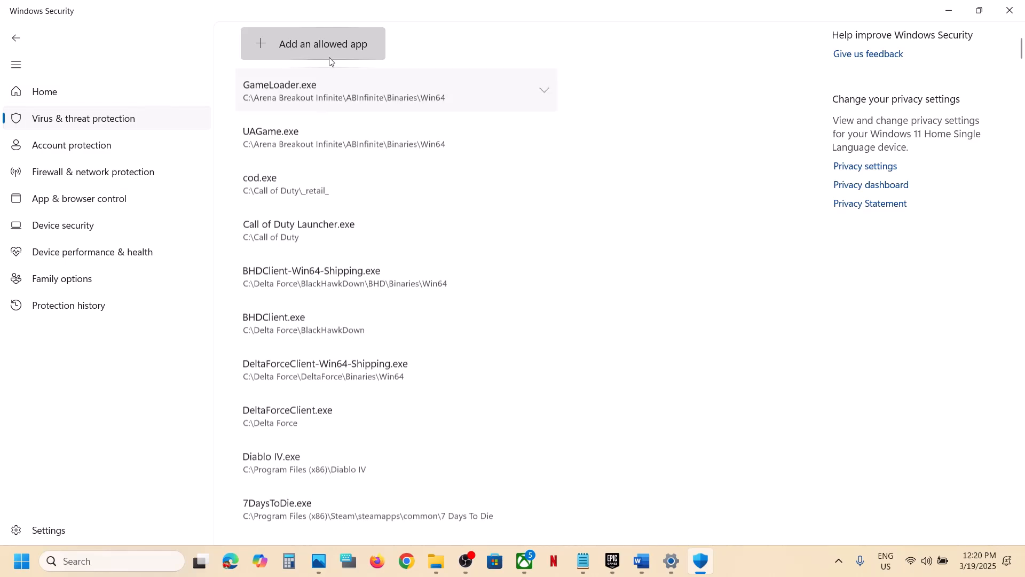
# Add the 33Immortals application from C:\Program Files\Epic Games\ImmortalsRvFt7 to the apps allowed through Controlled folder access
pyautogui.click(328, 50)
pyautogui.click(344, 97)
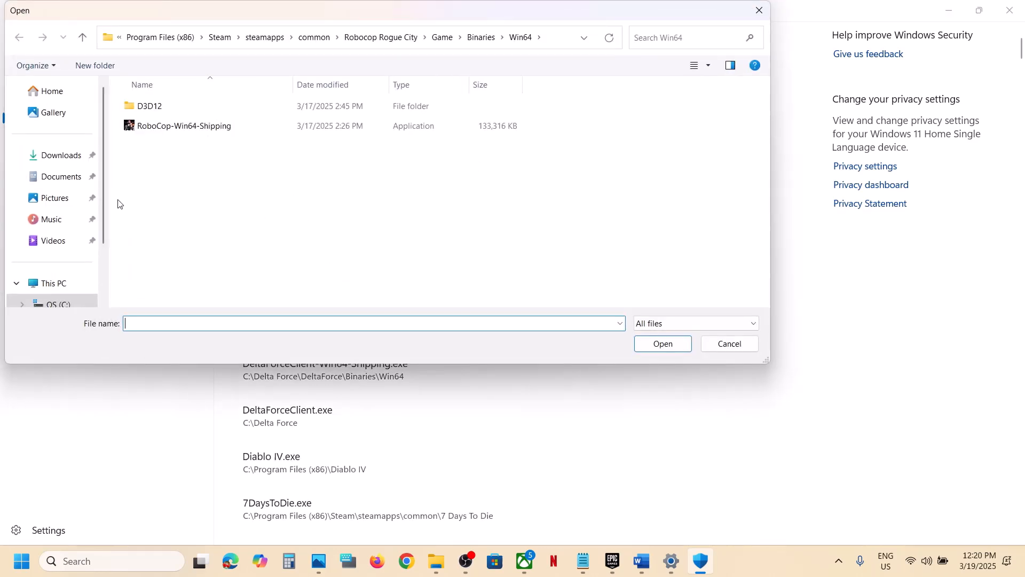
pyautogui.click(59, 284)
pyautogui.doubleClick(222, 126)
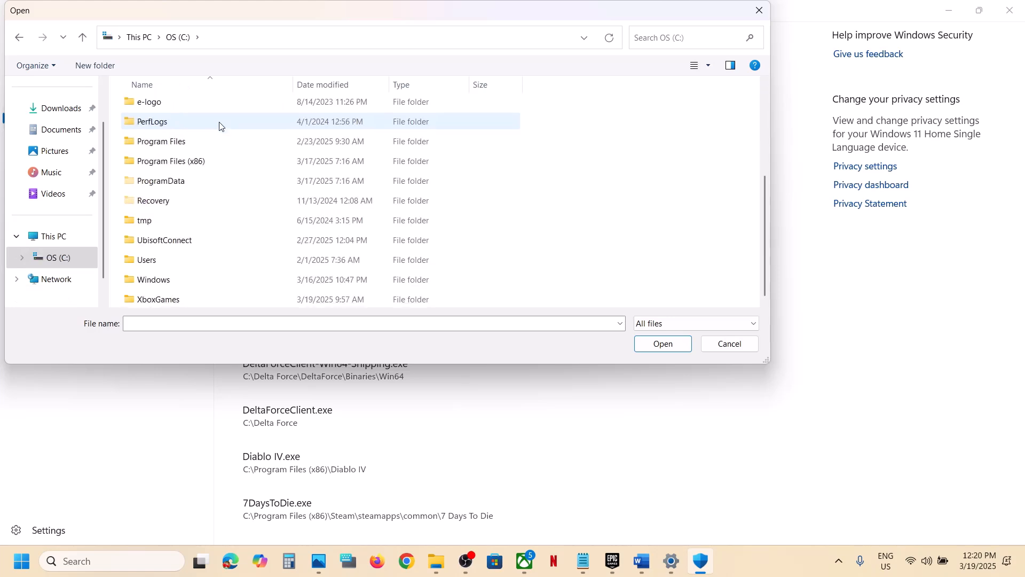
pyautogui.doubleClick(184, 142)
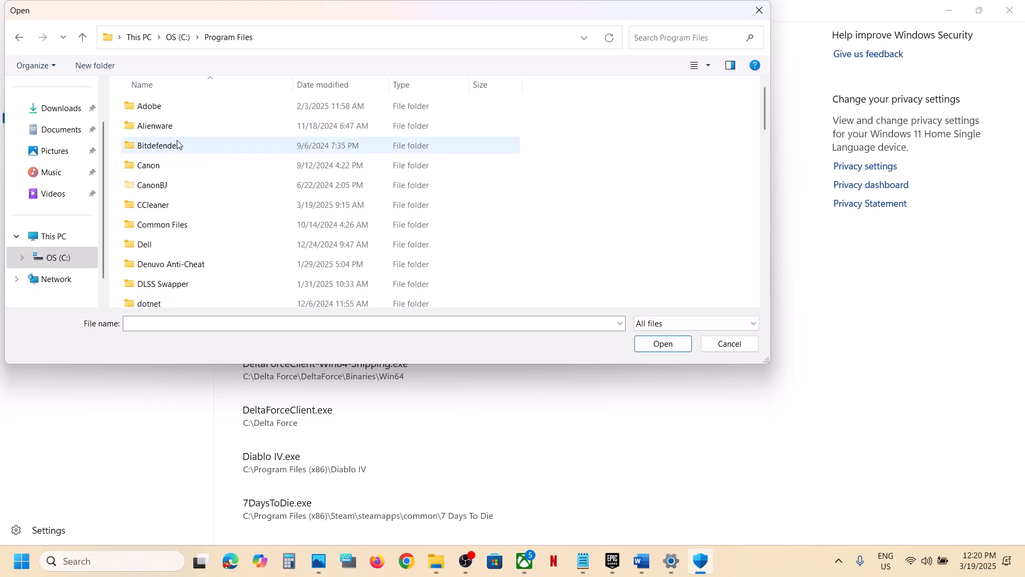
pyautogui.scroll(-2, 204, 222)
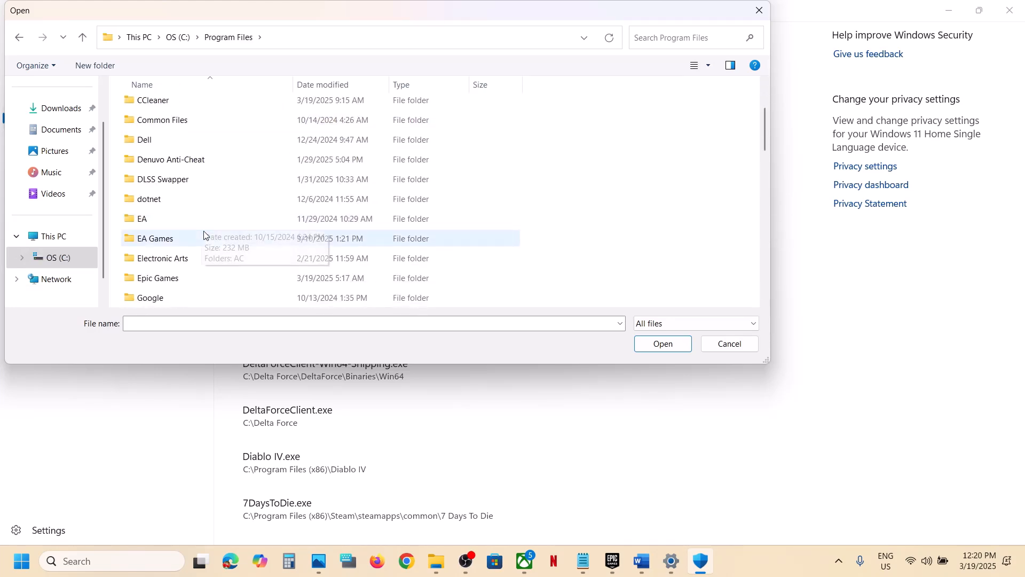
pyautogui.click(159, 285)
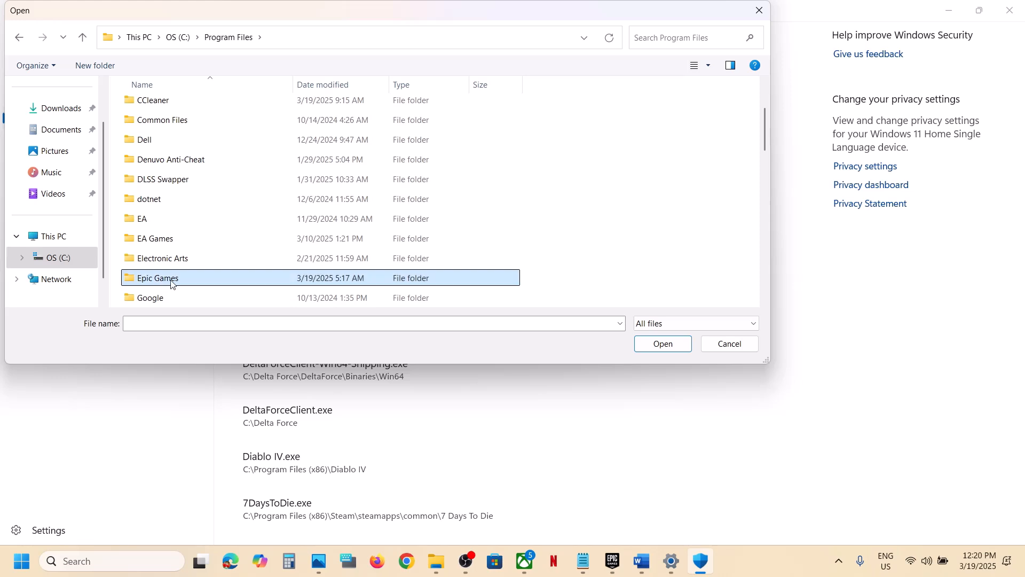
pyautogui.doubleClick(174, 283)
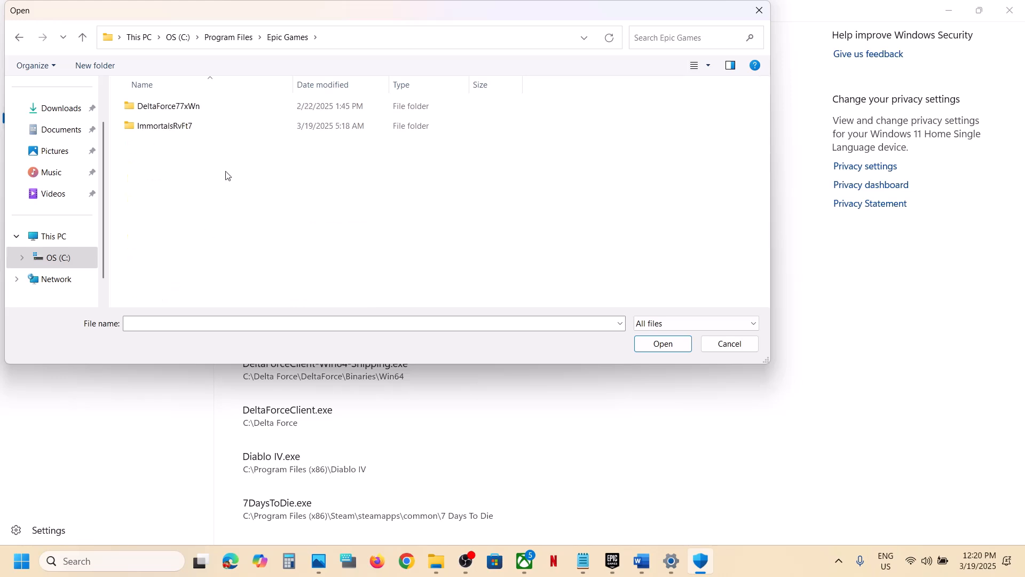
pyautogui.click(189, 134)
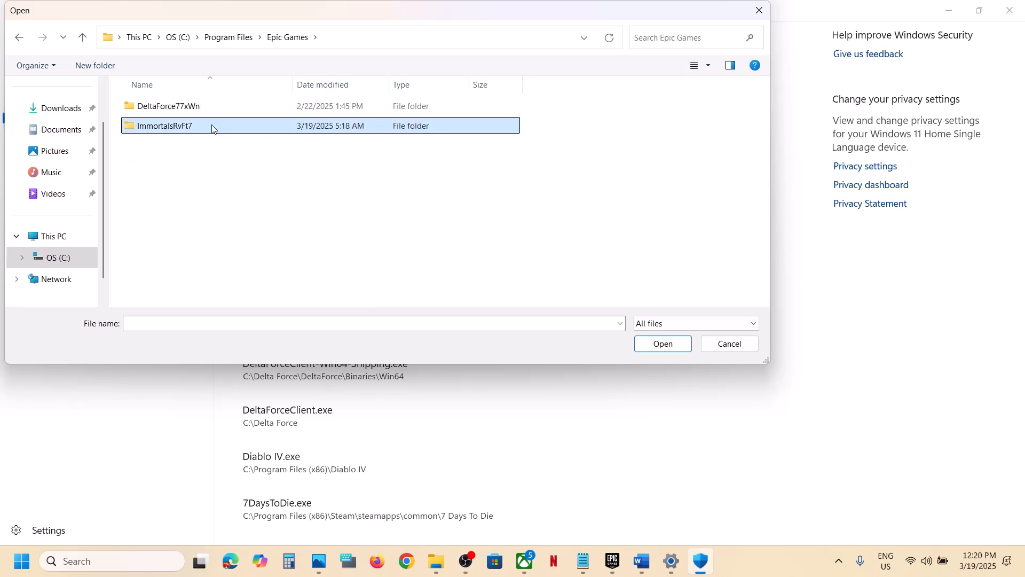
pyautogui.doubleClick(212, 128)
pyautogui.click(176, 166)
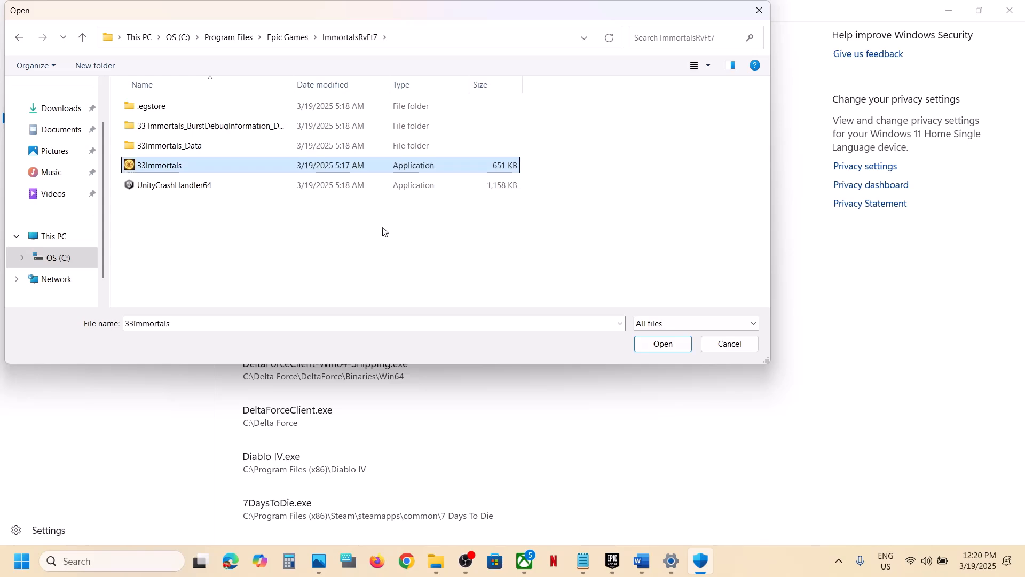
pyautogui.click(665, 345)
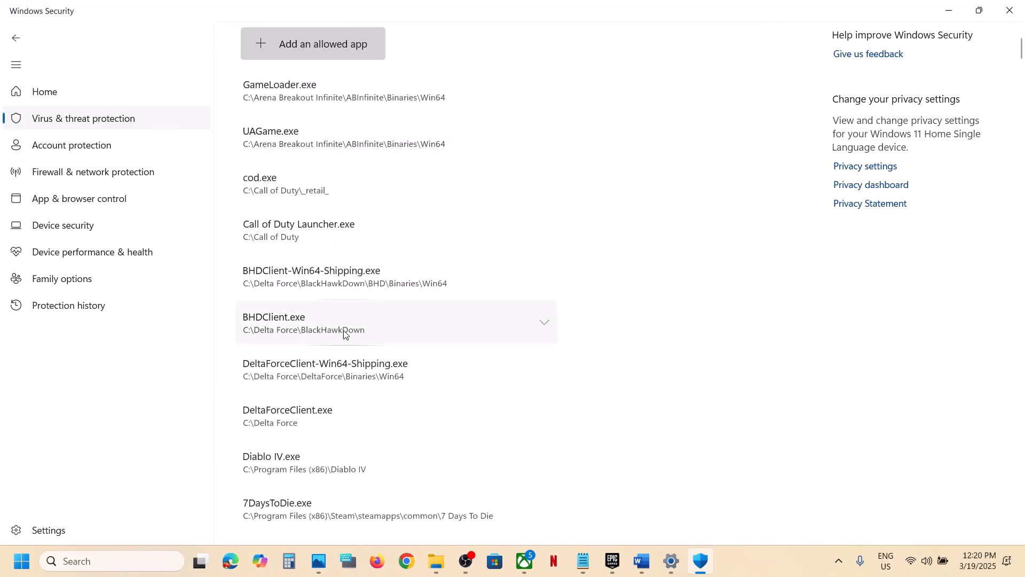
# Search for Control Panel, open it, and go to Windows Defender Firewall under System and Security
pyautogui.click(142, 561)
pyautogui.write('con')
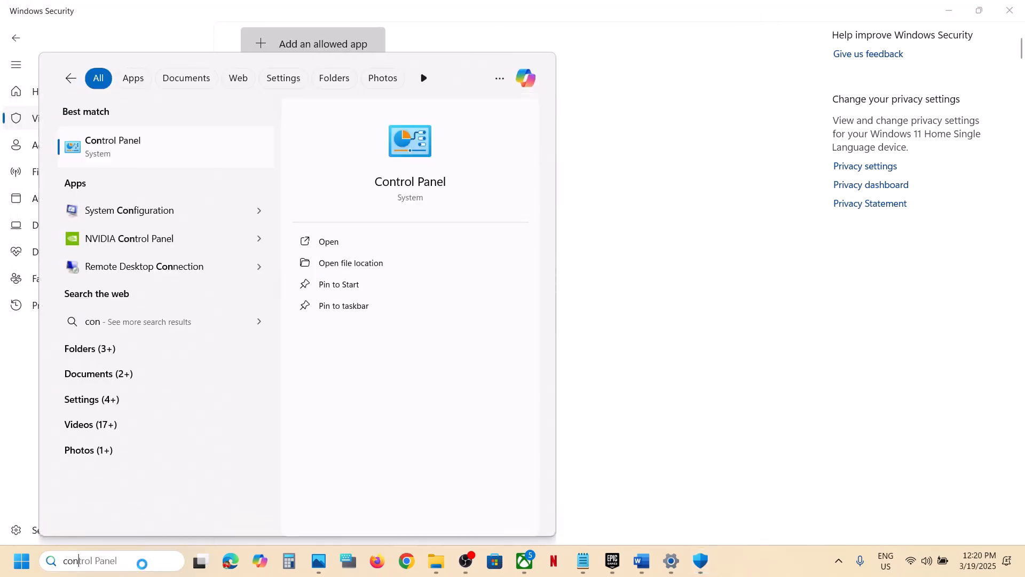
pyautogui.write('trol')
pyautogui.press('Escape')
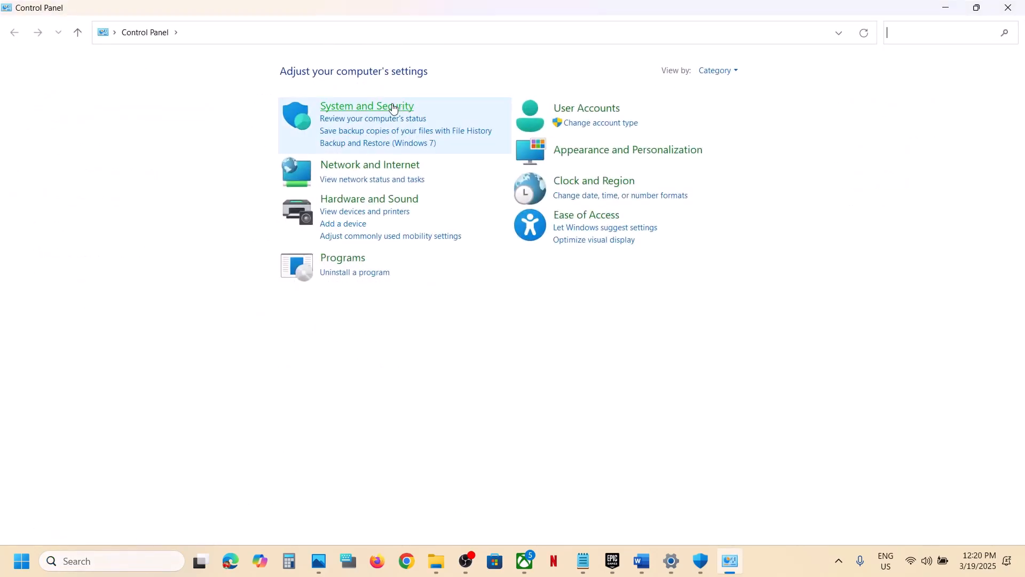
pyautogui.click(394, 108)
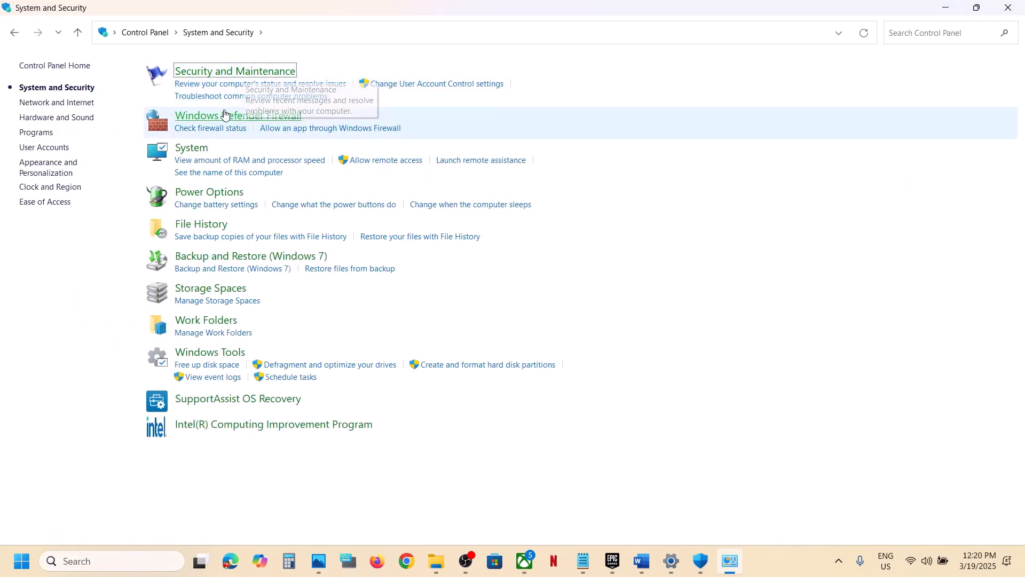
pyautogui.click(225, 115)
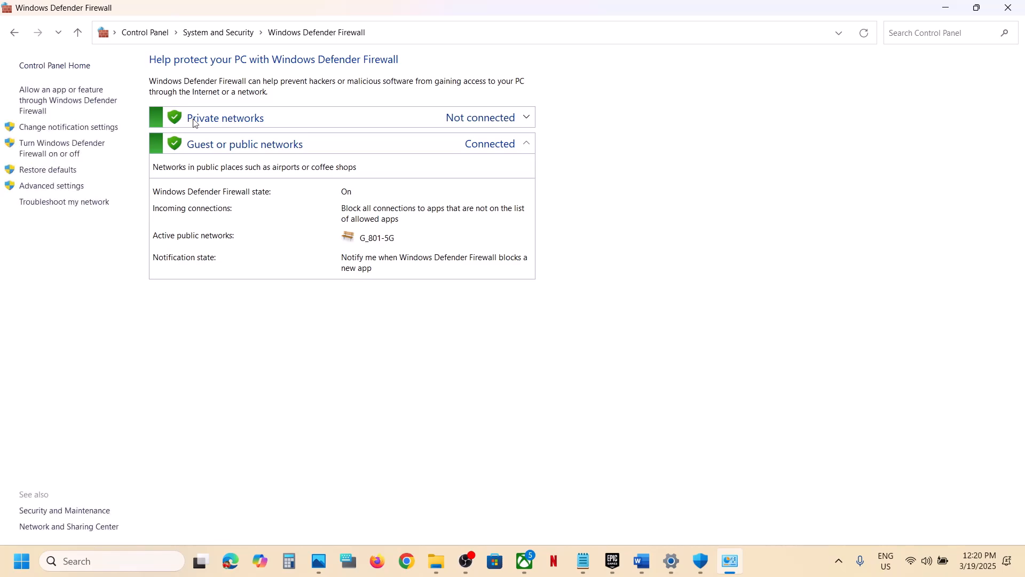
# Open the list of apps allowed through Windows Defender Firewall and unlock it for changes
pyautogui.click(79, 105)
pyautogui.click(665, 103)
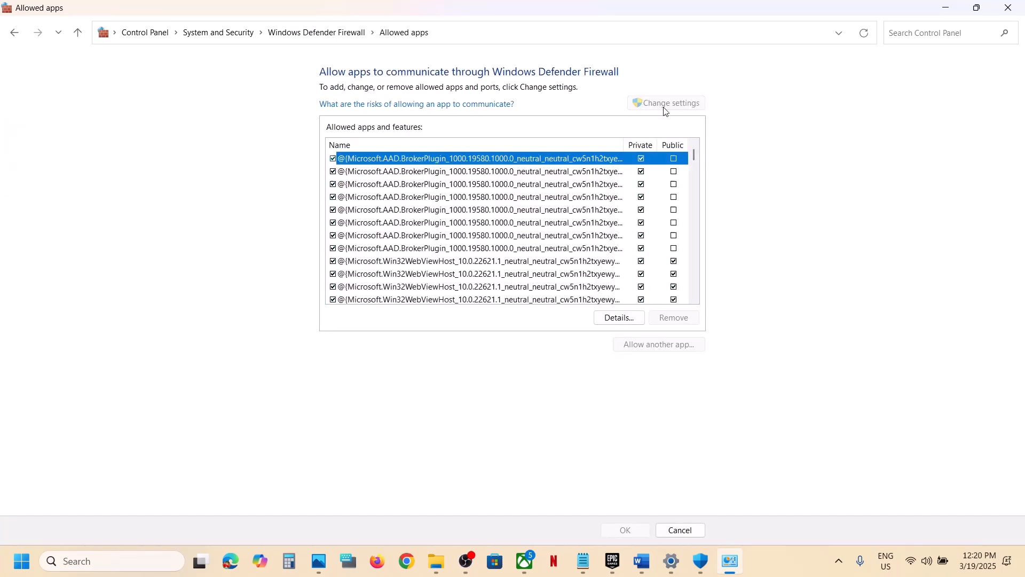
# Try to add the 33Immortals application from C:\Program Files\Epic Games\ImmortalsRvFt7 to the firewall's allowed apps
pyautogui.click(673, 347)
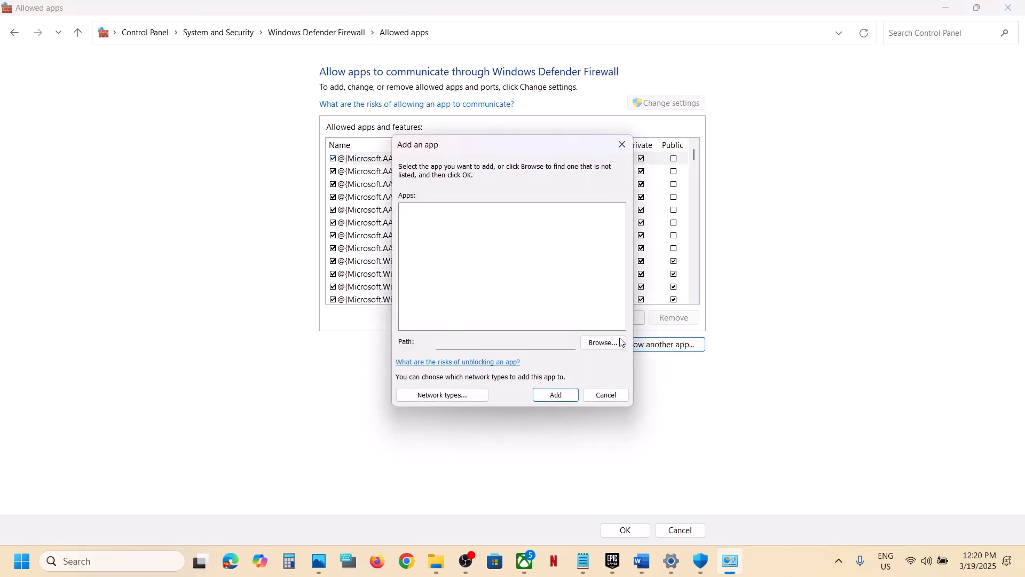
pyautogui.click(621, 343)
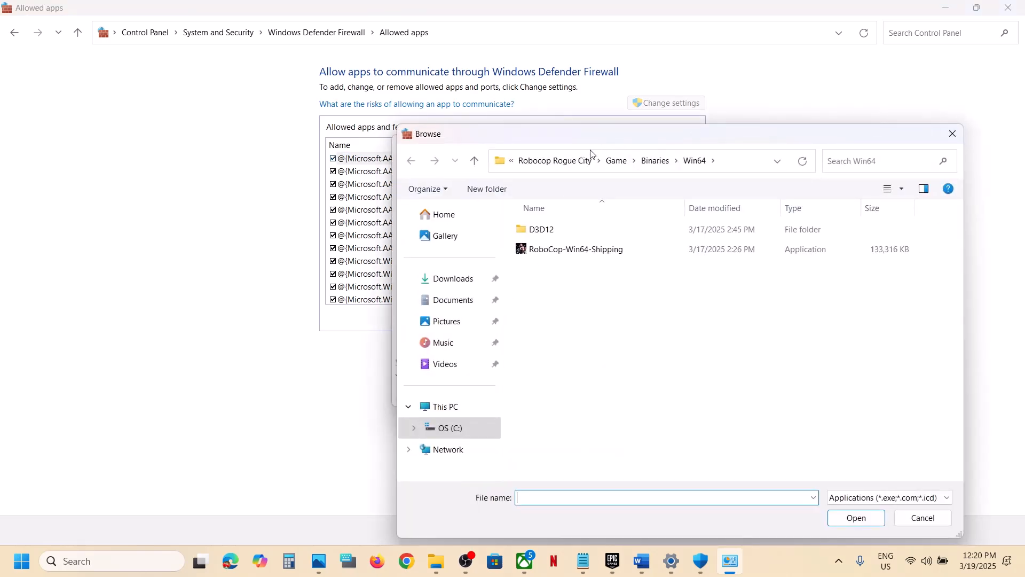
pyautogui.click(549, 166)
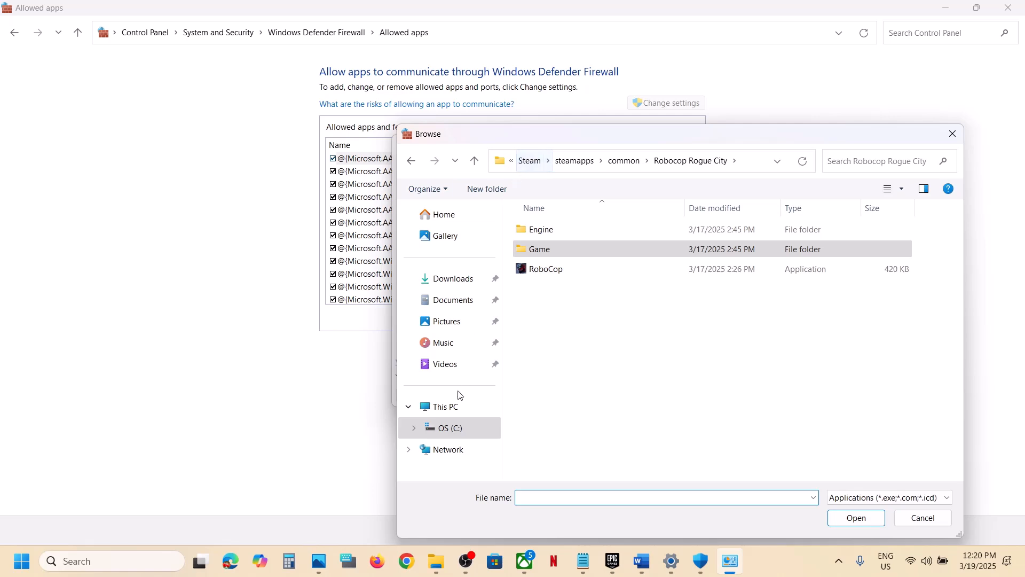
pyautogui.click(449, 407)
pyautogui.doubleClick(616, 235)
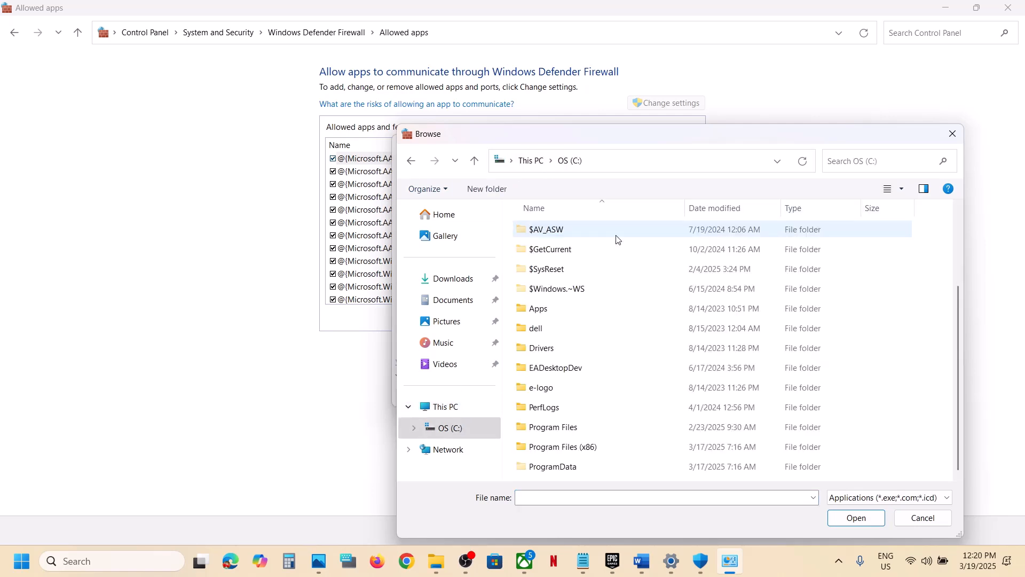
pyautogui.scroll(-2, 608, 321)
pyautogui.doubleClick(576, 315)
pyautogui.scroll(-3, 588, 331)
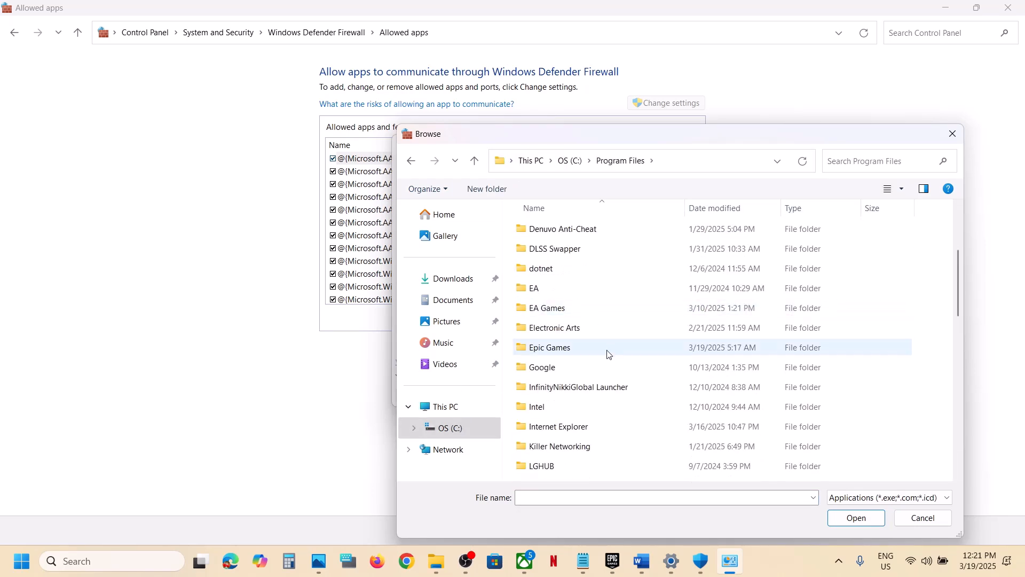
pyautogui.doubleClick(570, 347)
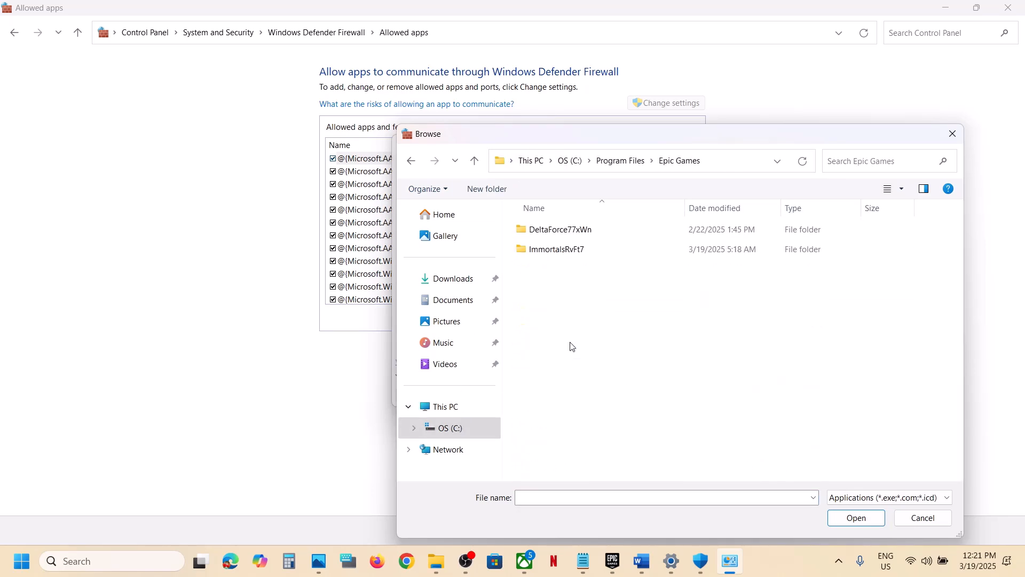
pyautogui.doubleClick(572, 249)
pyautogui.click(584, 291)
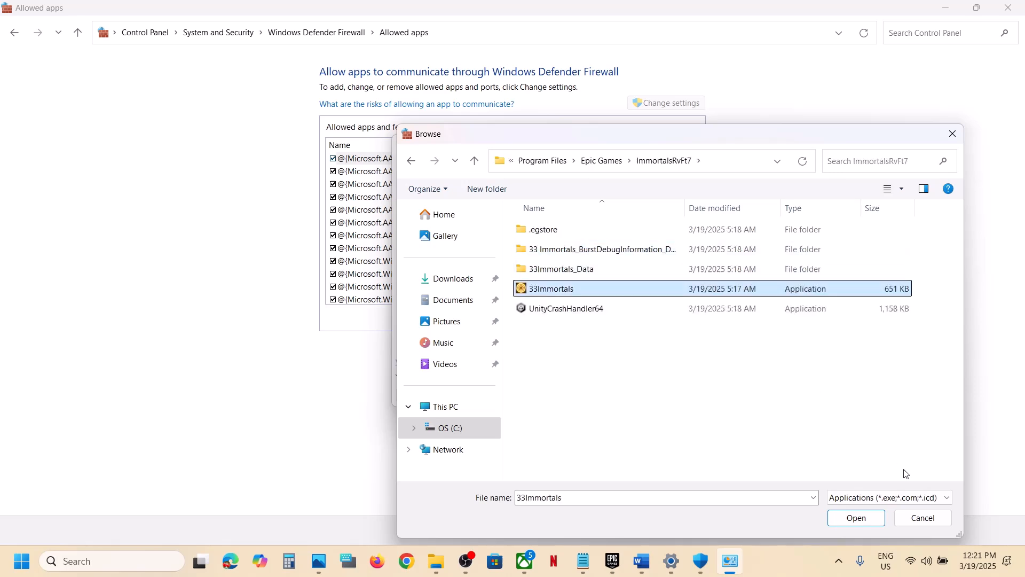
pyautogui.click(857, 517)
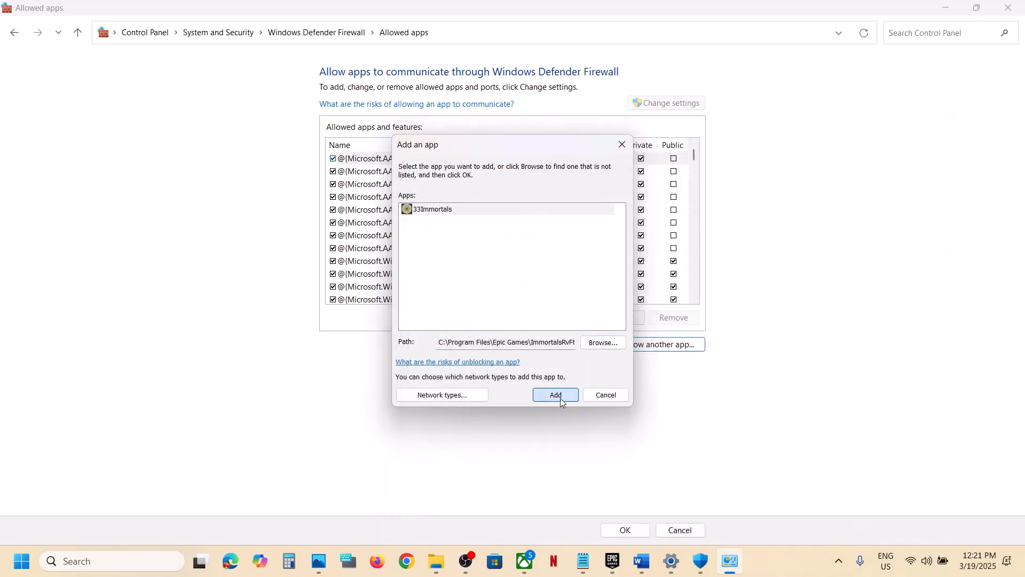
pyautogui.click(560, 398)
pyautogui.click(589, 328)
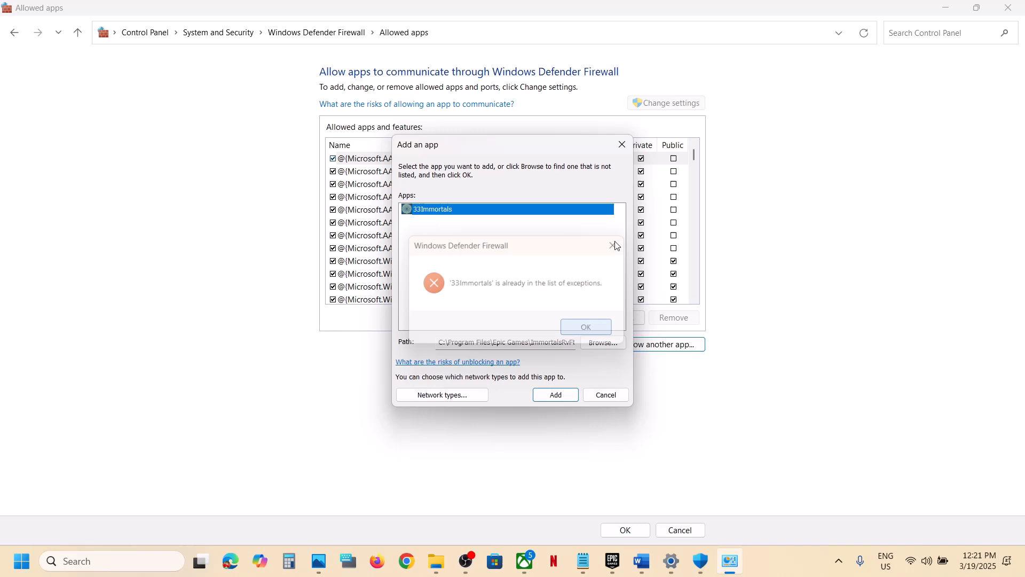
pyautogui.click(623, 143)
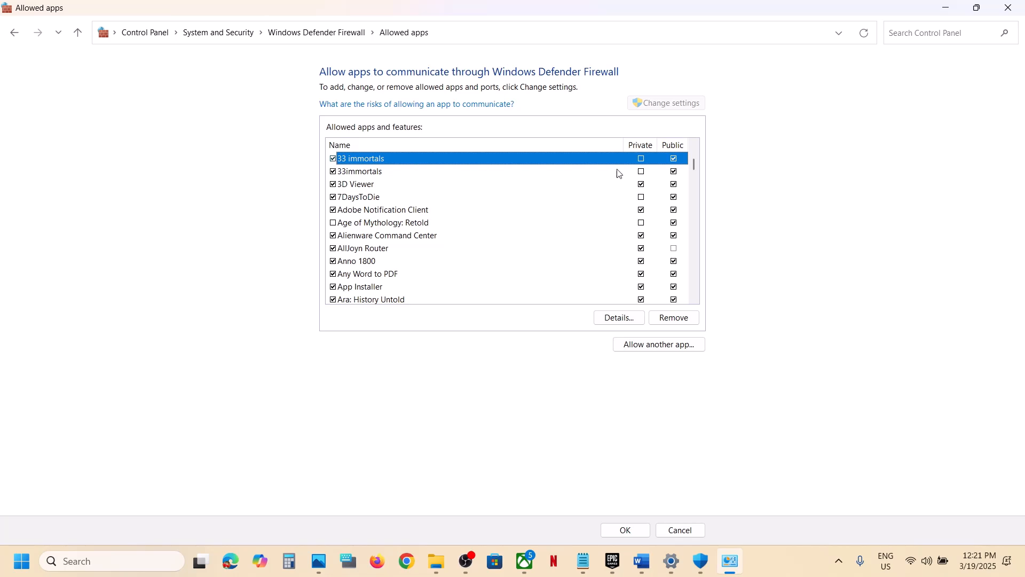
# Allow both the "33 immortals" and "33immortals" firewall entries on private networks, and close the Control Panel and security settings windows
pyautogui.click(641, 172)
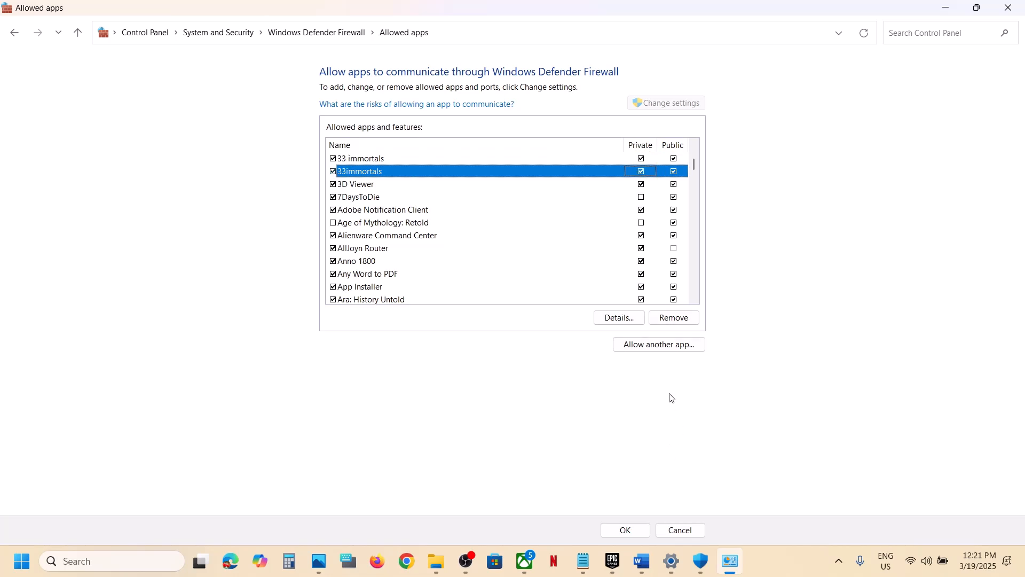
pyautogui.click(635, 526)
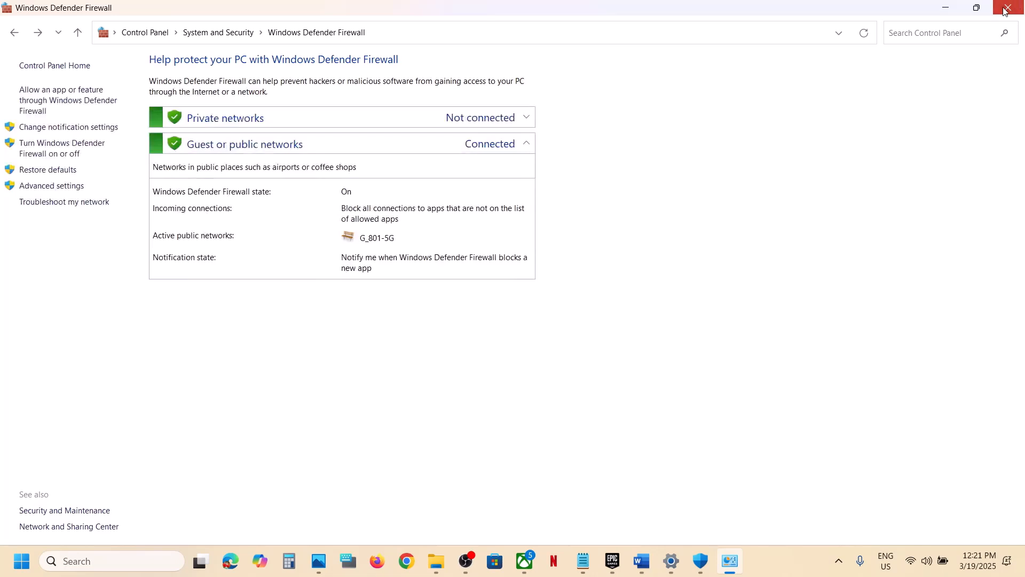
pyautogui.click(1007, 9)
pyautogui.click(1007, 8)
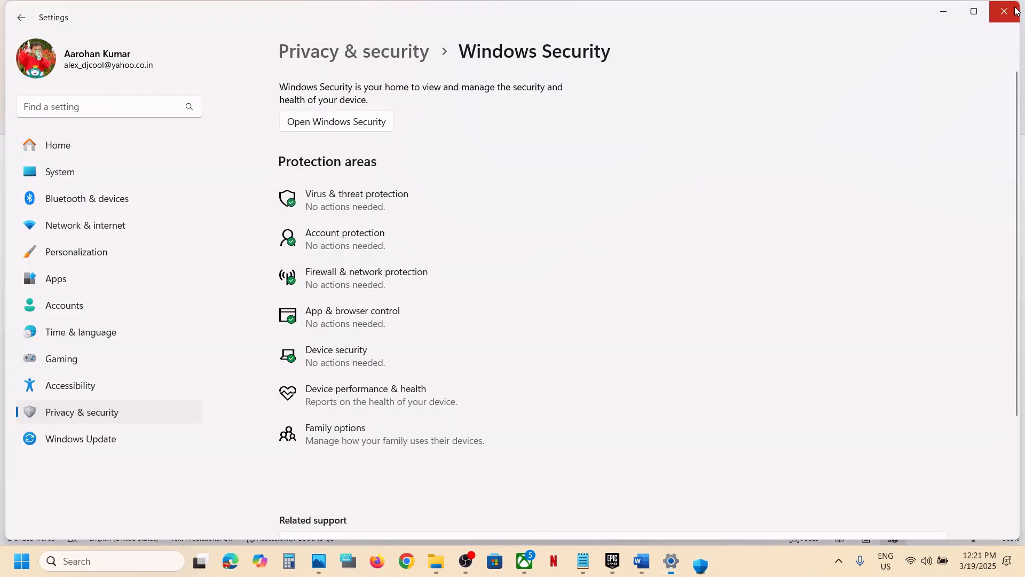
pyautogui.click(1005, 11)
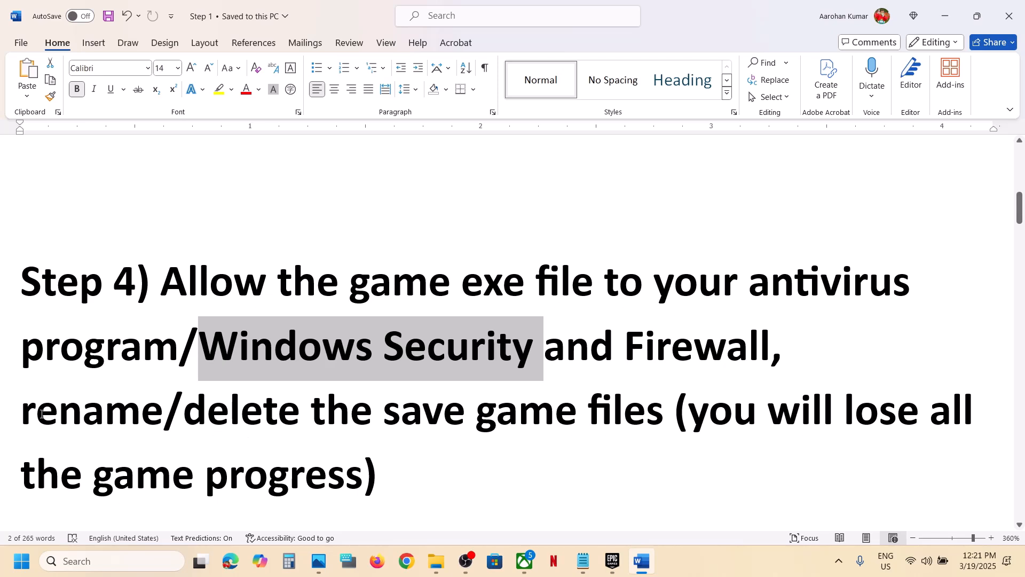
# Highlight "rename/delete the save game files" and the note about losing all game progress in Step 4 of the Word document
pyautogui.moveTo(32, 412); pyautogui.dragTo(663, 408)
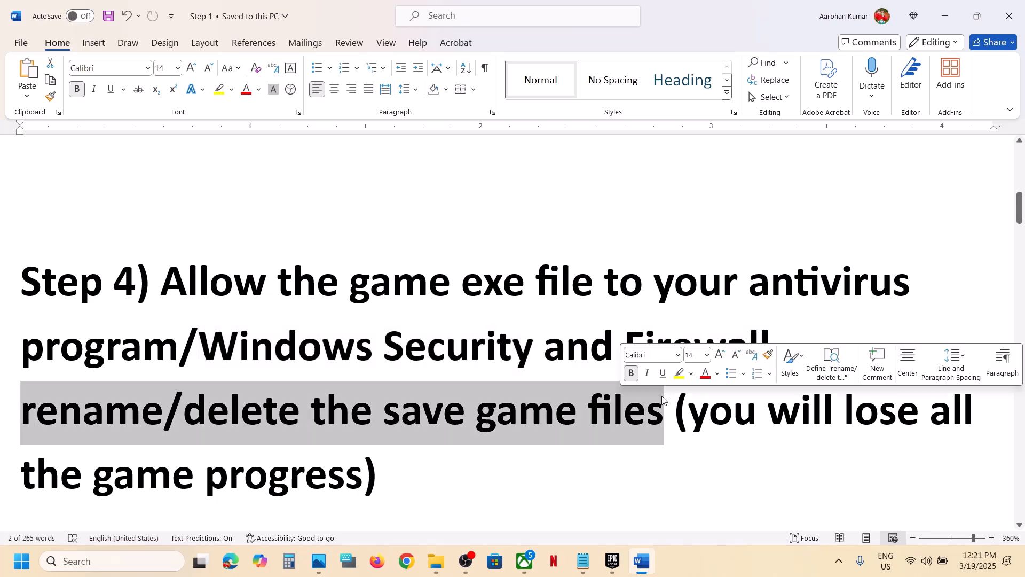
pyautogui.scroll(-1, 663, 396)
pyautogui.moveTo(694, 365); pyautogui.dragTo(392, 415)
pyautogui.click(391, 415)
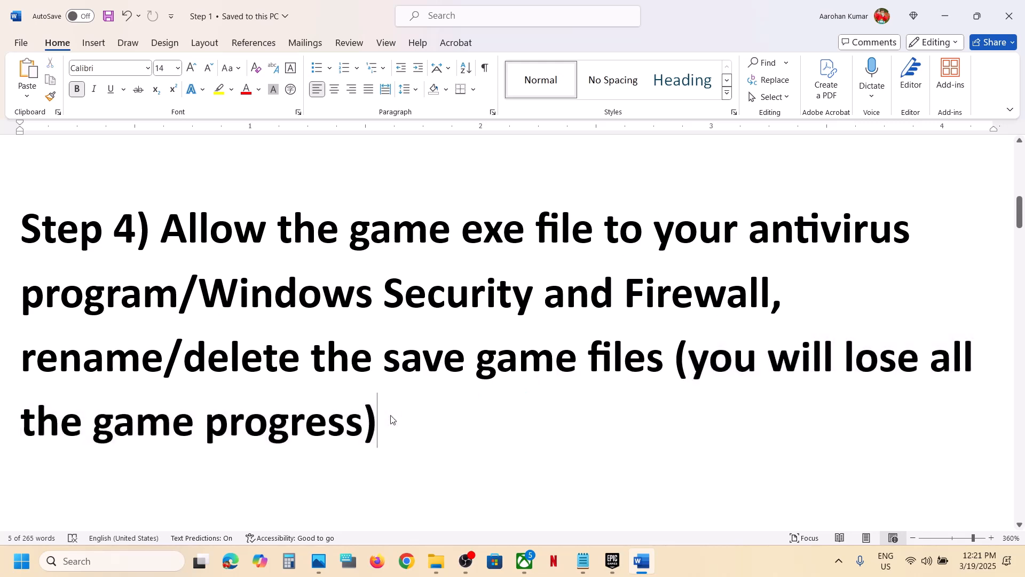
# Switch to File Explorer and open the user's profile folder inside C:\Users
pyautogui.click(437, 565)
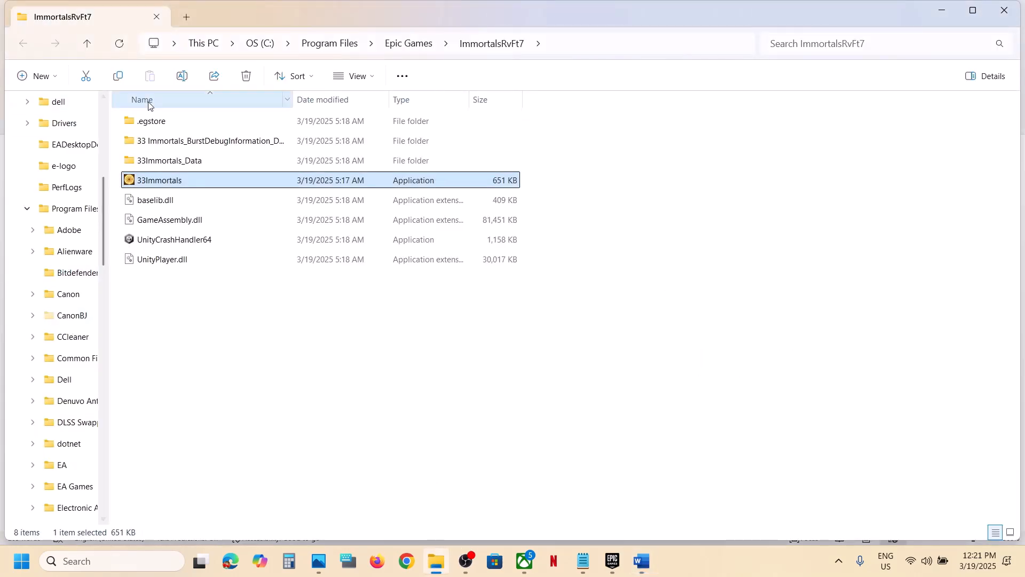
pyautogui.click(202, 45)
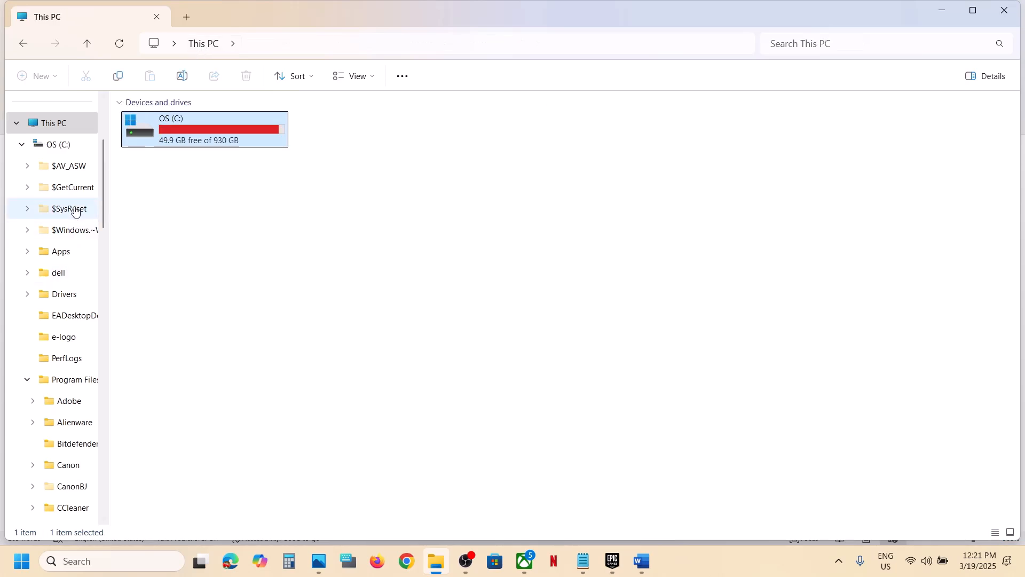
pyautogui.click(22, 230)
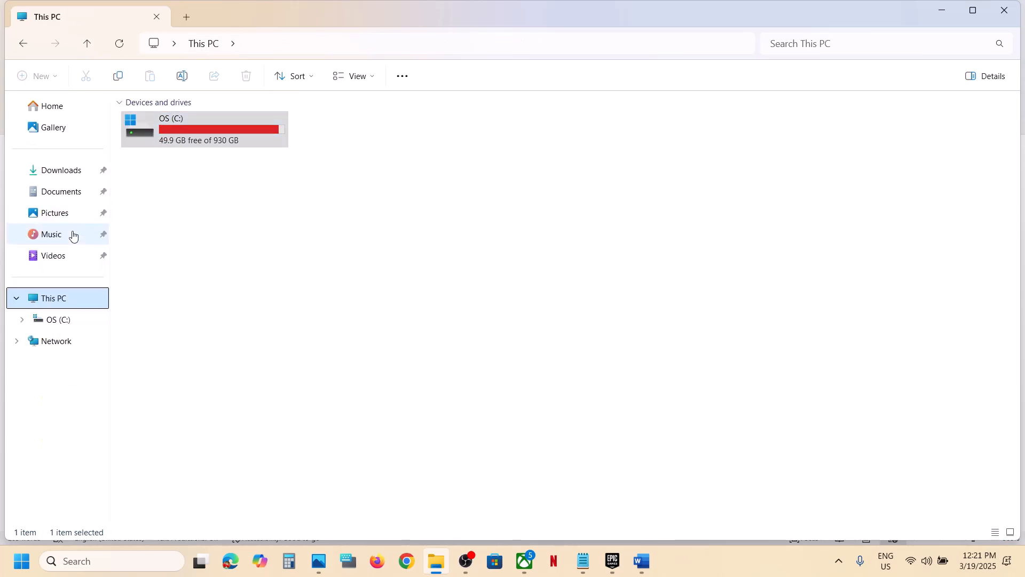
pyautogui.click(50, 297)
pyautogui.doubleClick(200, 130)
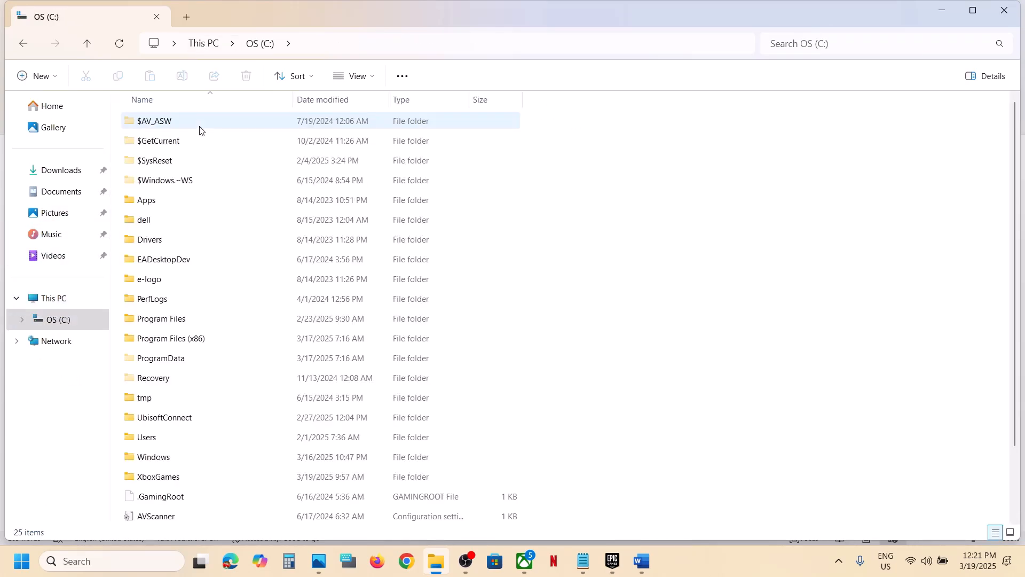
pyautogui.scroll(-2, 231, 290)
pyautogui.doubleClick(160, 361)
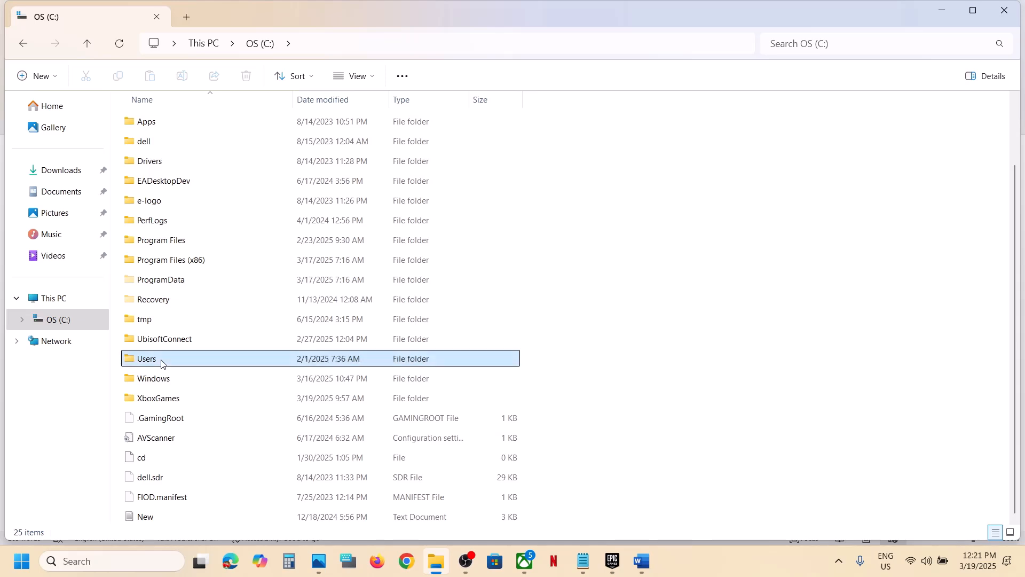
pyautogui.click(170, 125)
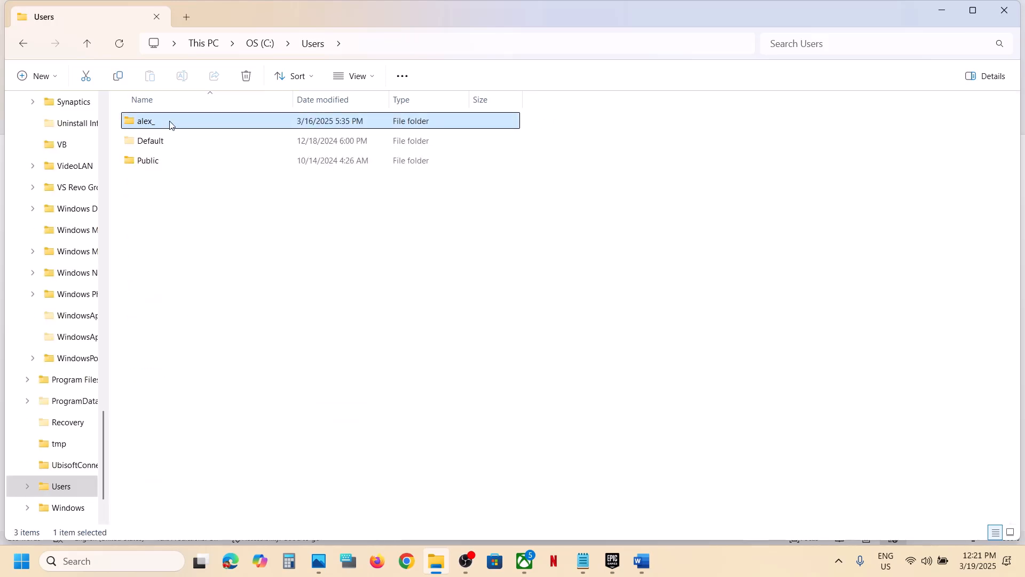
pyautogui.doubleClick(170, 125)
# Check the hidden items display option, and open the AppData\LocalLow folder in the user's profile
pyautogui.click(174, 263)
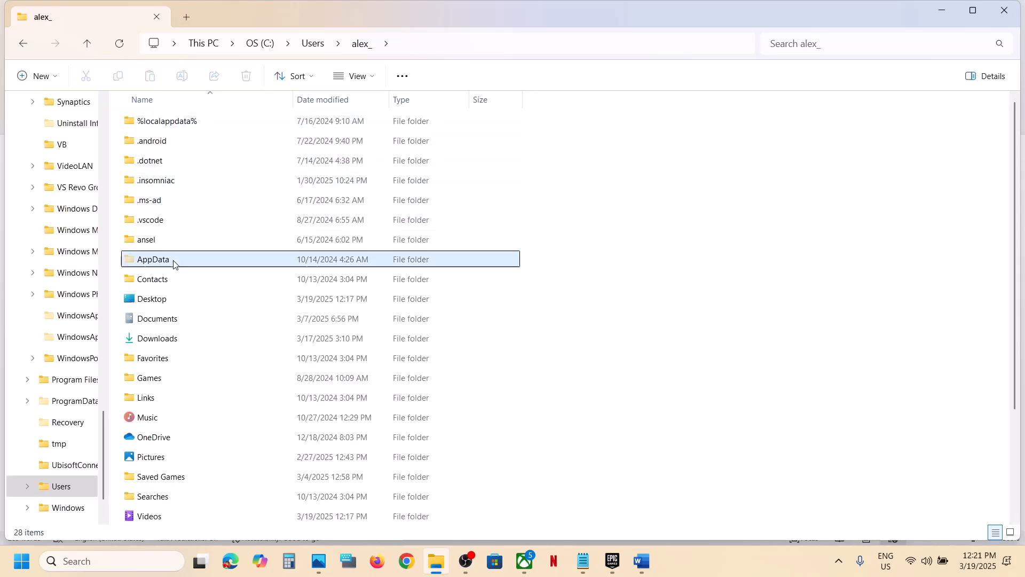
pyautogui.click(354, 76)
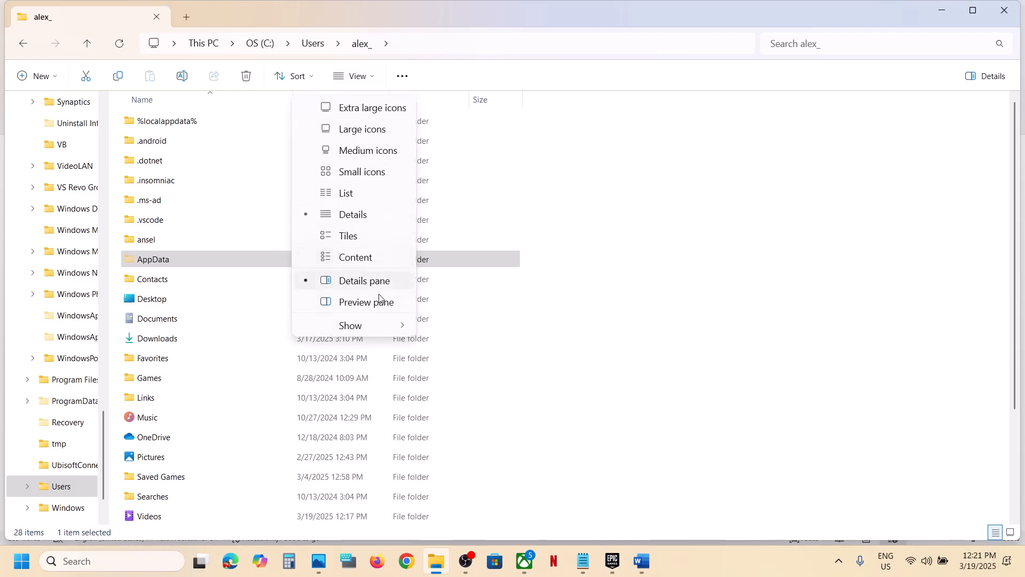
pyautogui.click(159, 268)
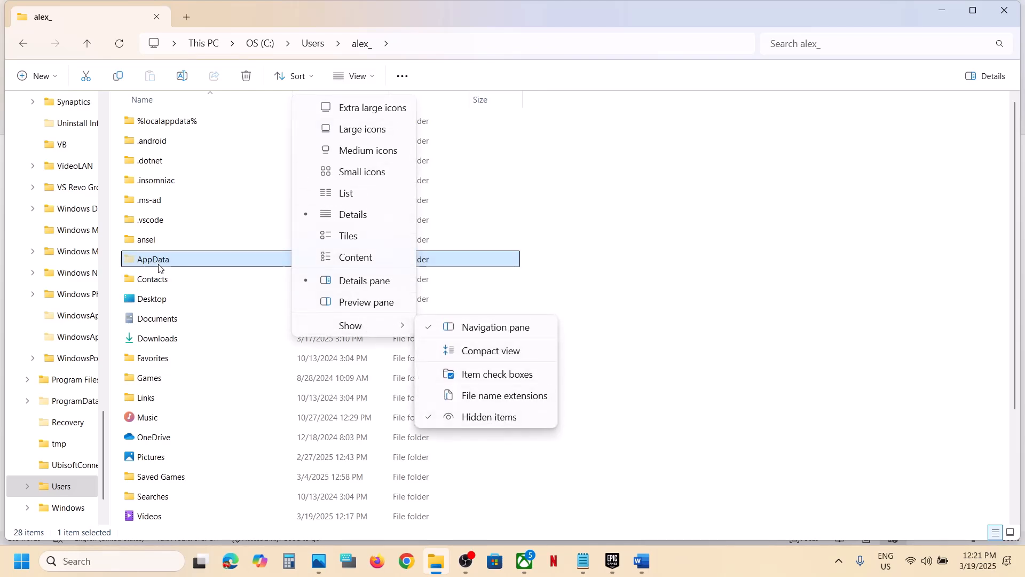
pyautogui.doubleClick(152, 261)
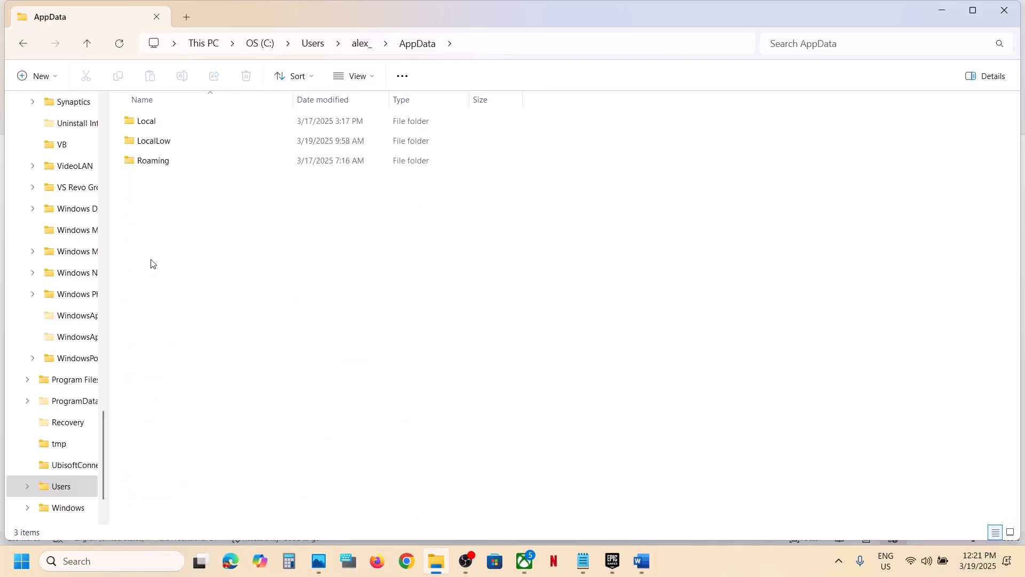
pyautogui.doubleClick(159, 140)
# Copy the Thunder Lotus folder from LocalLow to the desktop as a backup
pyautogui.scroll(-15, 322, 314)
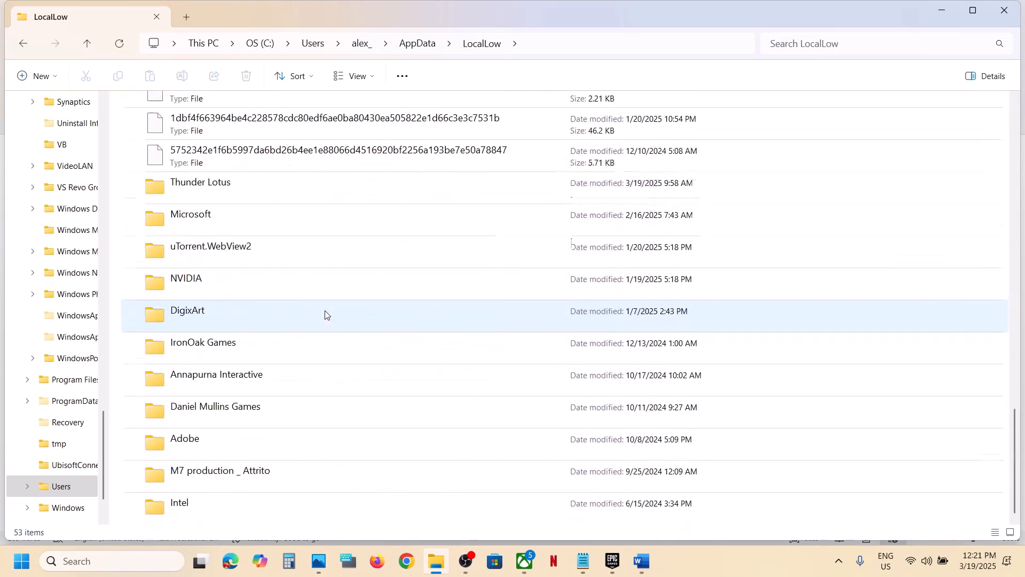
pyautogui.scroll(2, 258, 241)
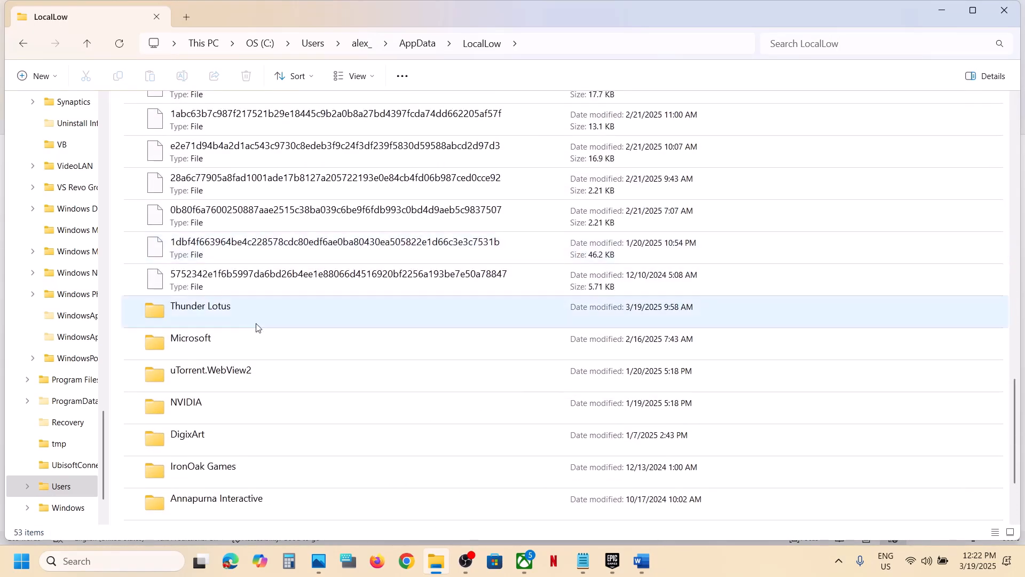
pyautogui.rightClick(215, 317)
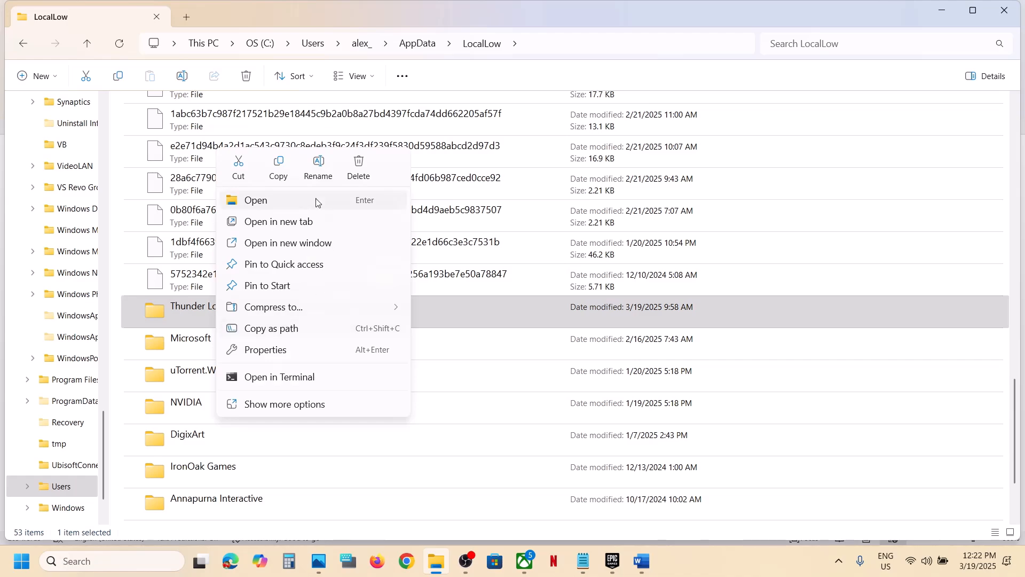
pyautogui.click(278, 169)
pyautogui.press('super+d')
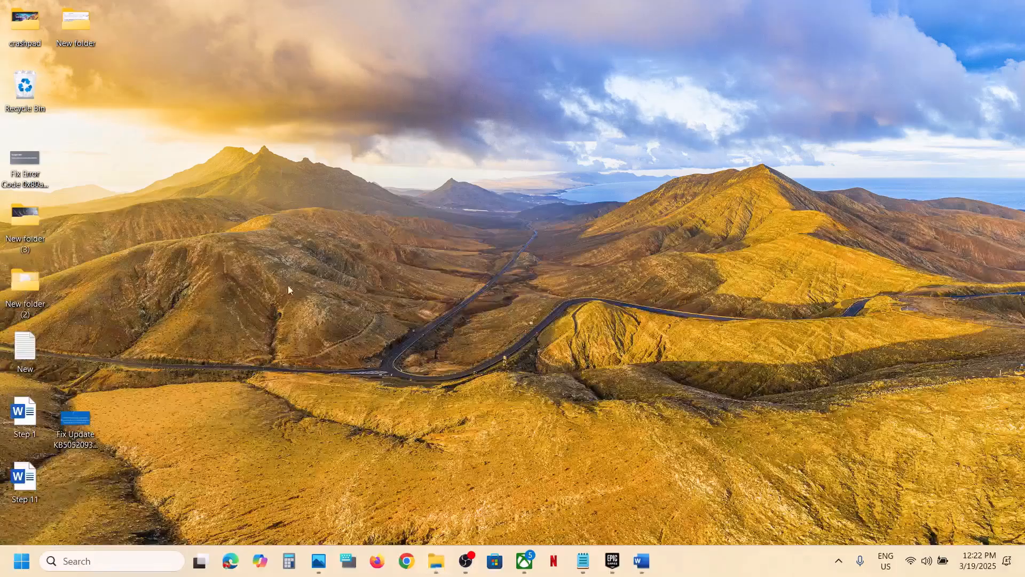
pyautogui.hotkey('ctrl', 'v')
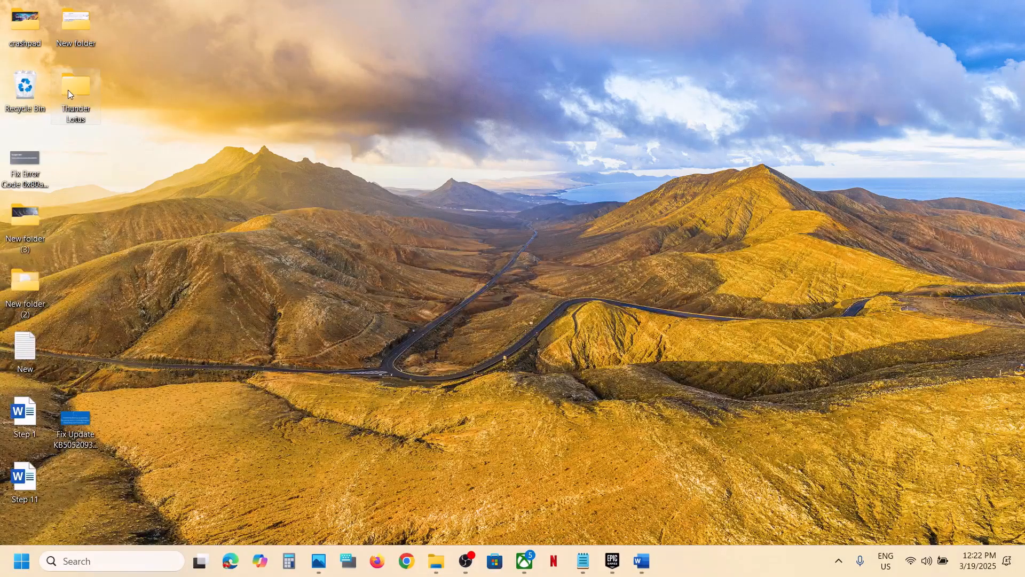
# Switch back to the LocalLow folder in File Explorer and open the Thunder Lotus folder
pyautogui.click(437, 561)
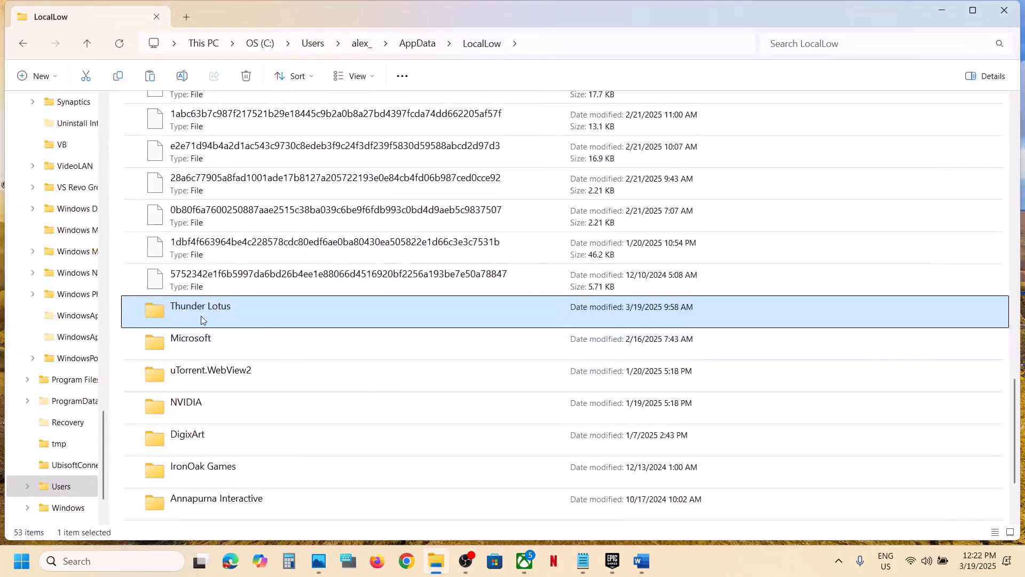
pyautogui.rightClick(191, 319)
pyautogui.click(178, 315)
pyautogui.doubleClick(180, 316)
# Rename the 33 Immortals folder inside Thunder Lotus to "33 Immortals.old"
pyautogui.click(163, 127)
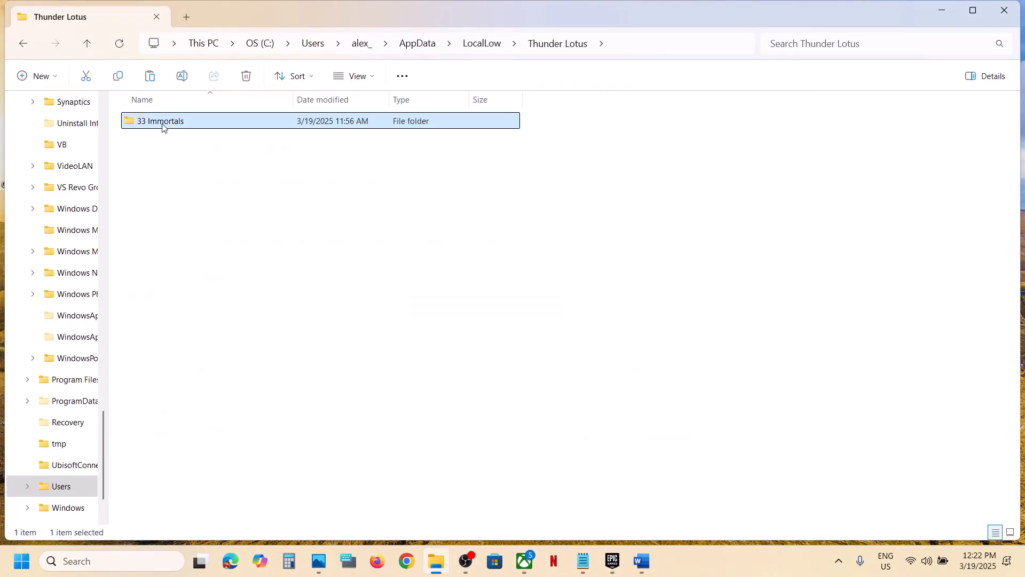
pyautogui.rightClick(182, 125)
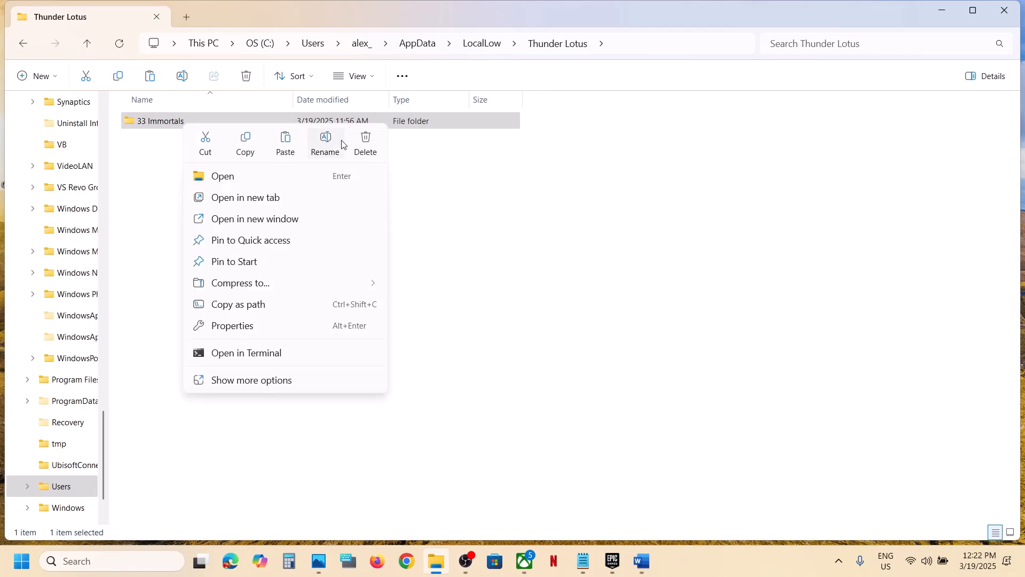
pyautogui.click(324, 141)
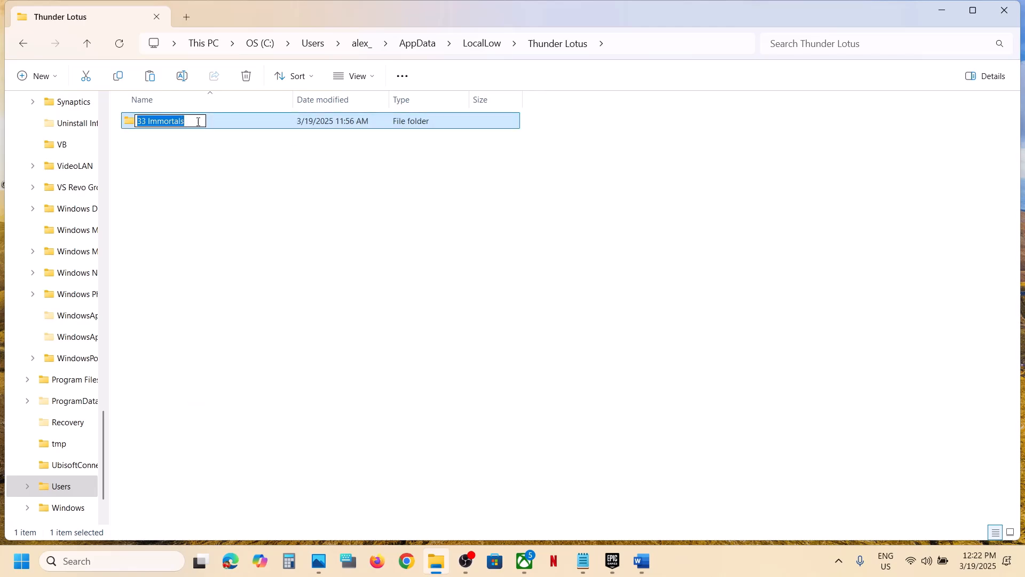
pyautogui.click(198, 121)
pyautogui.write('.old')
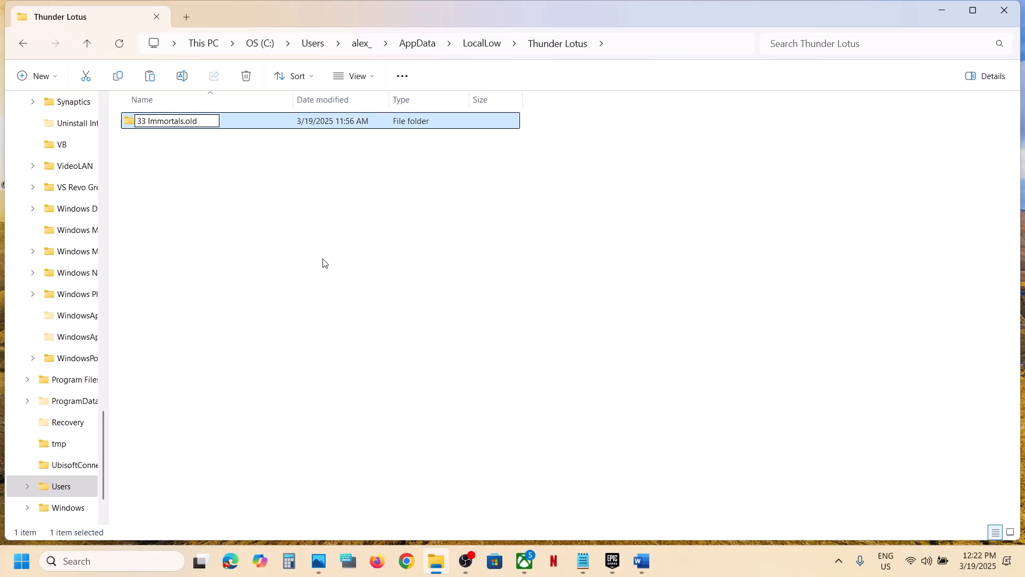
pyautogui.click(324, 263)
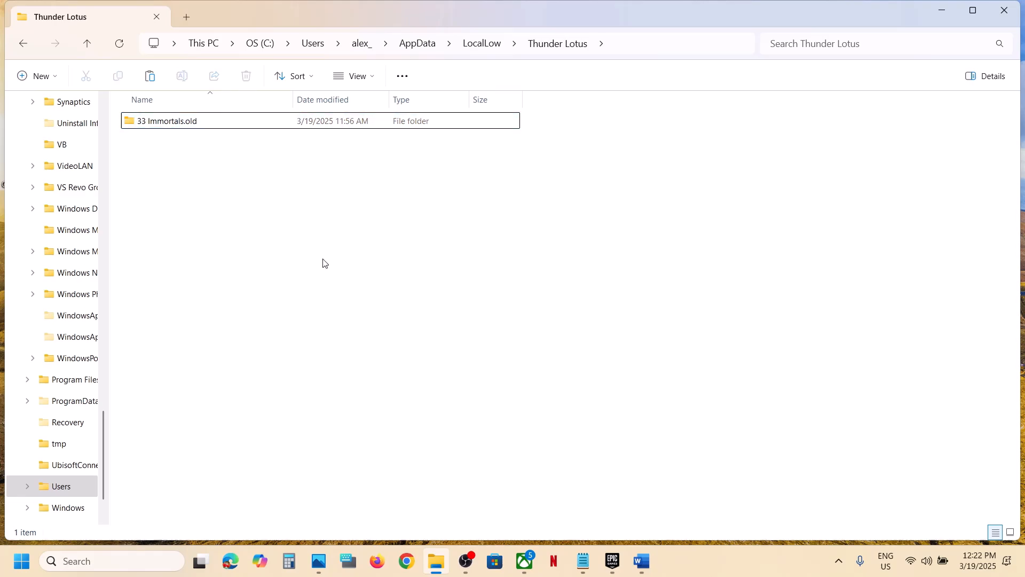
# Switch to the Word document and highlight Step 5 on clean graphics driver installation, along with the NVIDIA and AMD links
pyautogui.click(613, 561)
pyautogui.click(640, 568)
pyautogui.scroll(-4, 409, 393)
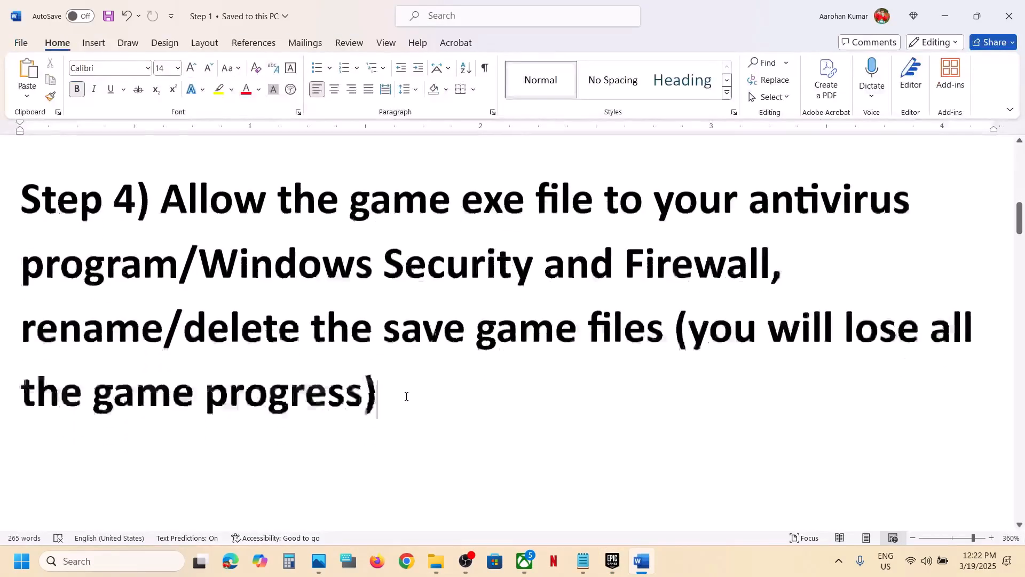
pyautogui.scroll(-3, 259, 361)
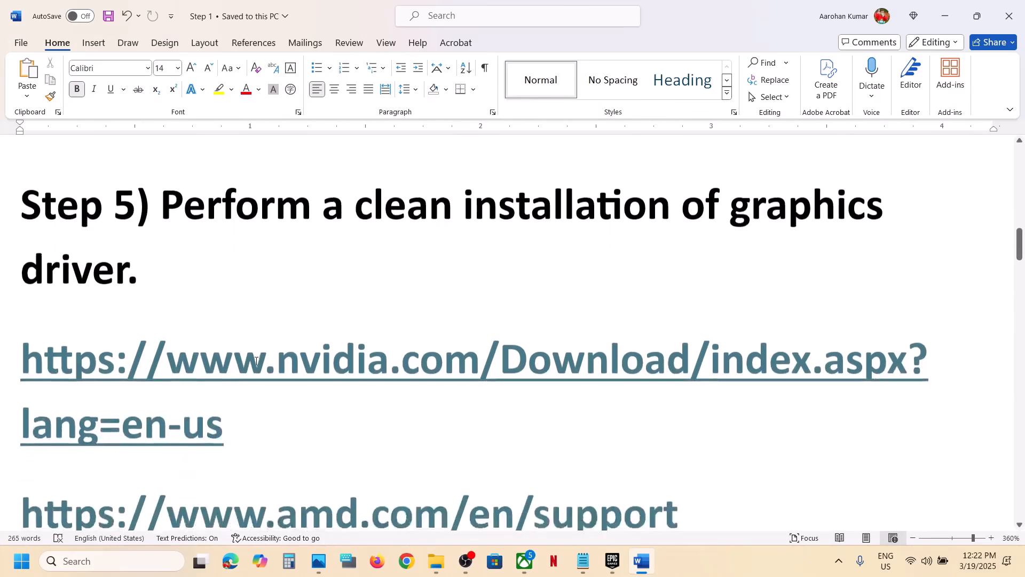
pyautogui.moveTo(162, 197); pyautogui.dragTo(350, 245)
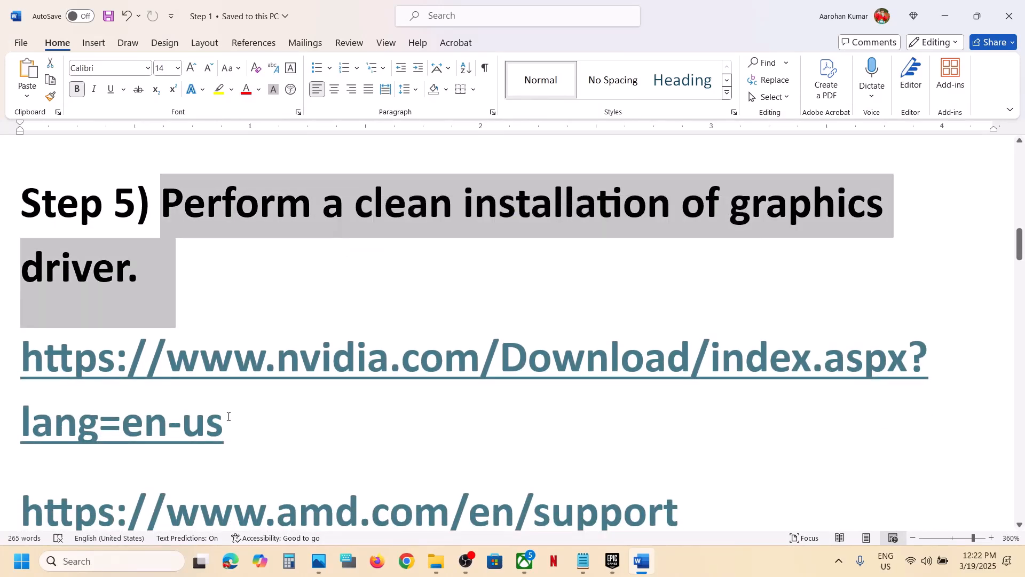
pyautogui.moveTo(241, 423); pyautogui.dragTo(81, 372)
pyautogui.scroll(-3, 671, 390)
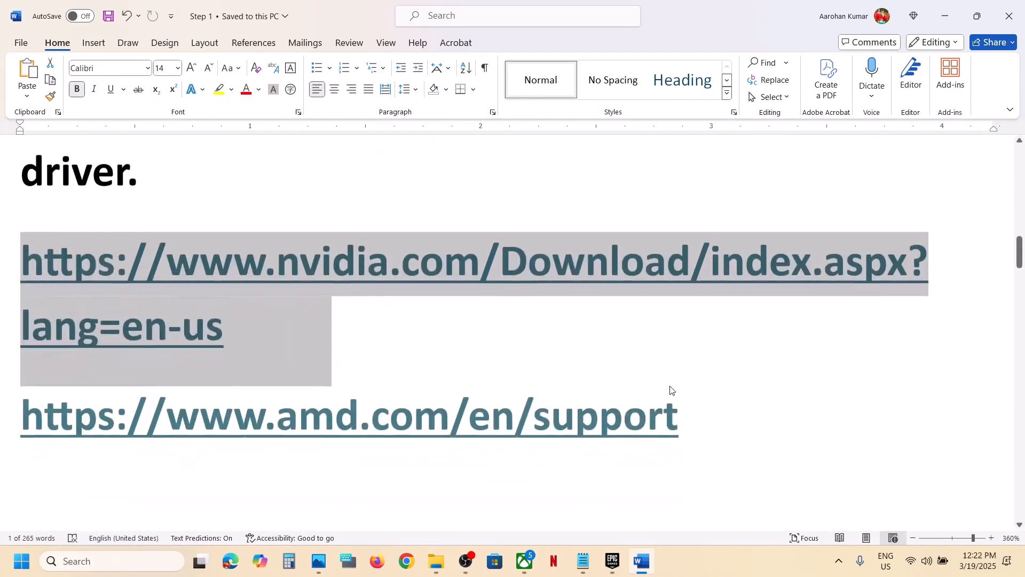
pyautogui.moveTo(682, 414); pyautogui.dragTo(191, 443)
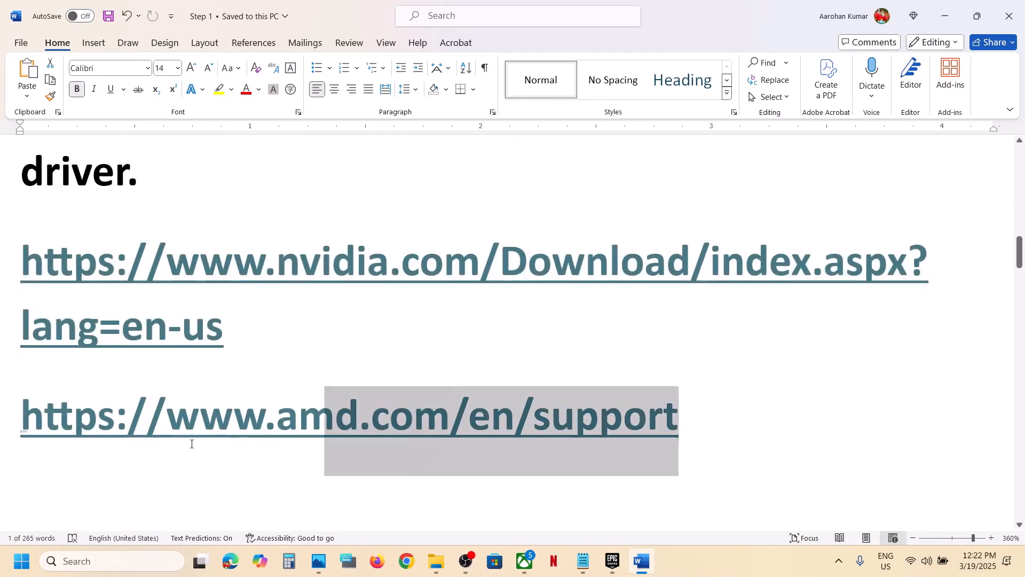
pyautogui.tripleClick(235, 323)
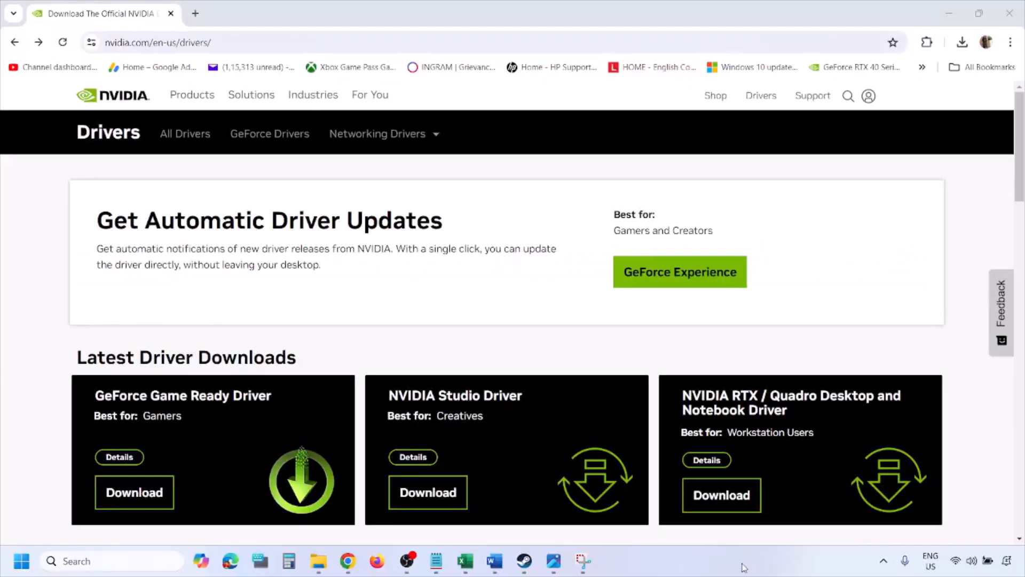
# Choose Windows 11 in the NVIDIA manual driver search and find drivers for the GeForce RTX 3050 Laptop GPU
pyautogui.scroll(-8, 239, 327)
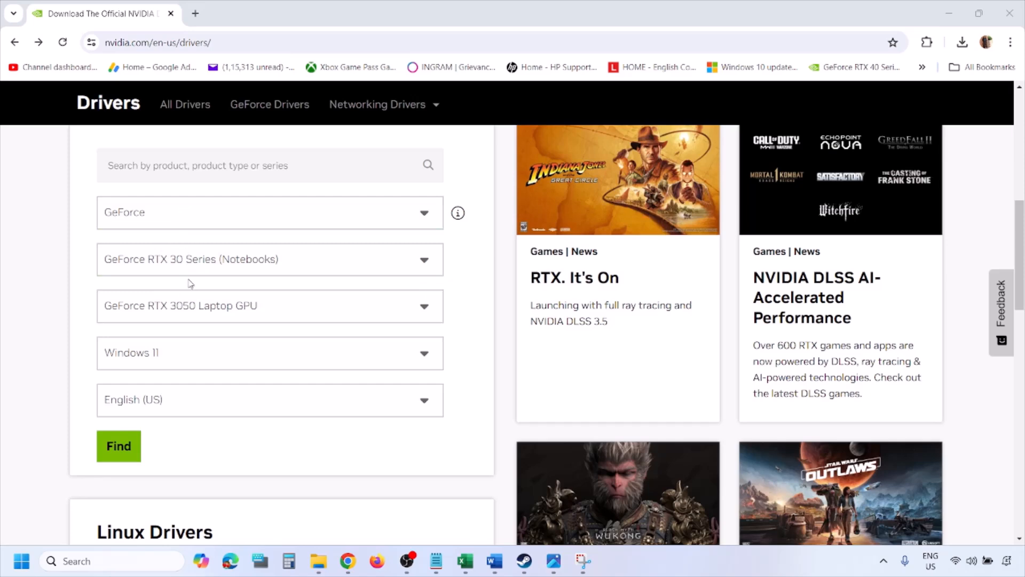
pyautogui.click(169, 356)
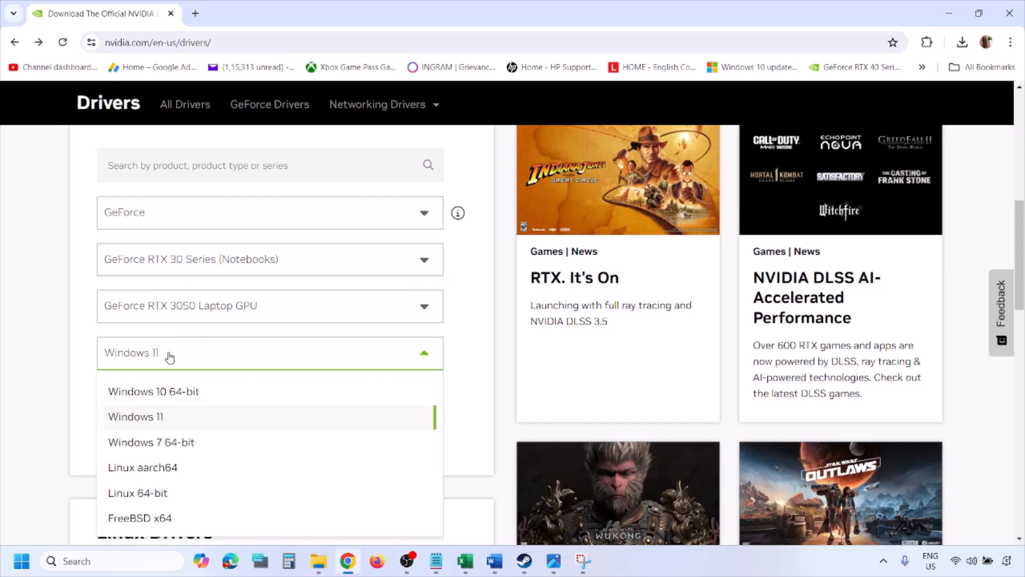
pyautogui.click(149, 419)
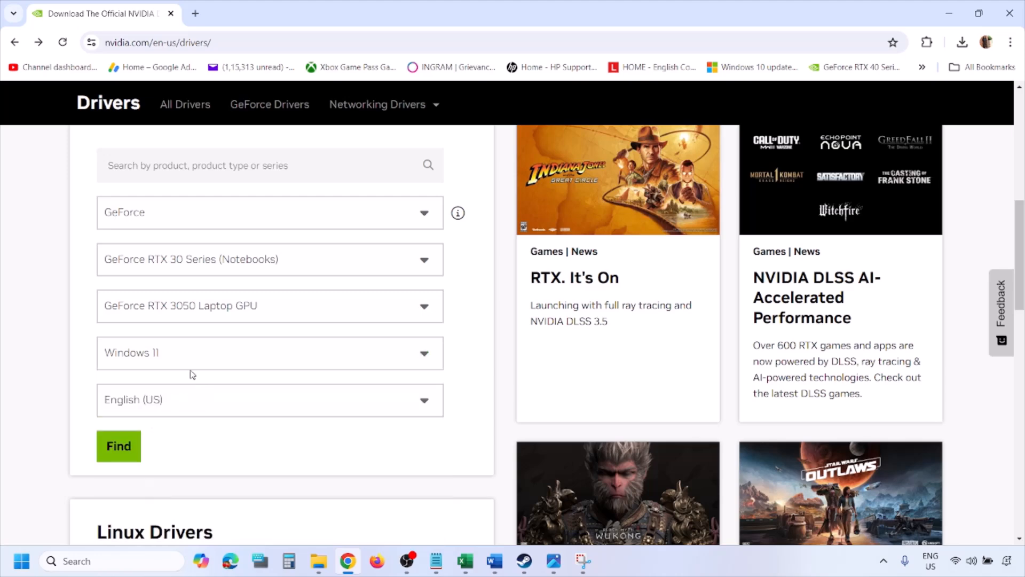
pyautogui.click(120, 448)
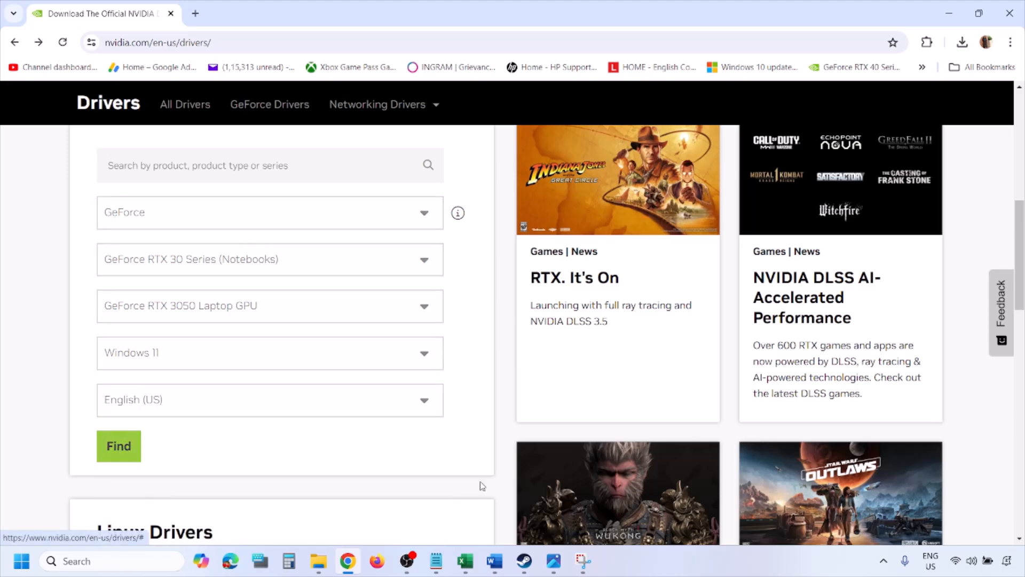
# Switch to Photos, examine the NVIDIA driver download and clean installation screenshots in order, and open the computer's power options
pyautogui.click(556, 569)
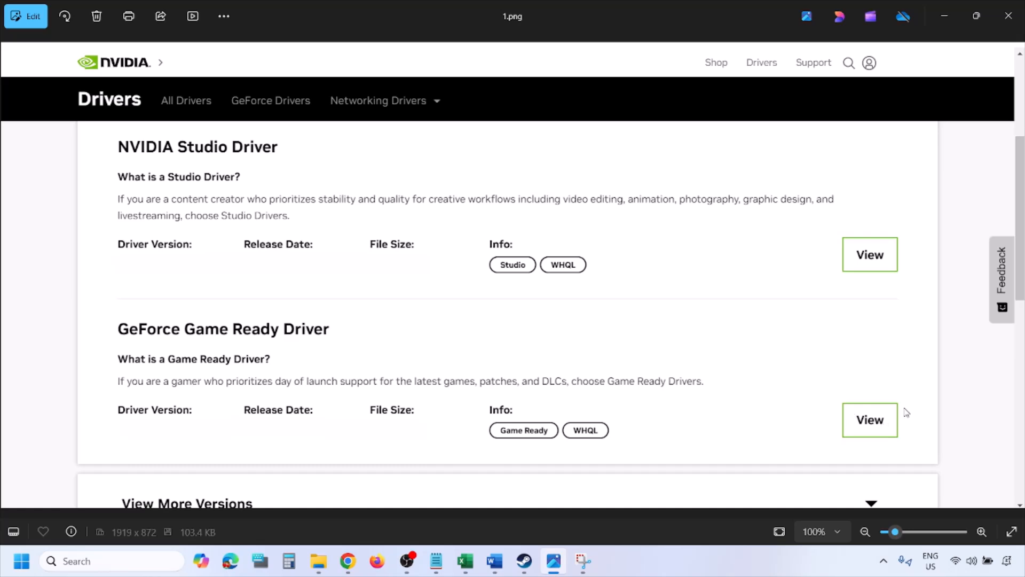
pyautogui.press('Right')
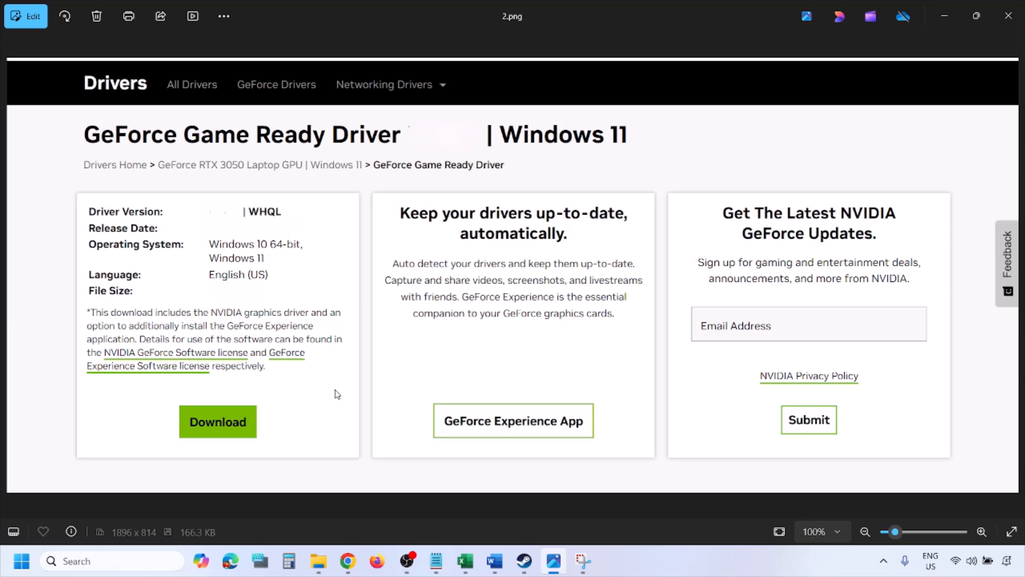
pyautogui.press('Right')
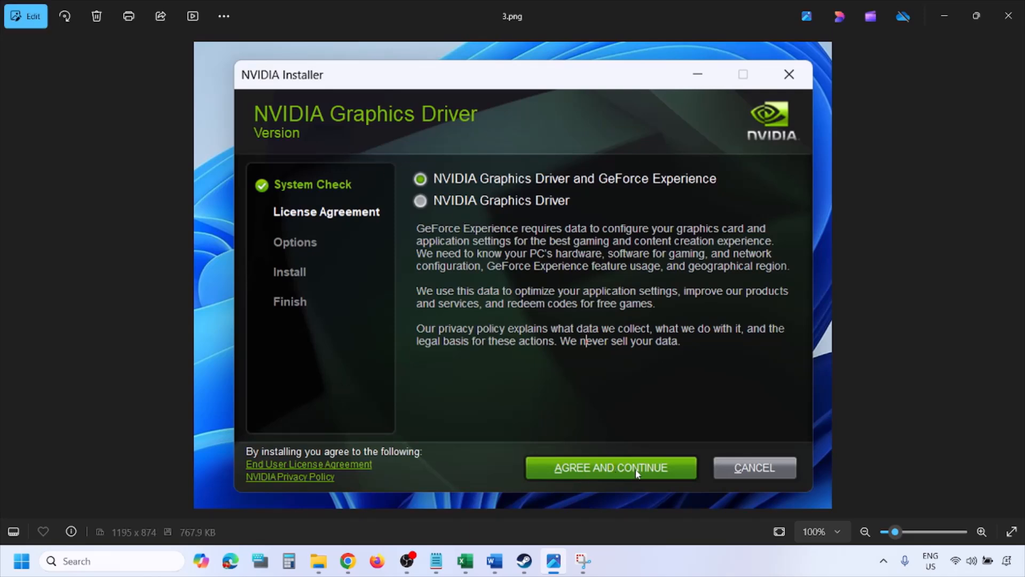
pyautogui.press('Right')
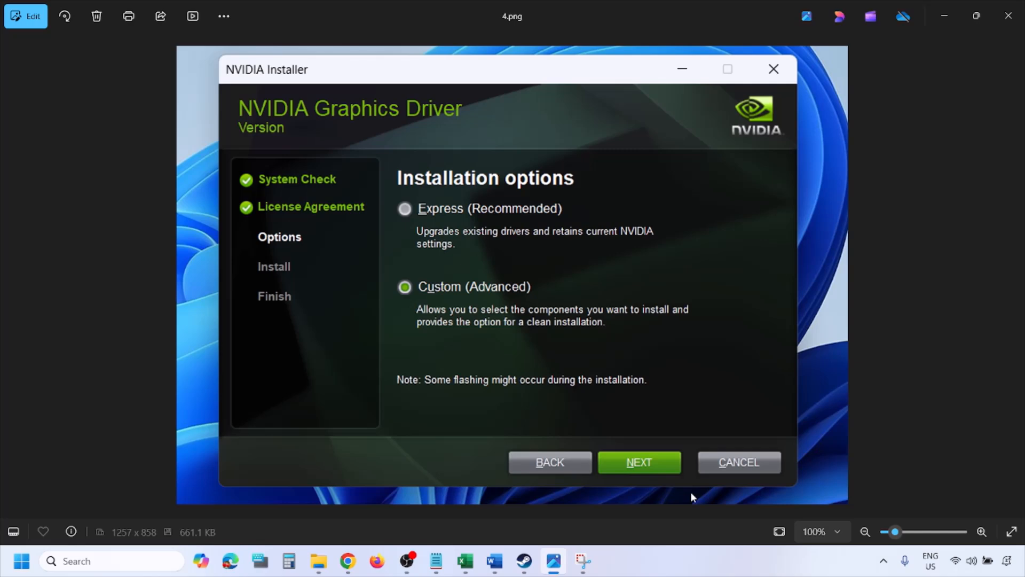
pyautogui.press('Right')
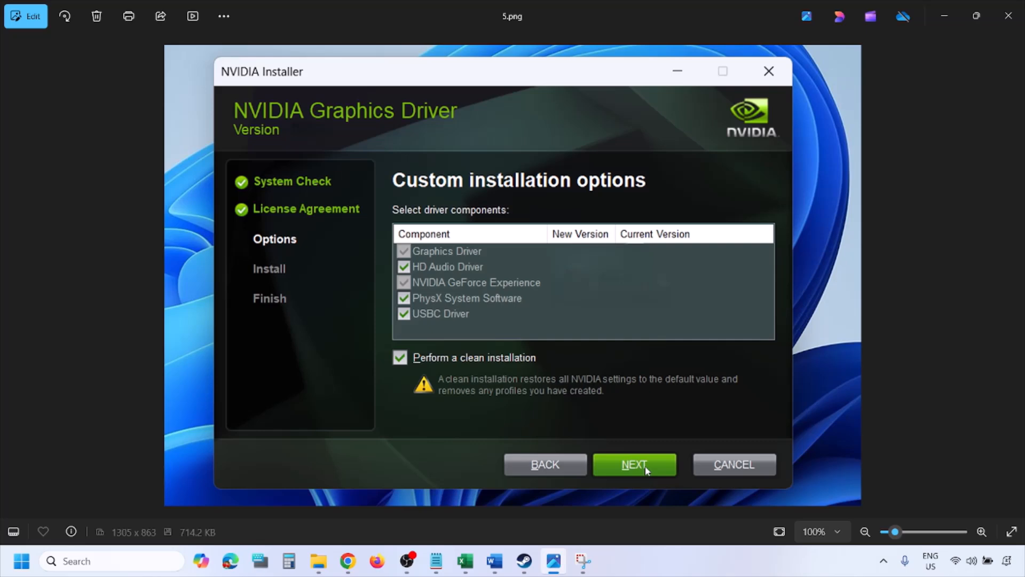
pyautogui.click(21, 561)
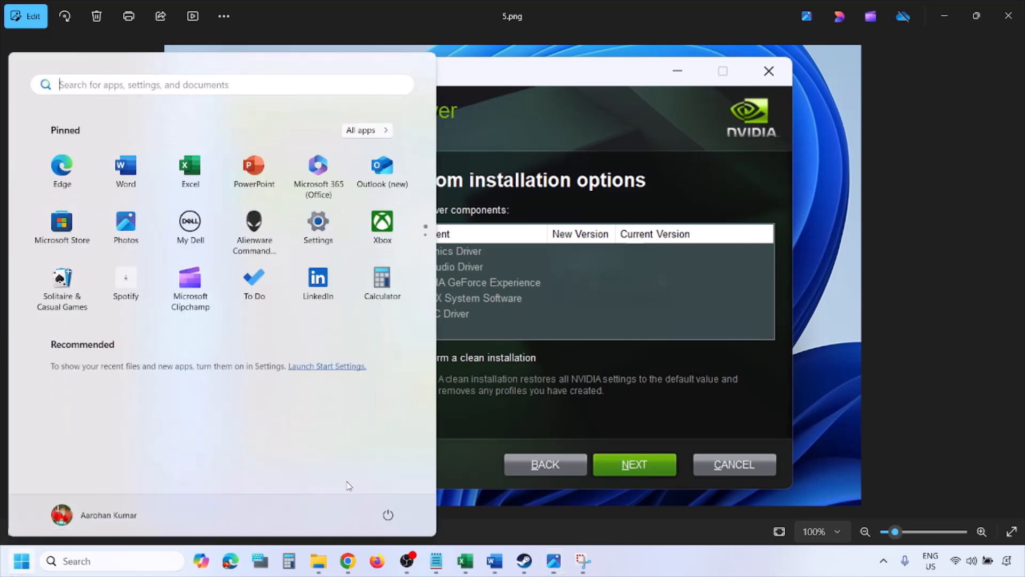
pyautogui.click(393, 520)
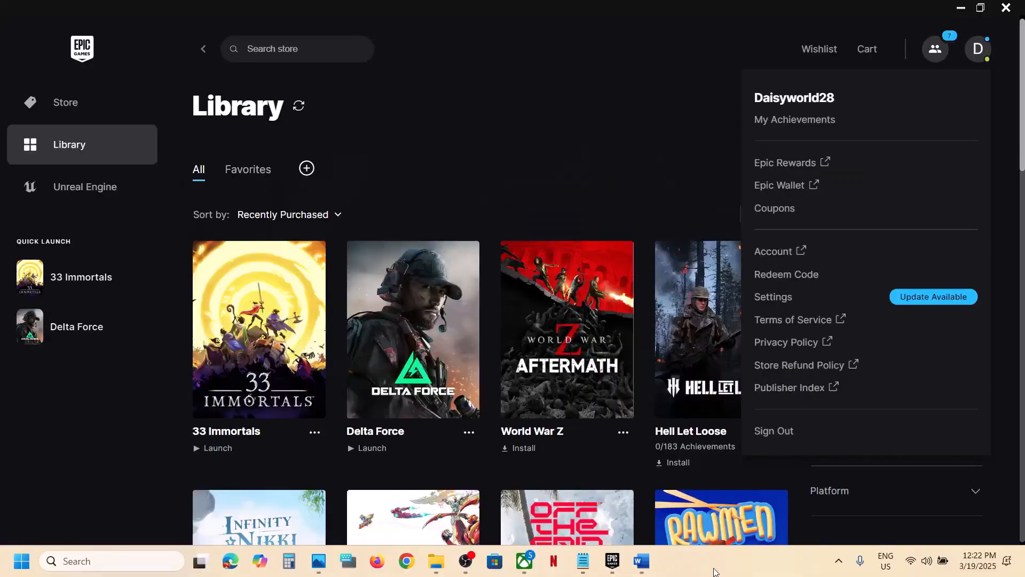
# Minimize the Epic Games Launcher and copy the word "graphics" from Step 6 of the Word document
pyautogui.click(960, 8)
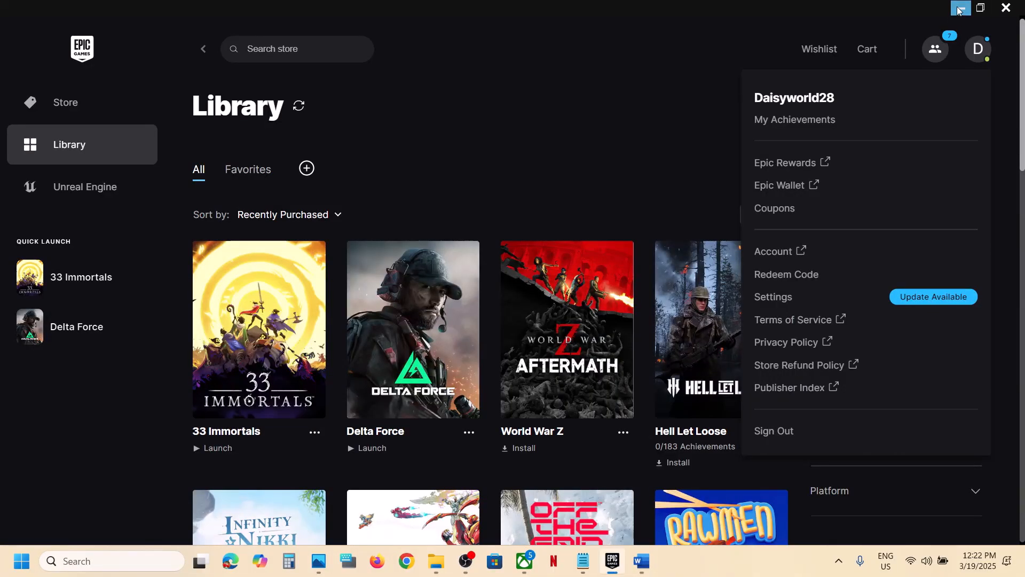
pyautogui.scroll(-1, 427, 363)
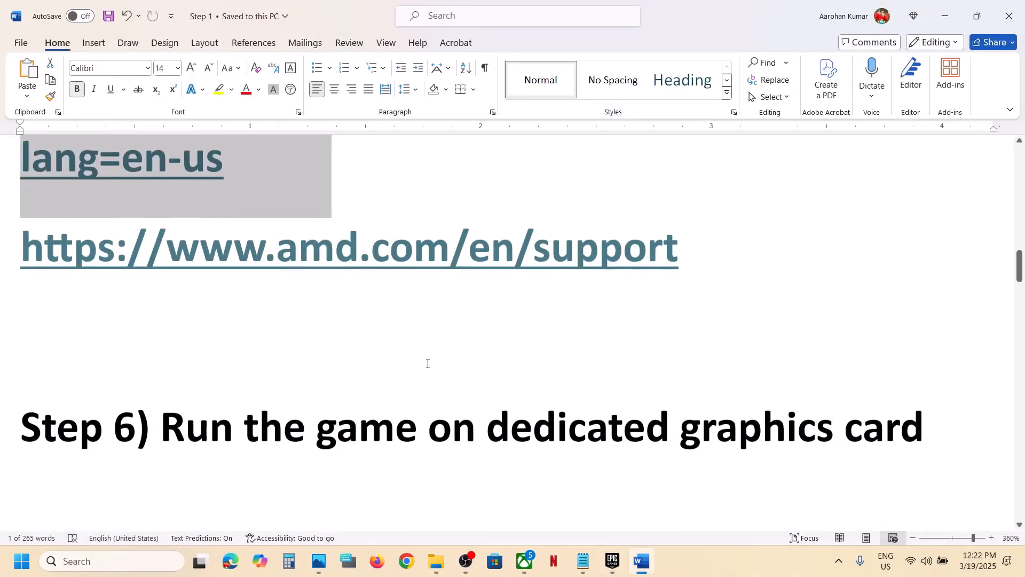
pyautogui.click(753, 424)
pyautogui.doubleClick(753, 425)
pyautogui.hotkey('ctrl', 'c')
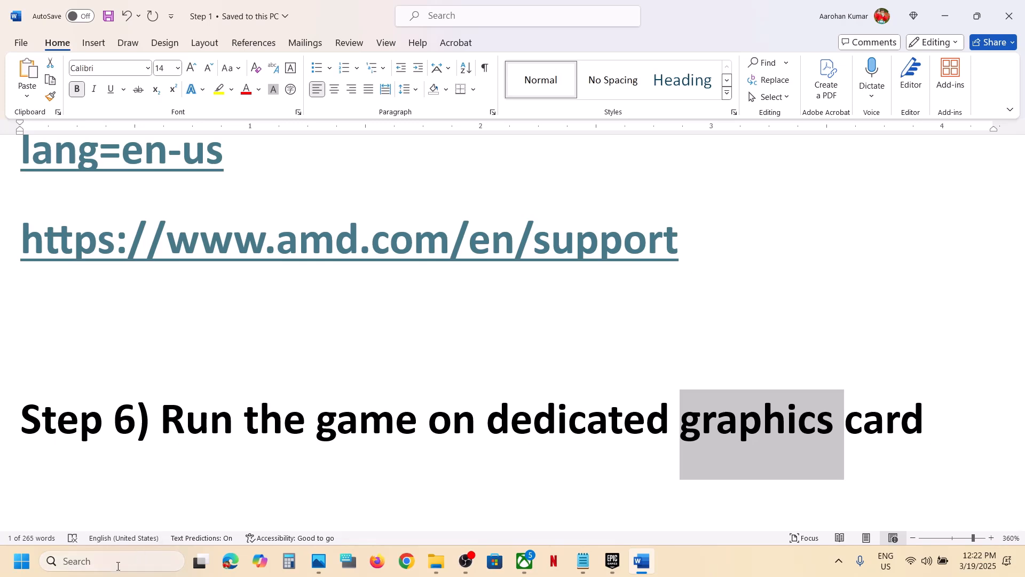
# Search Windows for the copied word "graphics" and open the Graphics settings page
pyautogui.click(118, 561)
pyautogui.hotkey('ctrl', 'v')
pyautogui.click(171, 153)
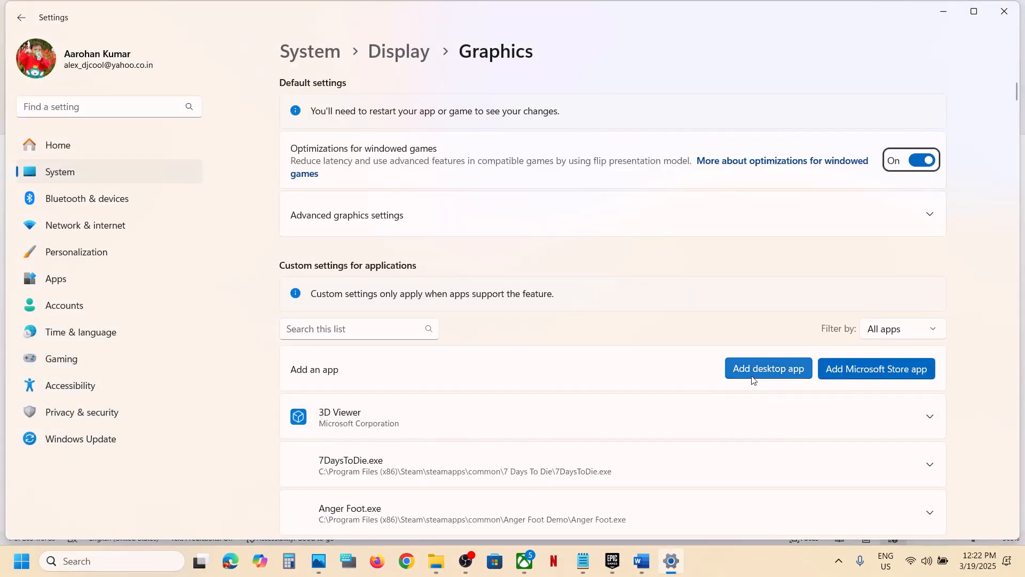
# Add the 33Immortals application from C:\Program Files\Epic Games\ImmortalsRvFt7 as a desktop app in the custom graphics settings
pyautogui.click(751, 369)
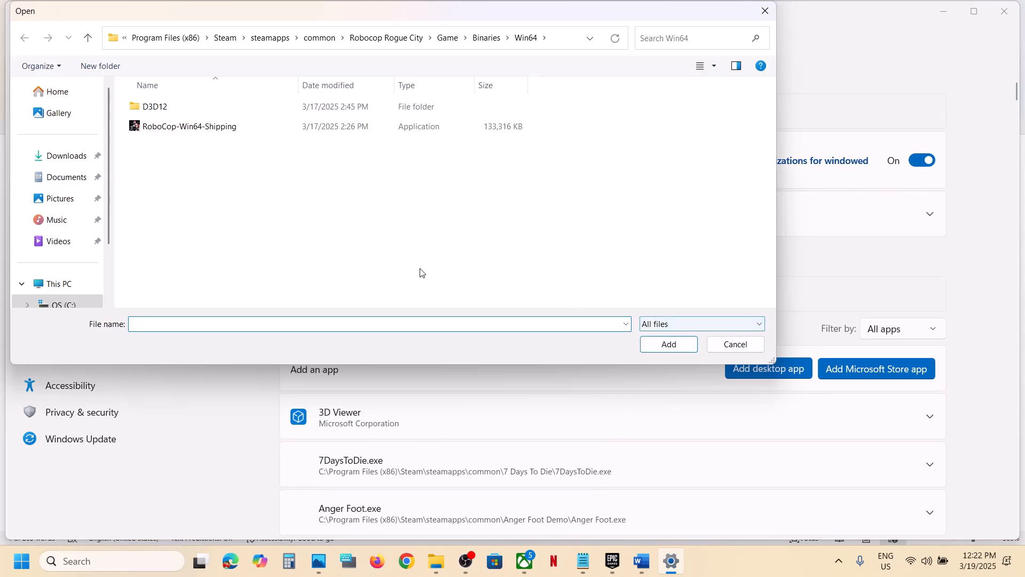
pyautogui.click(180, 47)
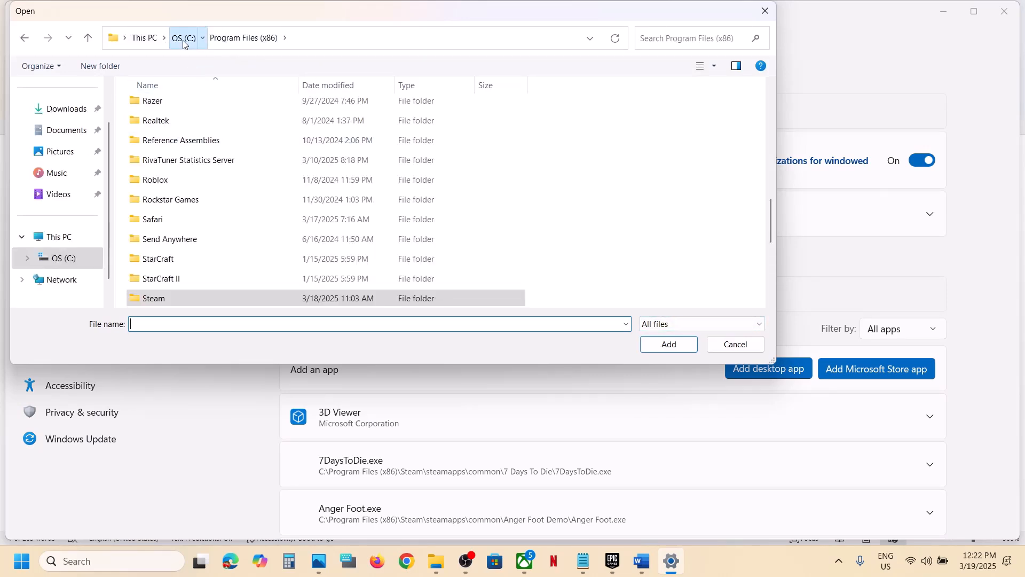
pyautogui.click(183, 38)
pyautogui.doubleClick(188, 278)
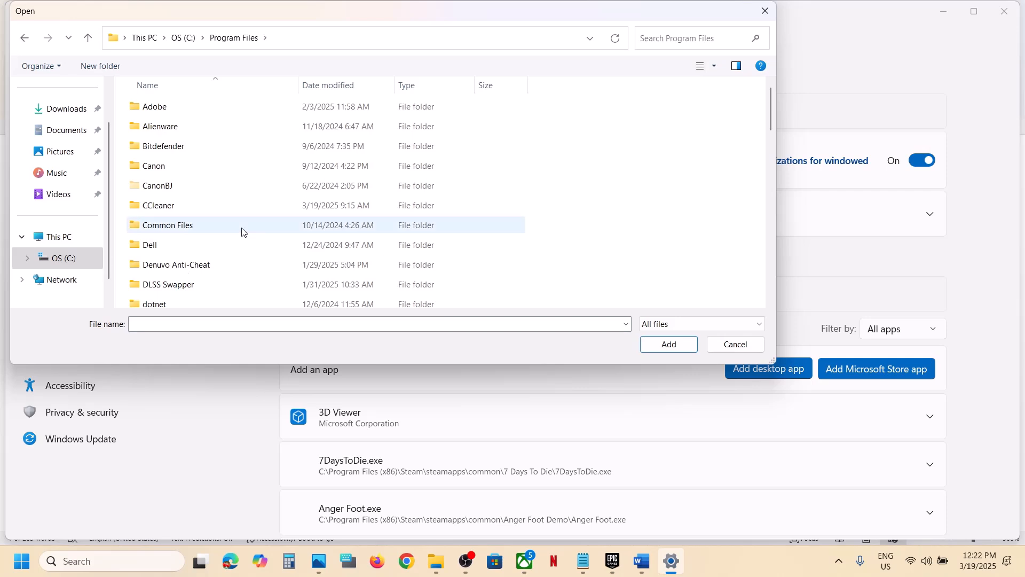
pyautogui.scroll(-3, 244, 231)
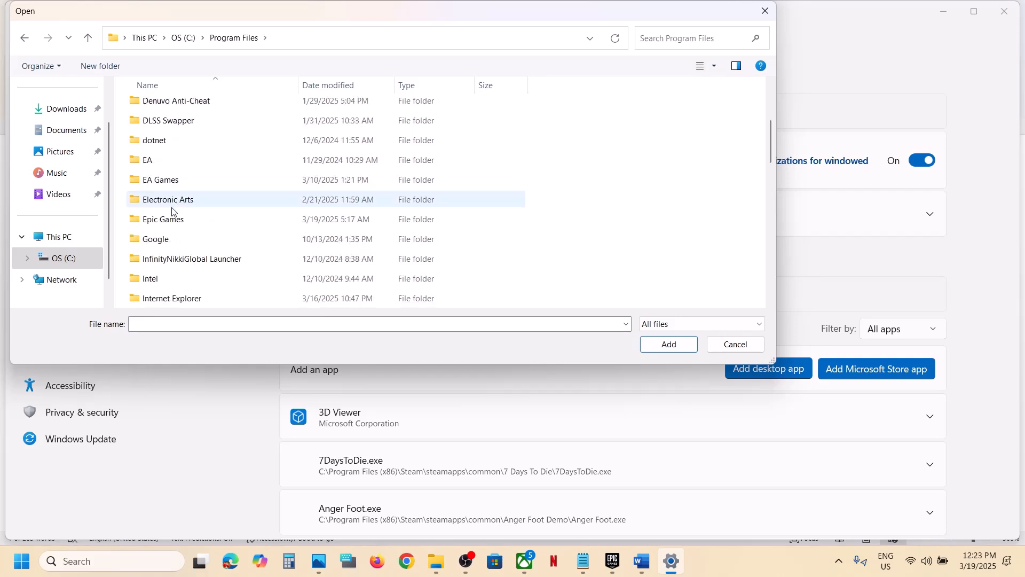
pyautogui.doubleClick(172, 211)
pyautogui.doubleClick(177, 127)
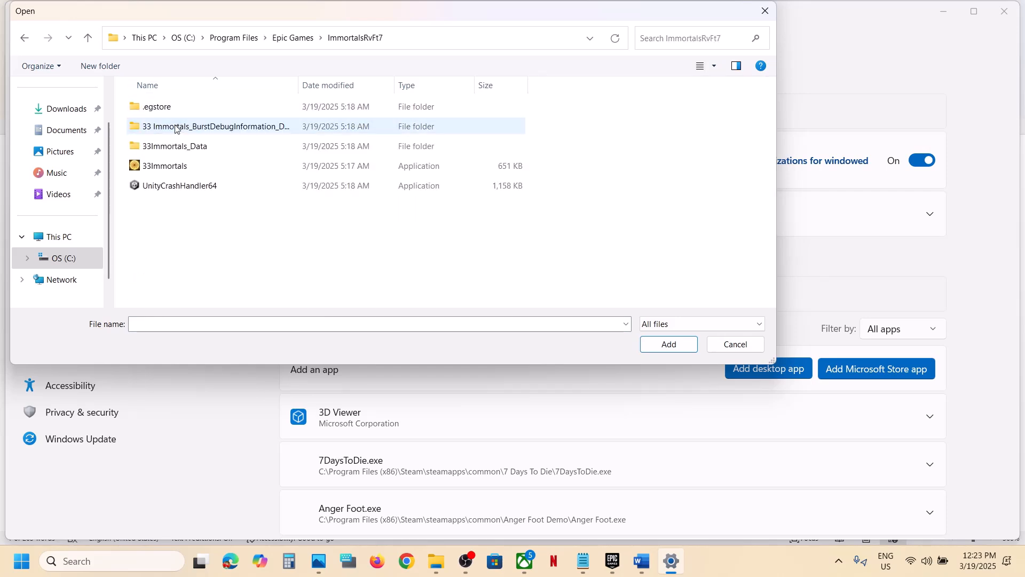
pyautogui.click(178, 166)
pyautogui.click(681, 348)
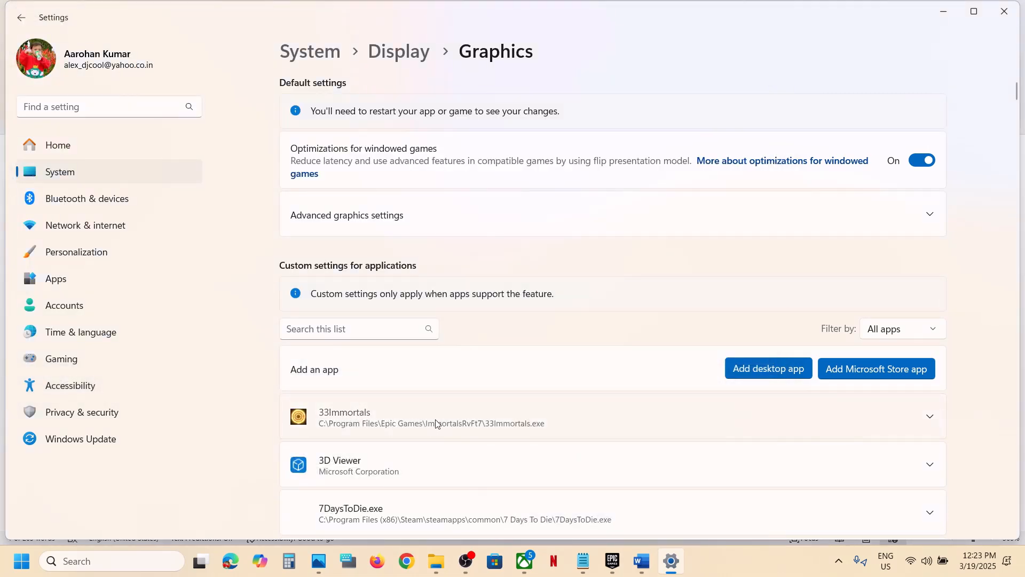
# Set the GPU preference of 33Immortals to High Performance (NVIDIA GeForce RTX 3050 Laptop GPU)
pyautogui.click(438, 423)
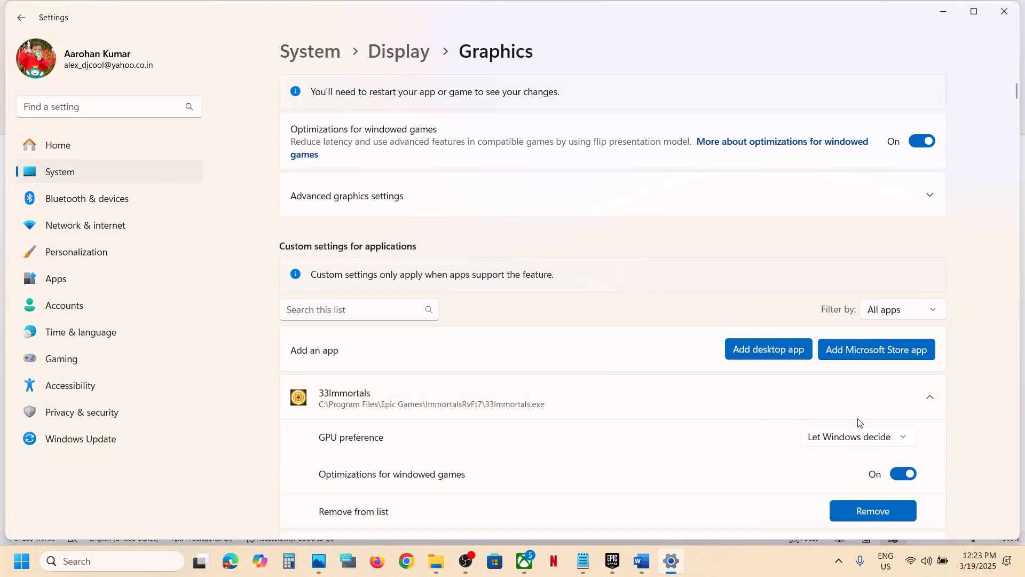
pyautogui.click(853, 445)
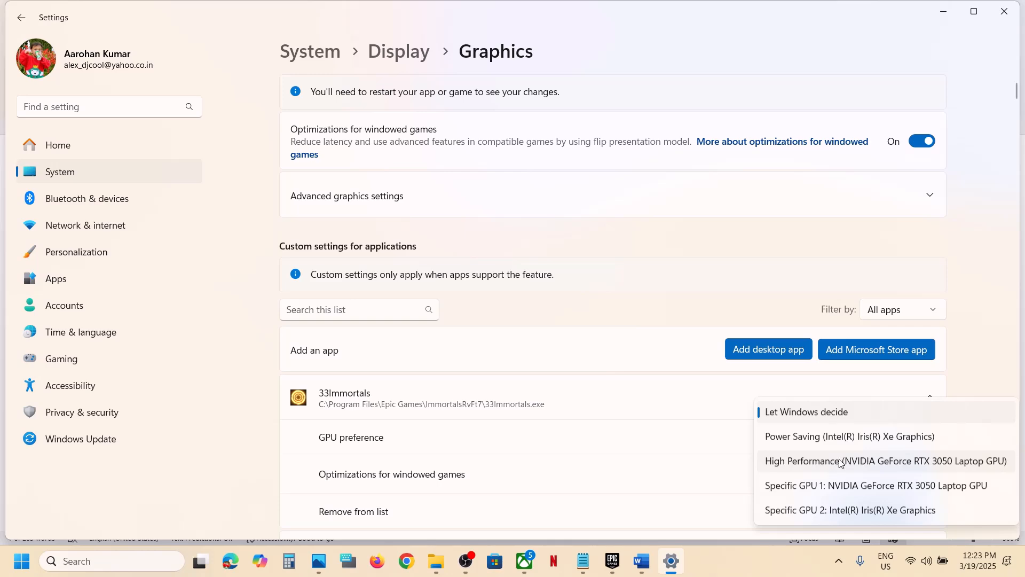
pyautogui.click(846, 462)
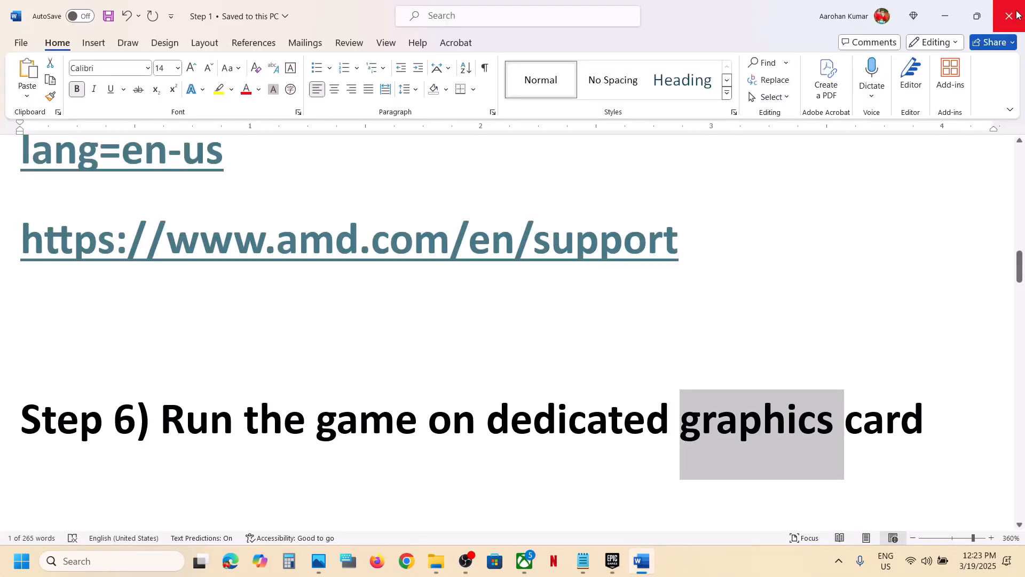
# Review Step 7 in the Word document and check for updates in the Windows Update settings
pyautogui.scroll(-5, 413, 367)
pyautogui.scroll(2, 413, 367)
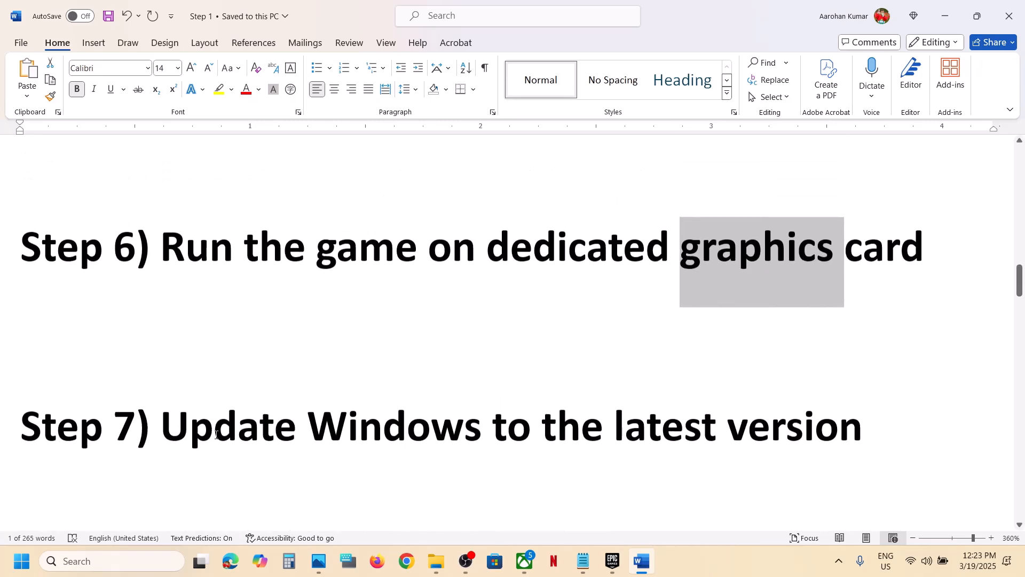
pyautogui.moveTo(184, 427); pyautogui.dragTo(681, 427)
pyautogui.press('super+i')
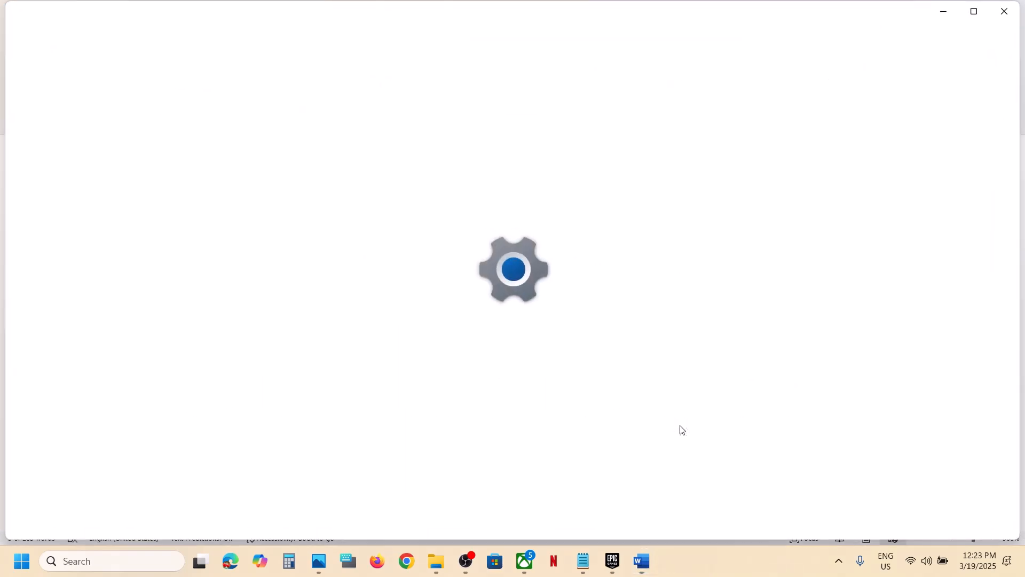
pyautogui.click(76, 443)
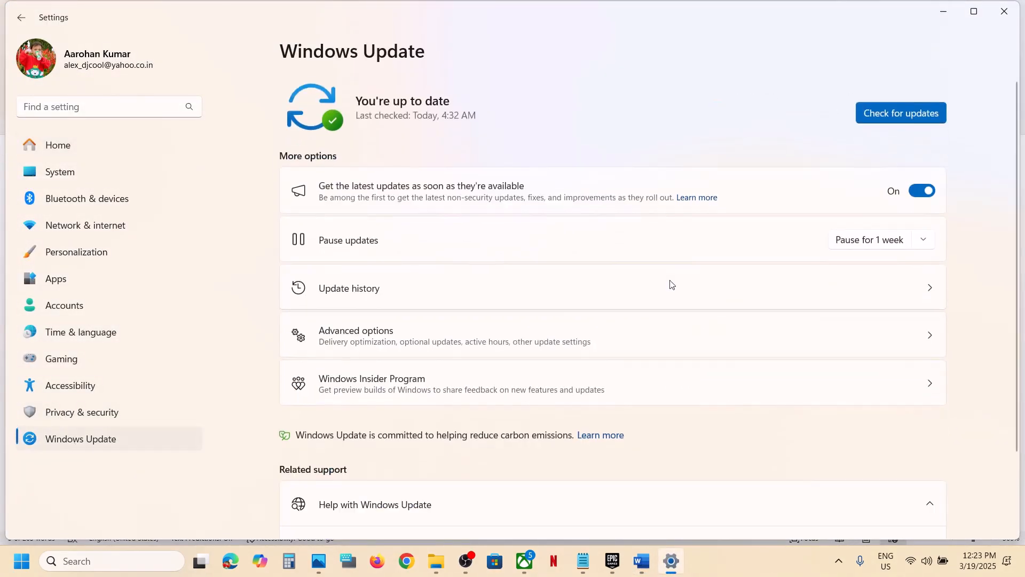
pyautogui.click(890, 123)
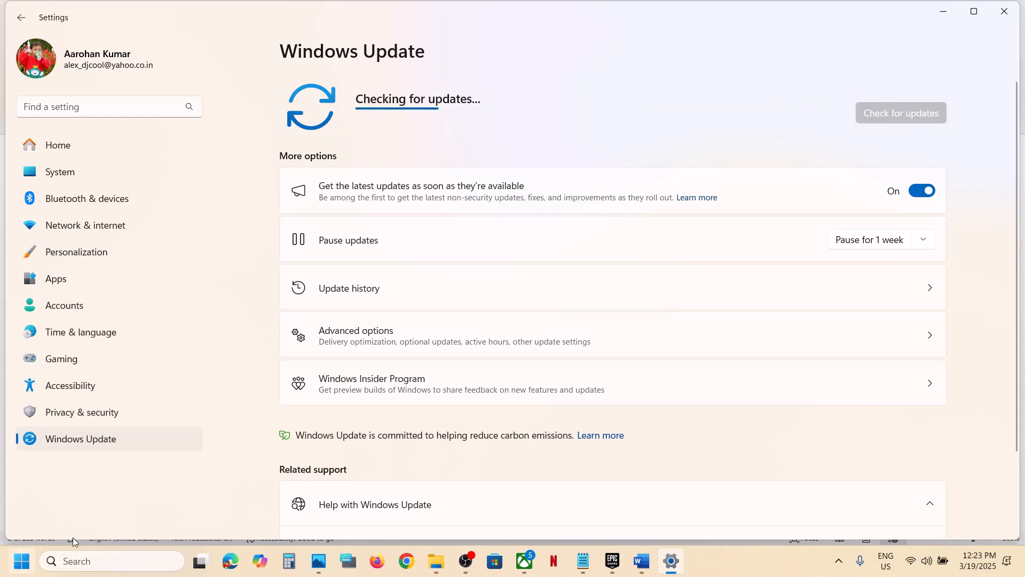
pyautogui.click(22, 560)
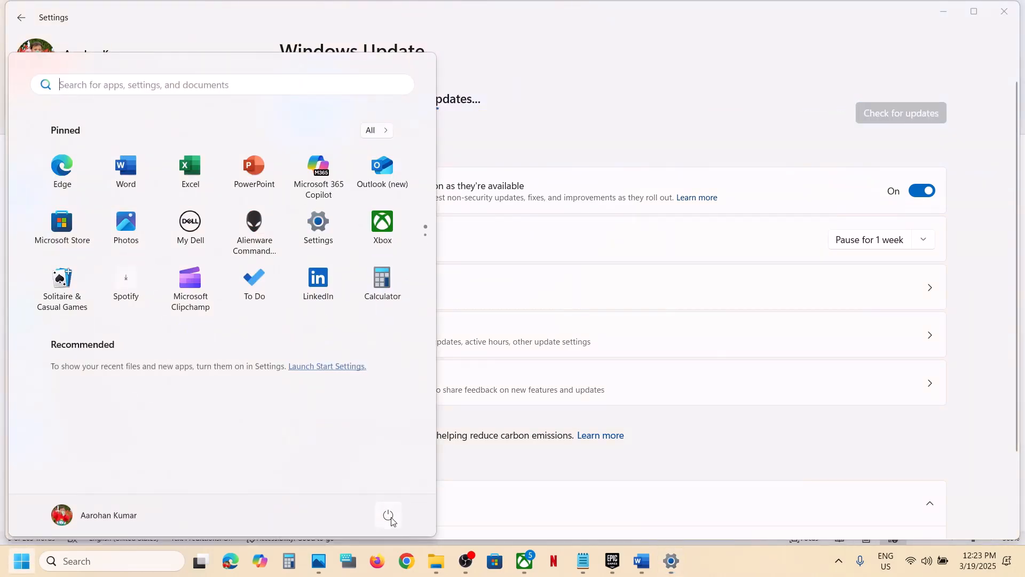
pyautogui.click(389, 515)
pyautogui.click(454, 490)
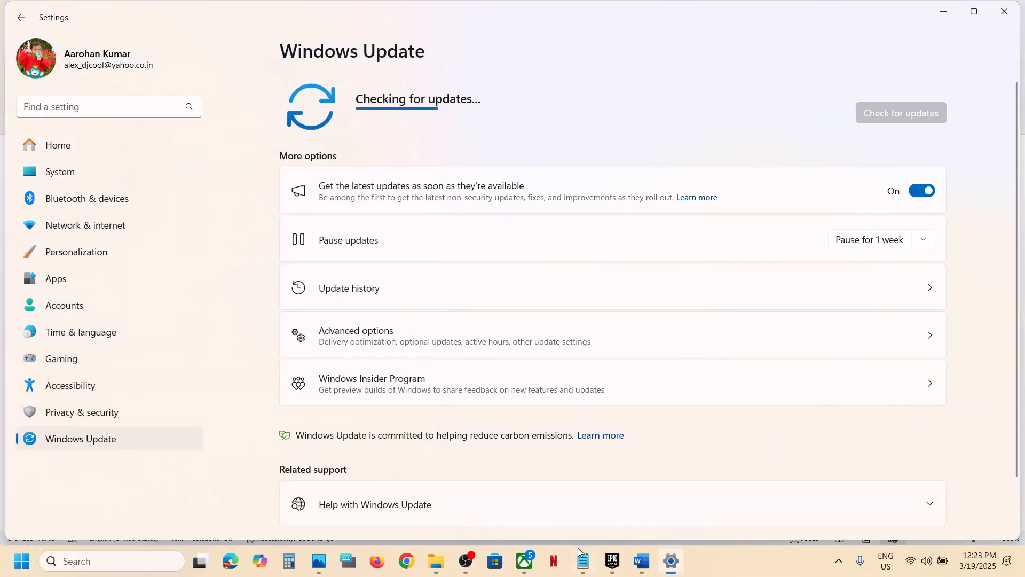
# Return to the Word document and copy the Visual C++ redistributable link under Step 8
pyautogui.click(642, 561)
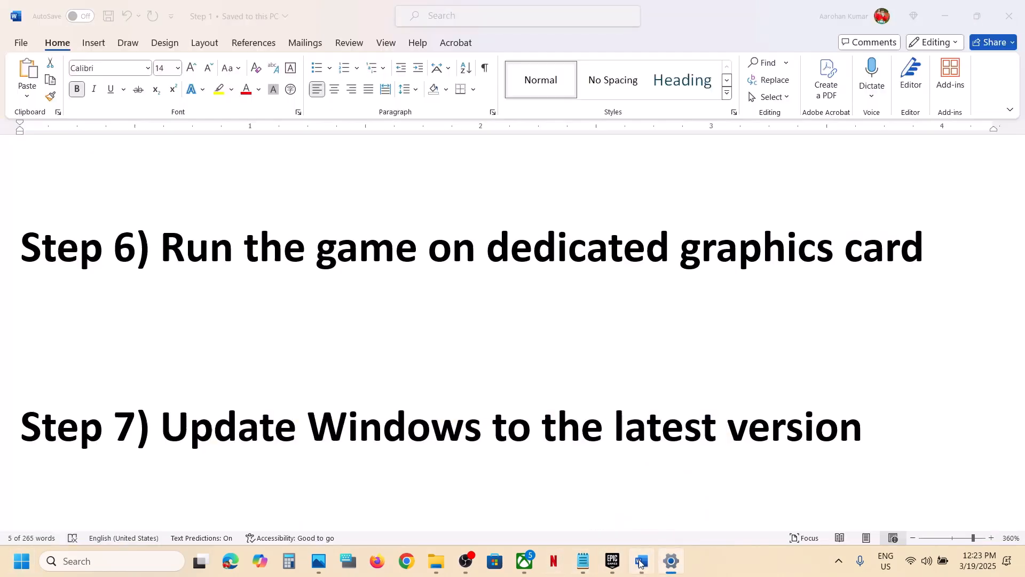
pyautogui.scroll(-2, 429, 348)
pyautogui.scroll(-3, 429, 348)
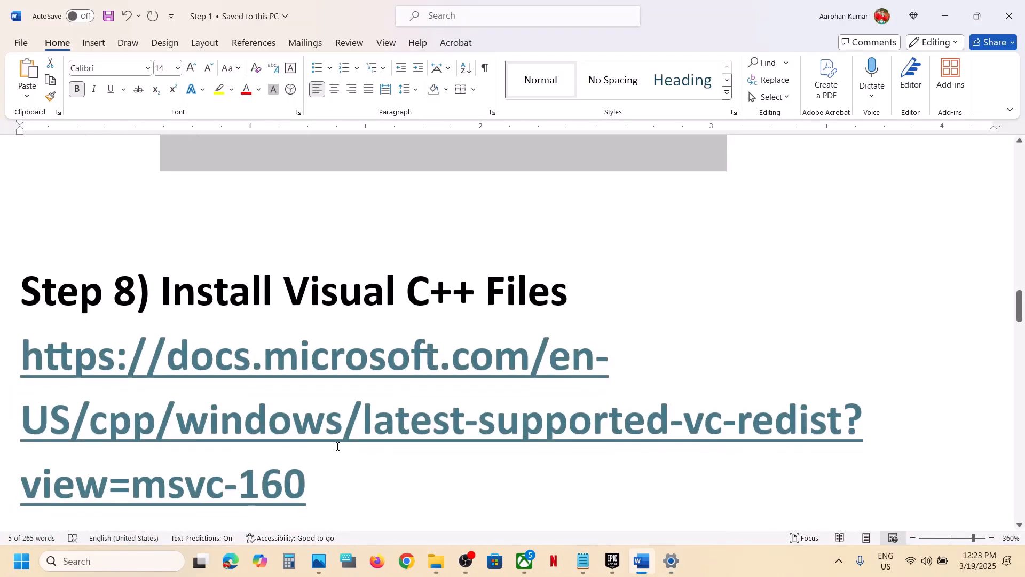
pyautogui.moveTo(331, 475); pyautogui.dragTo(8, 383)
pyautogui.hotkey('ctrl', 'c')
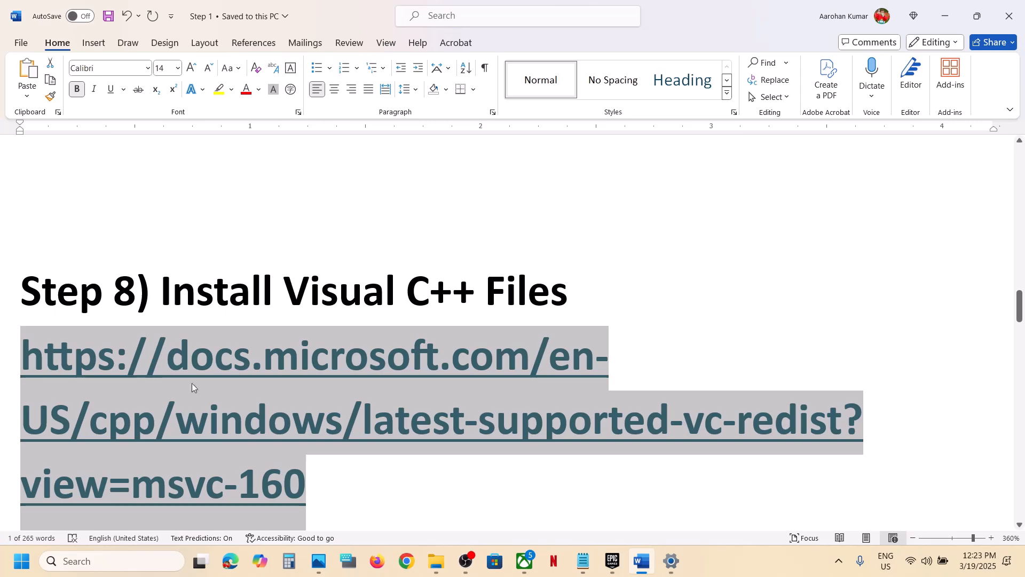
# Switch to Chrome and open the copied Visual C++ redistributable link
pyautogui.click(407, 560)
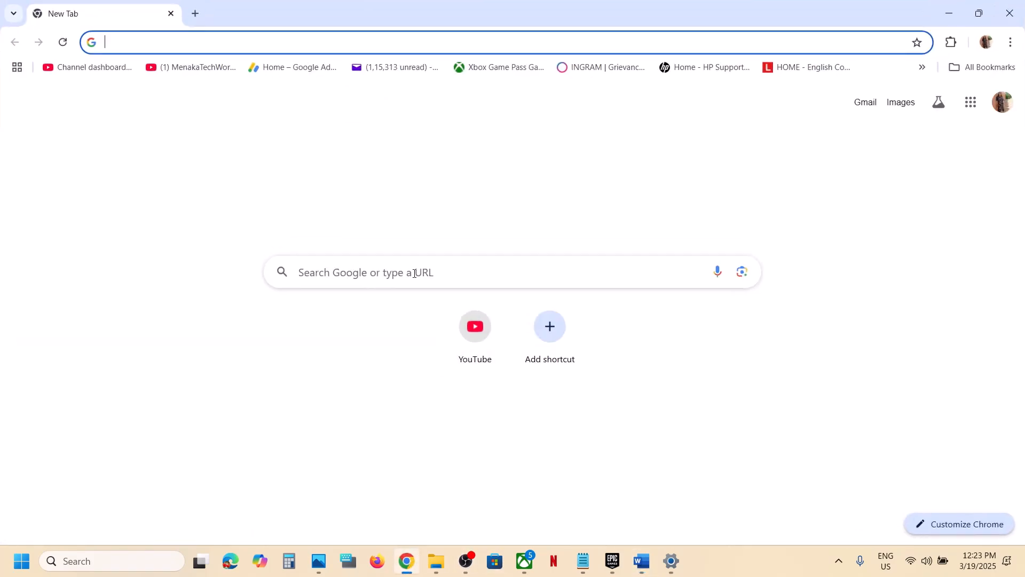
pyautogui.hotkey('ctrl', 'v')
pyautogui.press('Return')
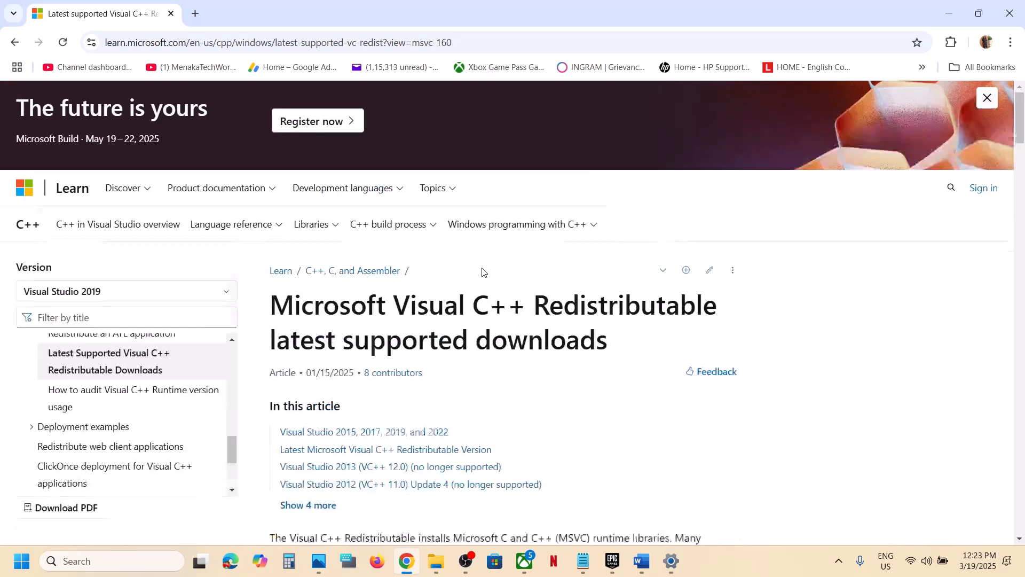
# Download the latest X86 and X64 Visual C++ Redistributable packages from the Visual Studio 2015, 2017, 2019, and 2022 section
pyautogui.scroll(-8, 443, 303)
pyautogui.moveTo(406, 331); pyautogui.dragTo(669, 327)
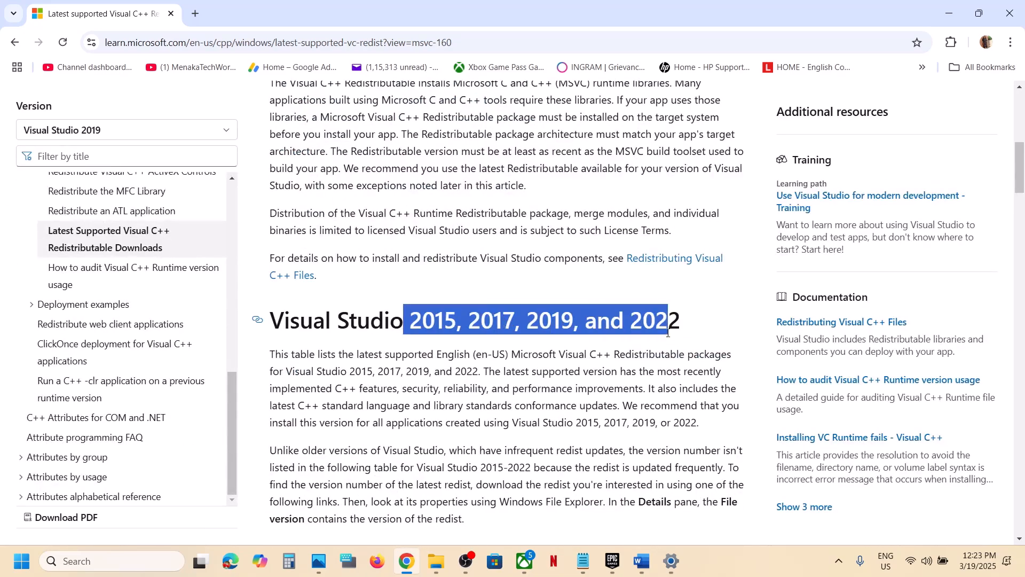
pyautogui.scroll(-9, 247, 333)
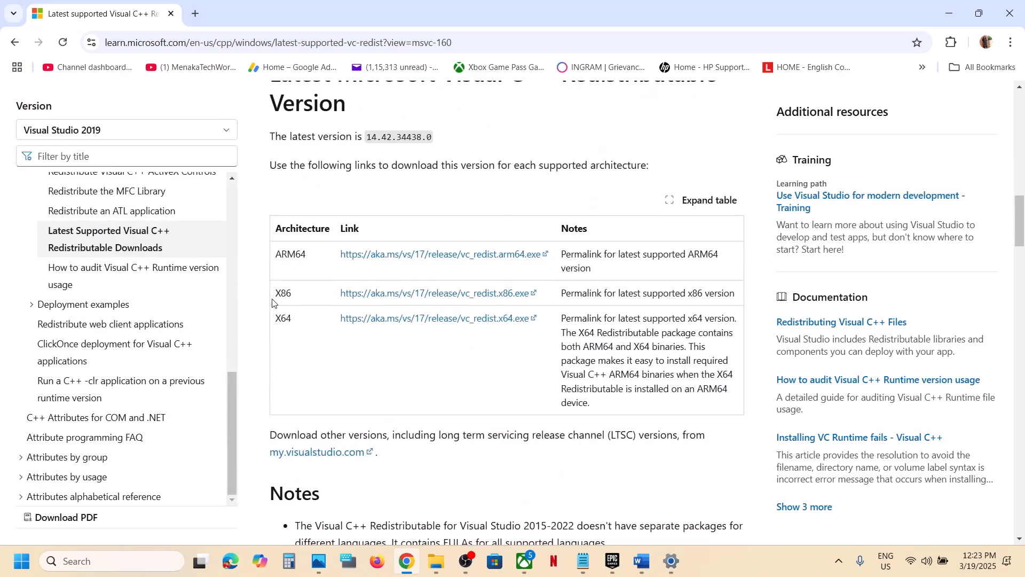
pyautogui.doubleClick(289, 292)
pyautogui.doubleClick(289, 317)
pyautogui.moveTo(284, 294); pyautogui.dragTo(499, 295)
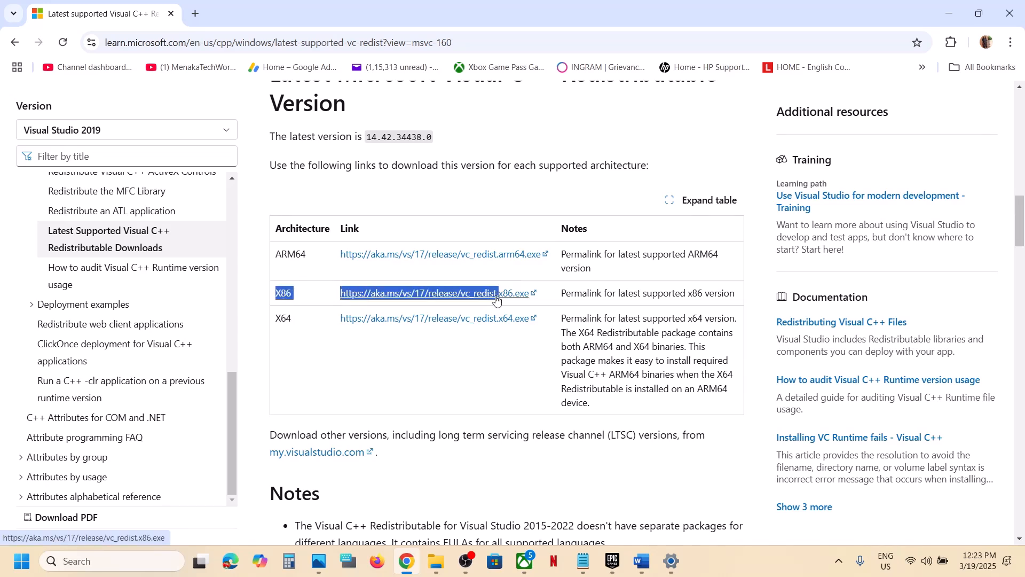
pyautogui.click(497, 299)
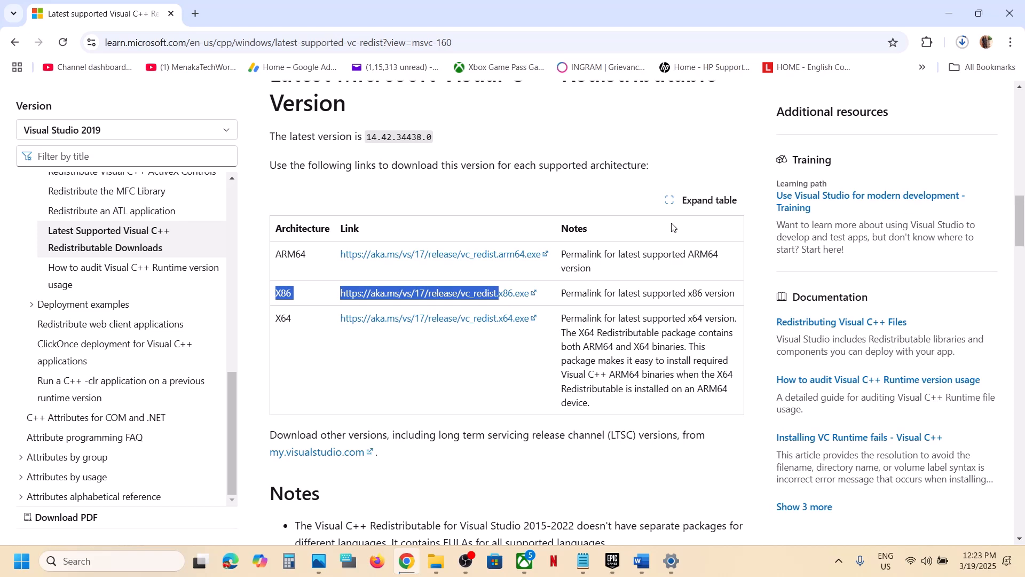
pyautogui.click(499, 323)
# Run the downloaded VC_redist.x64 installer and repair the x64 redistributable
pyautogui.click(963, 43)
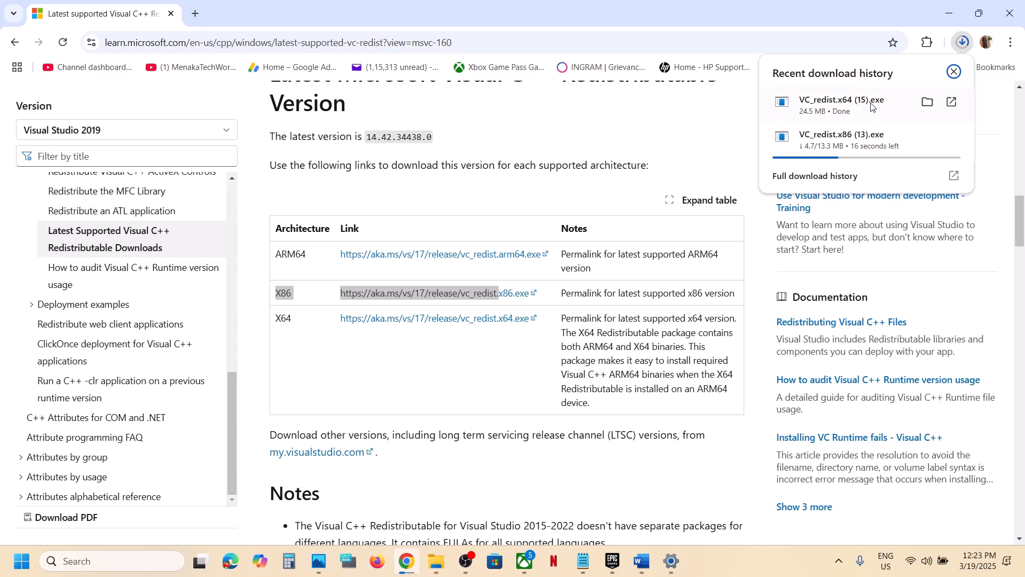
pyautogui.click(854, 109)
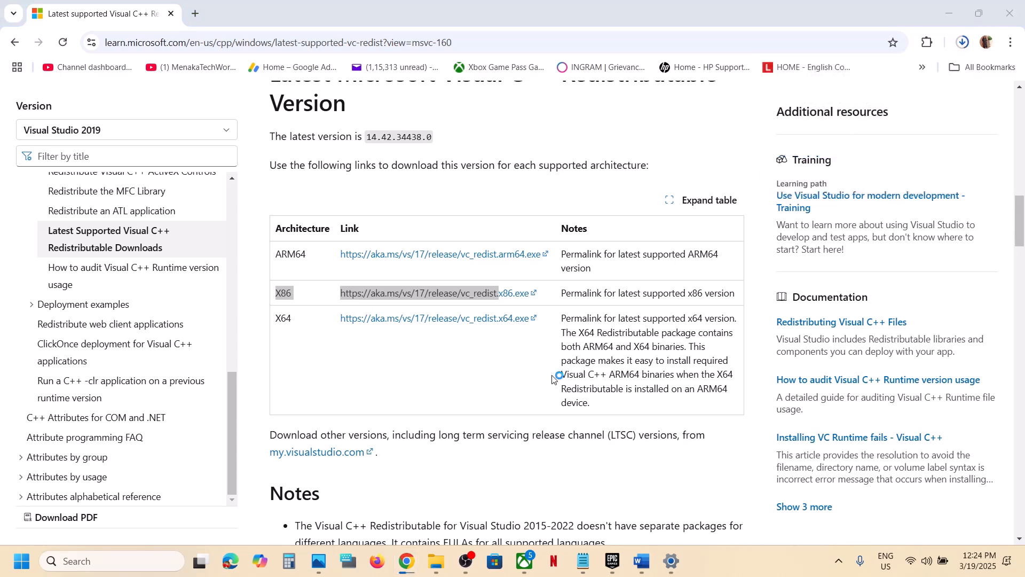
pyautogui.click(535, 353)
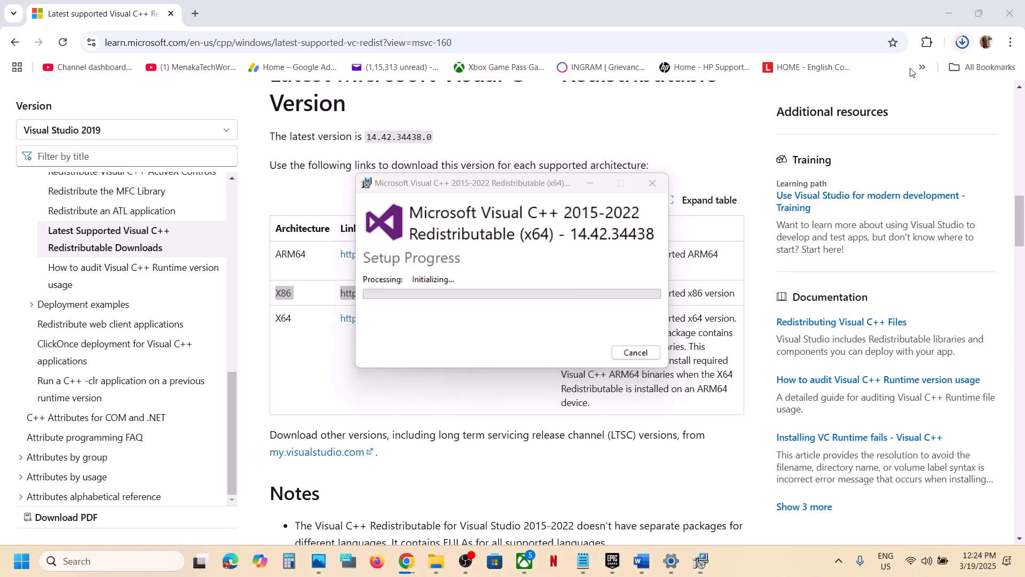
# Run the downloaded VC_redist.x86 installer and repair the x86 redistributable
pyautogui.click(962, 42)
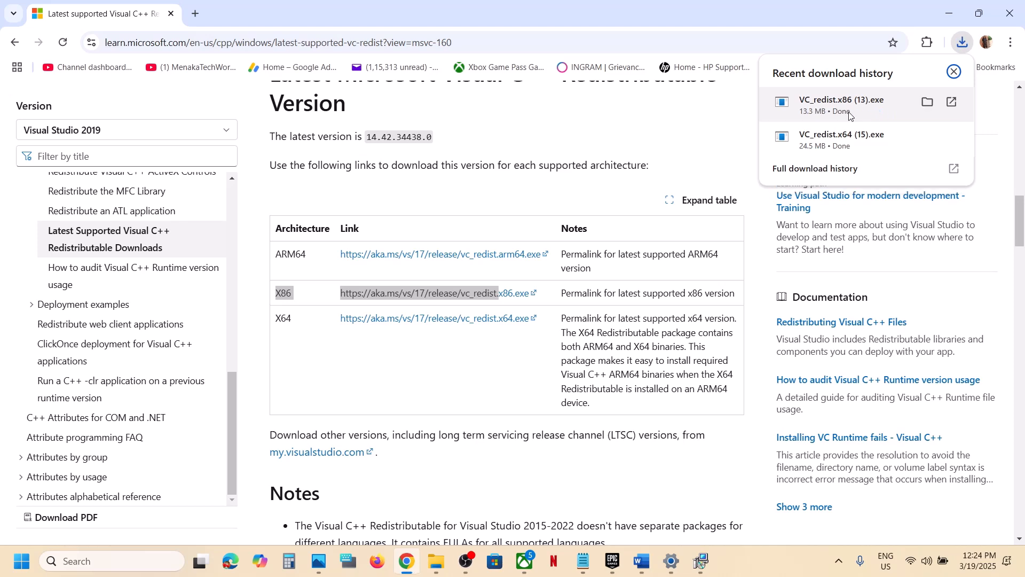
pyautogui.click(845, 116)
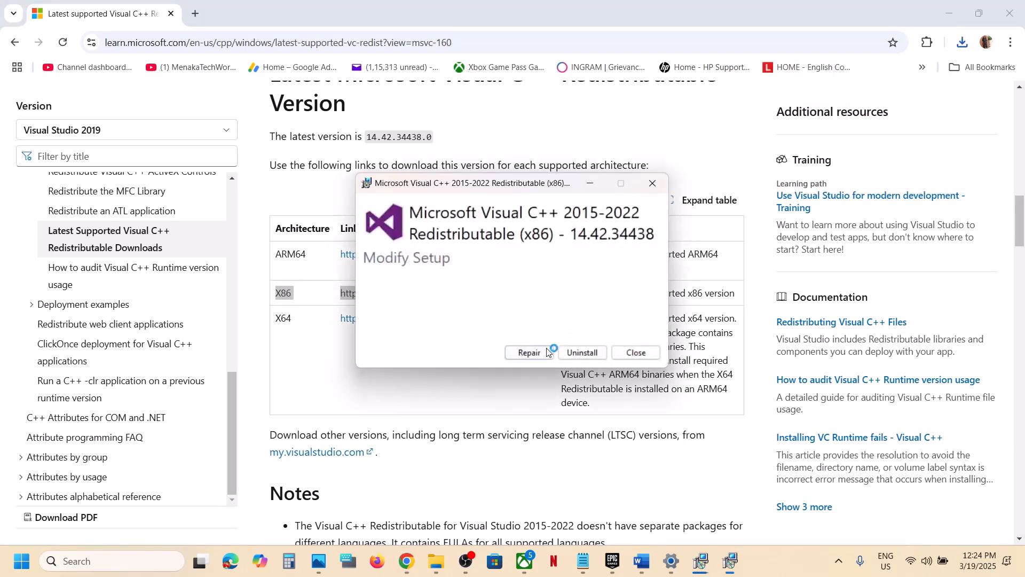
pyautogui.click(534, 354)
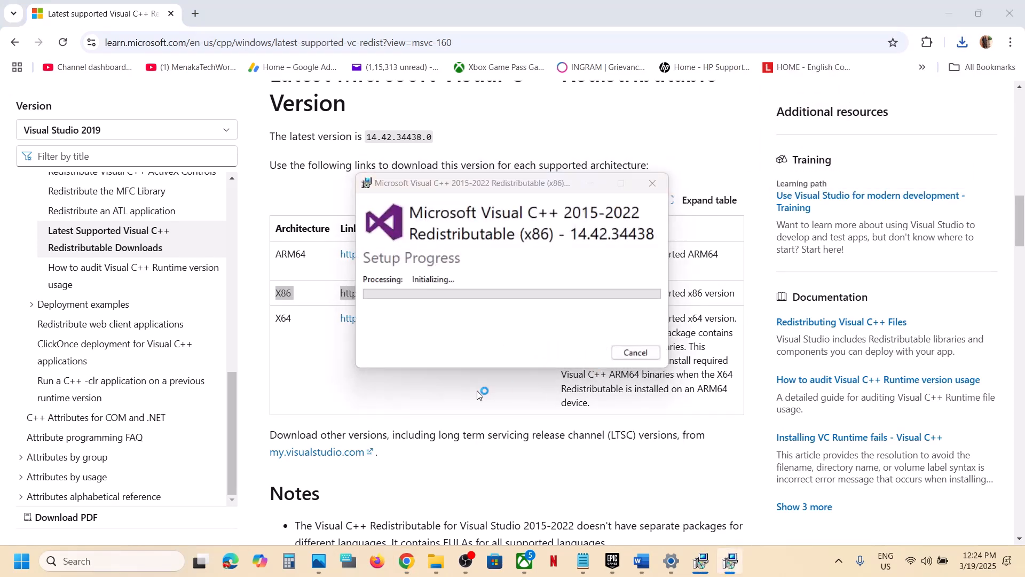
# Bring the x64 setup window forward and arrange the x64 and x86 setup windows side by side
pyautogui.click(701, 561)
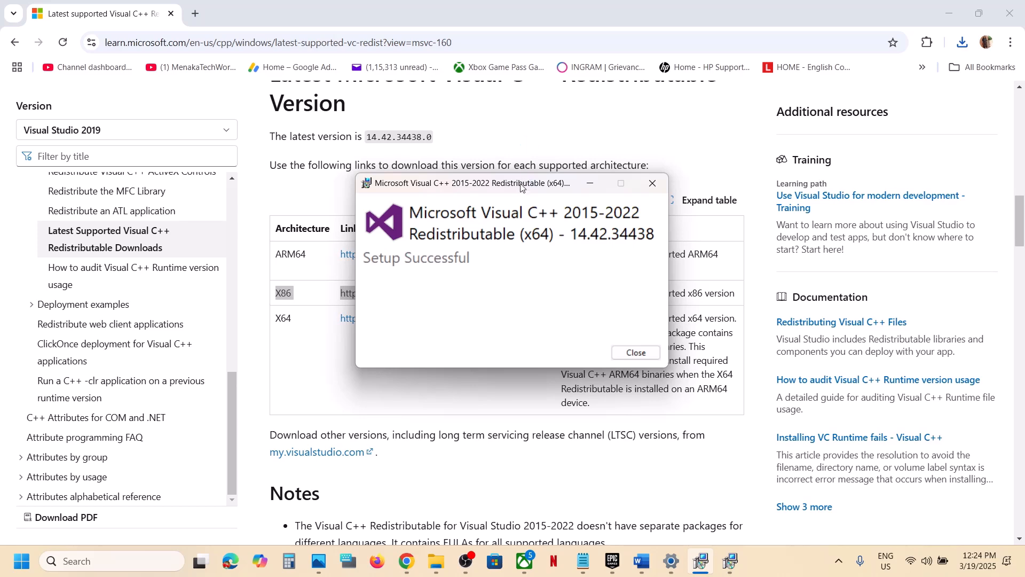
pyautogui.moveTo(521, 186); pyautogui.dragTo(387, 204)
pyautogui.moveTo(539, 184); pyautogui.dragTo(732, 210)
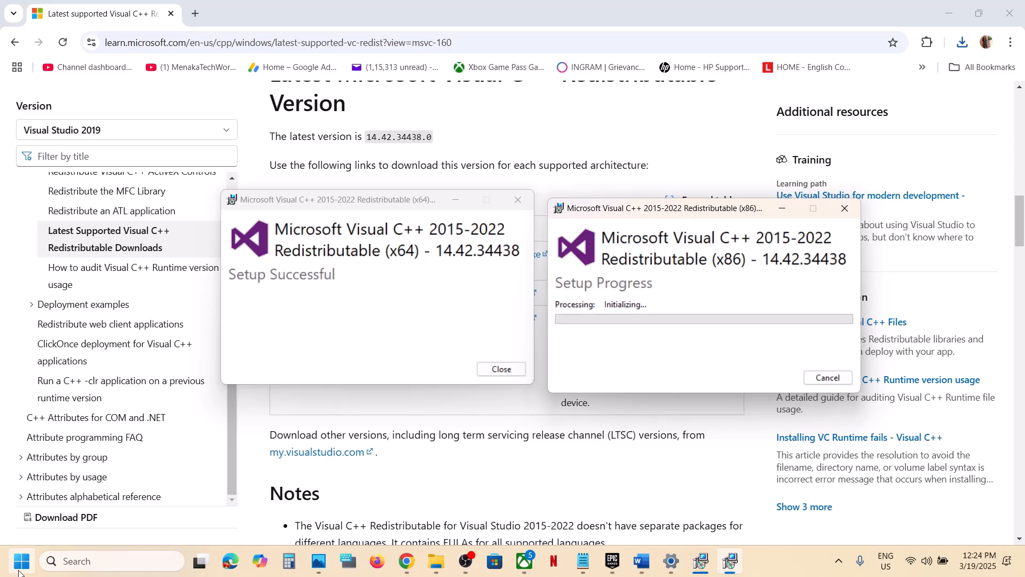
pyautogui.press('super')
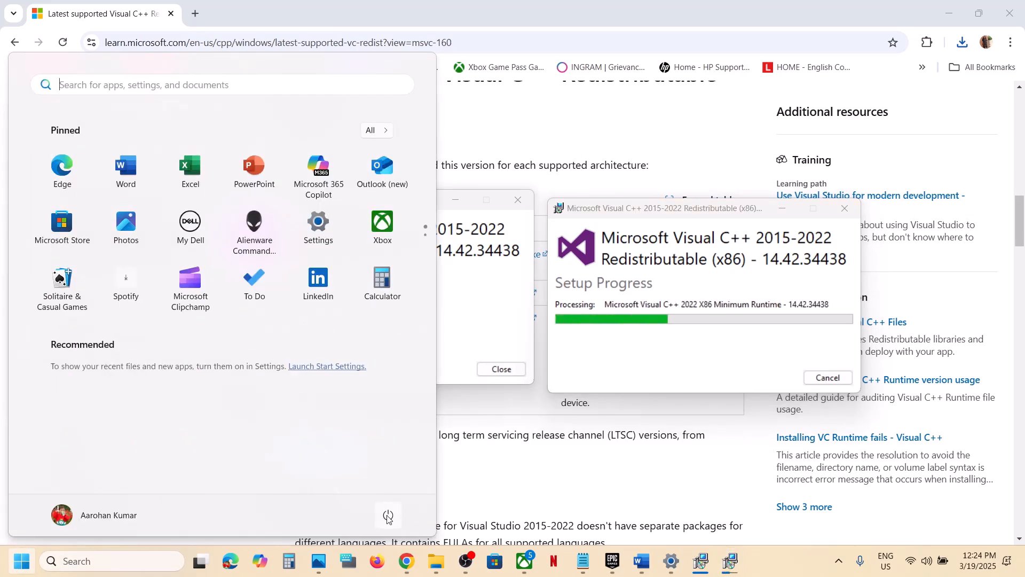
pyautogui.click(388, 516)
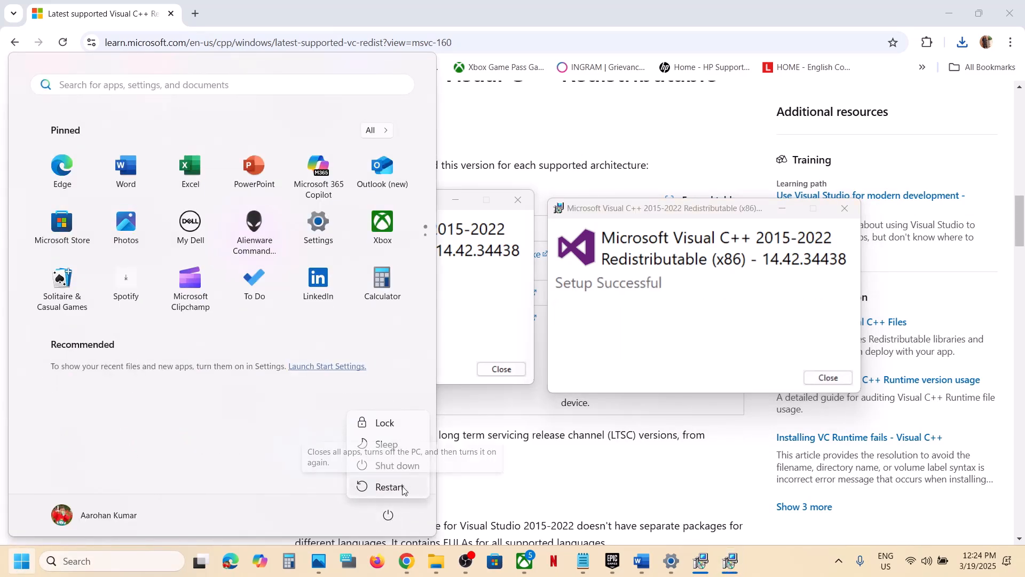
pyautogui.click(678, 449)
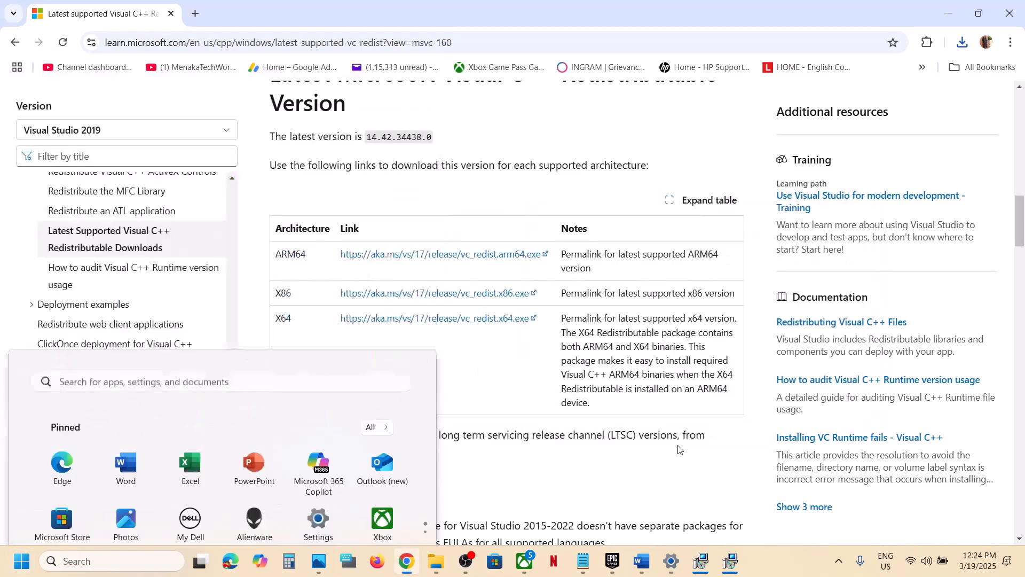
# Switch to the Word troubleshooting document and highlight the Step 9 instructions on unplugging external devices and closing lighting software and third-party services
pyautogui.click(612, 562)
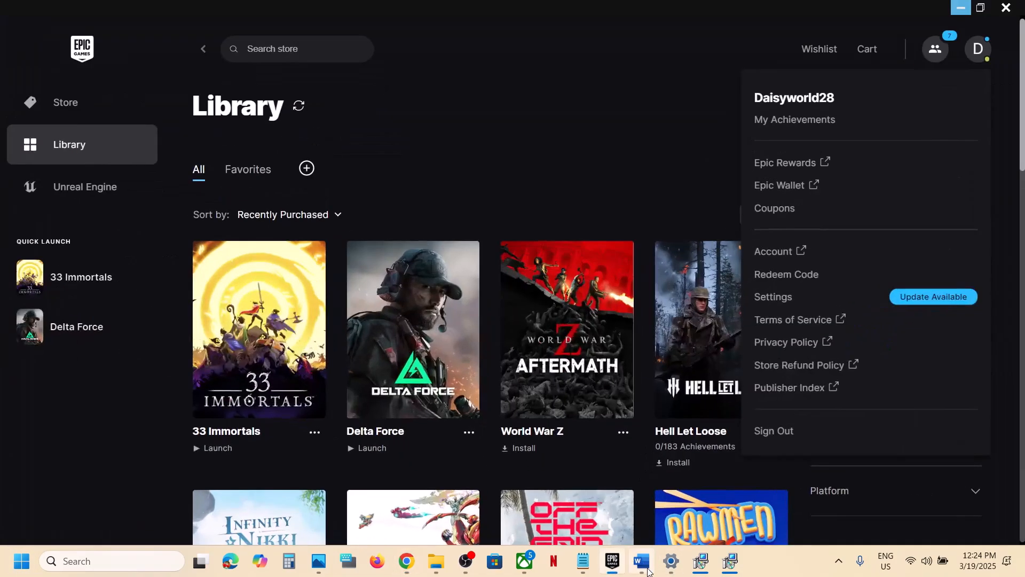
pyautogui.click(646, 568)
pyautogui.scroll(-5, 421, 383)
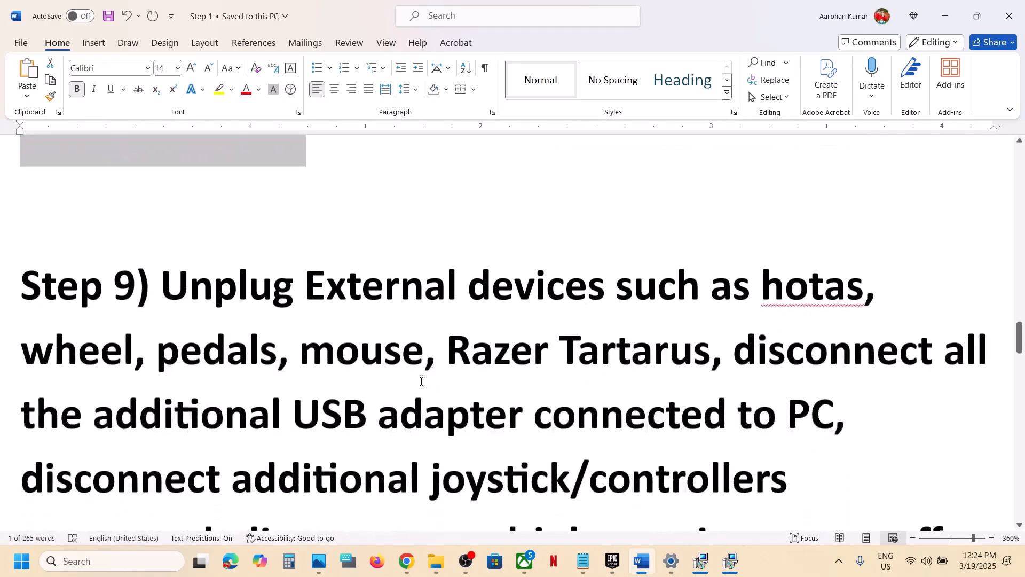
pyautogui.moveTo(163, 279); pyautogui.dragTo(711, 352)
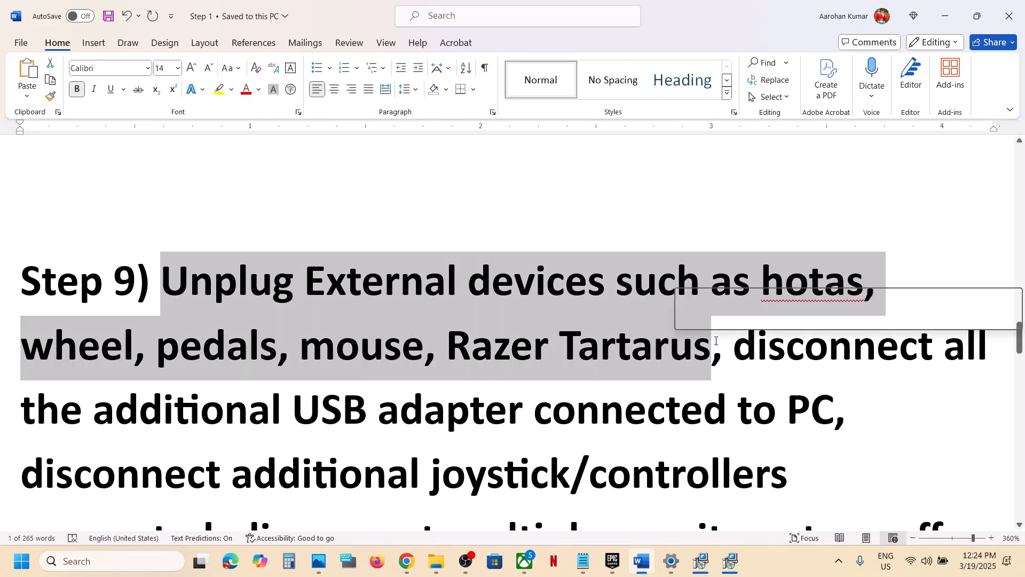
pyautogui.scroll(-2, 715, 358)
pyautogui.moveTo(260, 268); pyautogui.dragTo(833, 263)
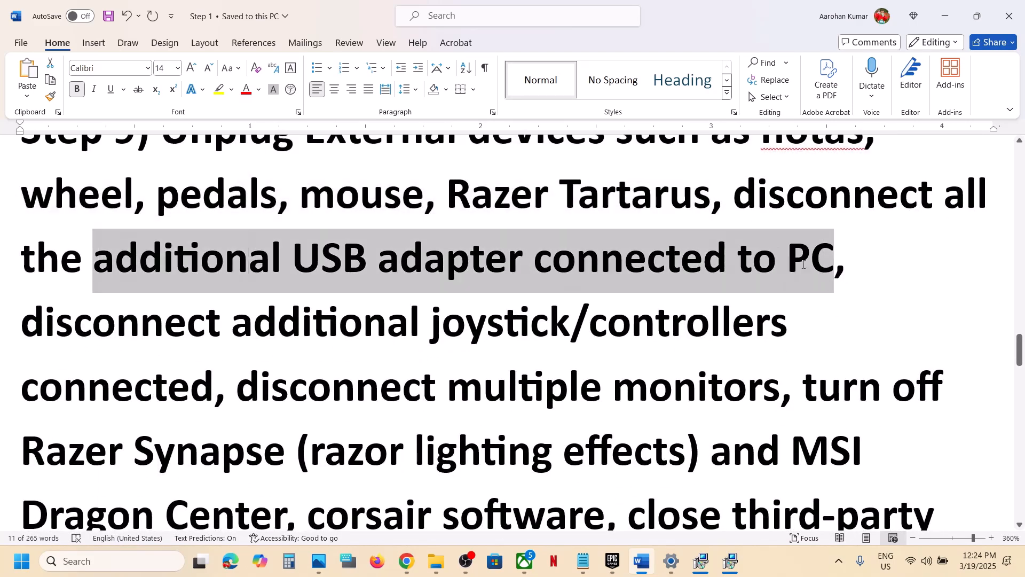
pyautogui.scroll(-1, 264, 302)
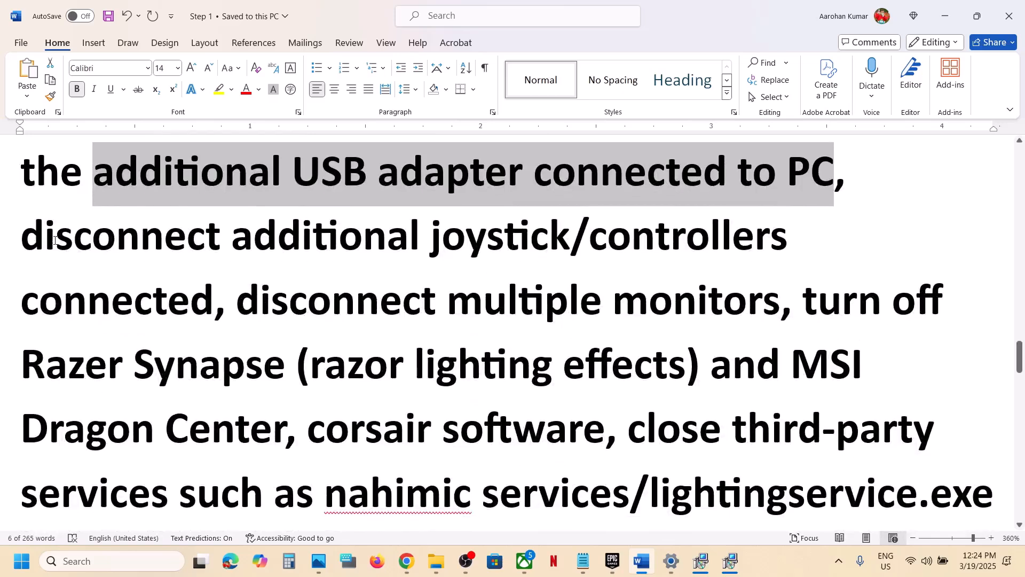
pyautogui.moveTo(58, 236); pyautogui.dragTo(214, 296)
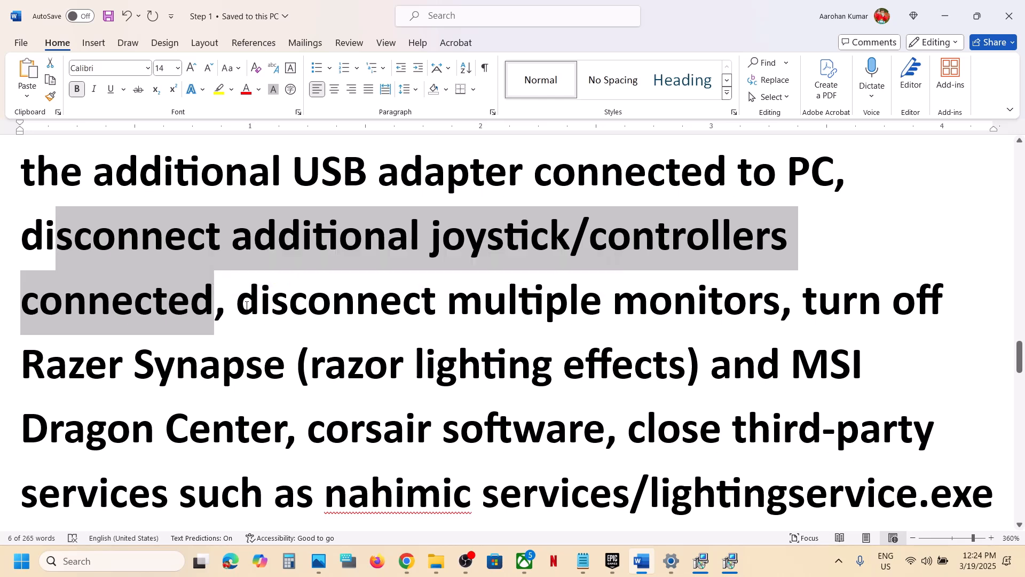
pyautogui.moveTo(238, 299); pyautogui.dragTo(662, 287)
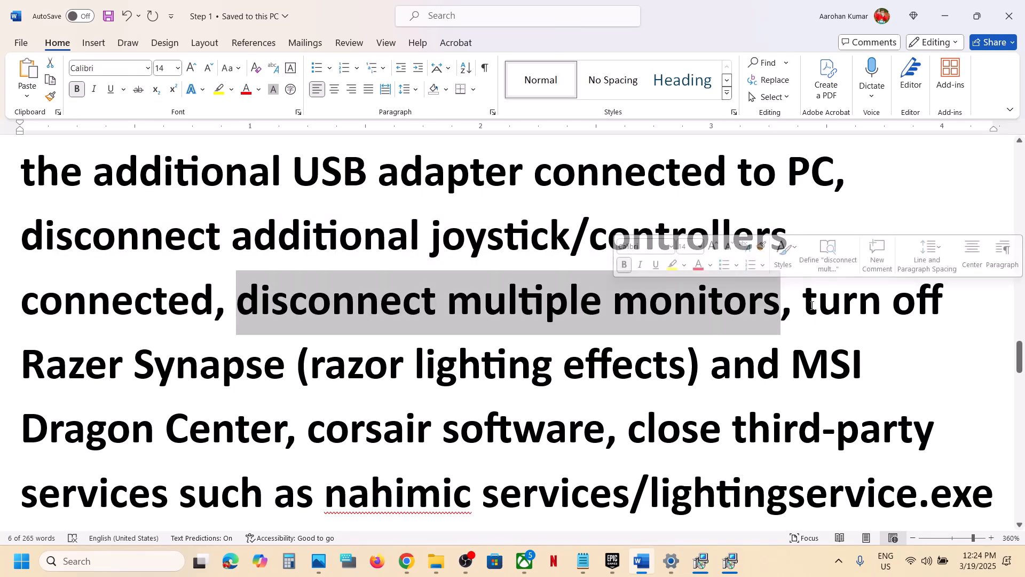
pyautogui.moveTo(807, 304); pyautogui.dragTo(919, 494)
pyautogui.scroll(-1, 521, 433)
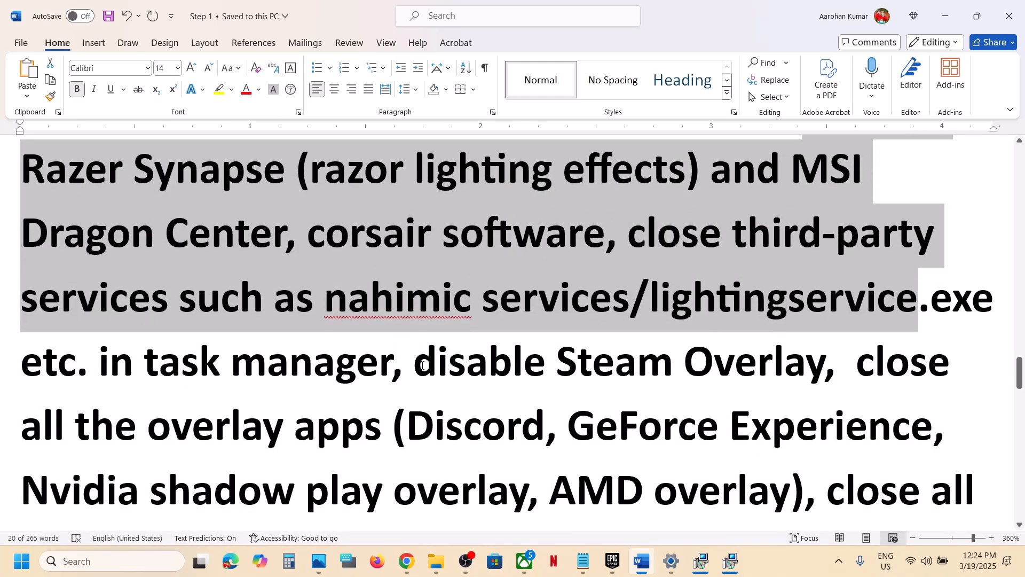
# Delete the word "Steam" from "disable Steam Overlay" in the Step 9 text
pyautogui.moveTo(423, 366); pyautogui.dragTo(825, 369)
pyautogui.doubleClick(614, 373)
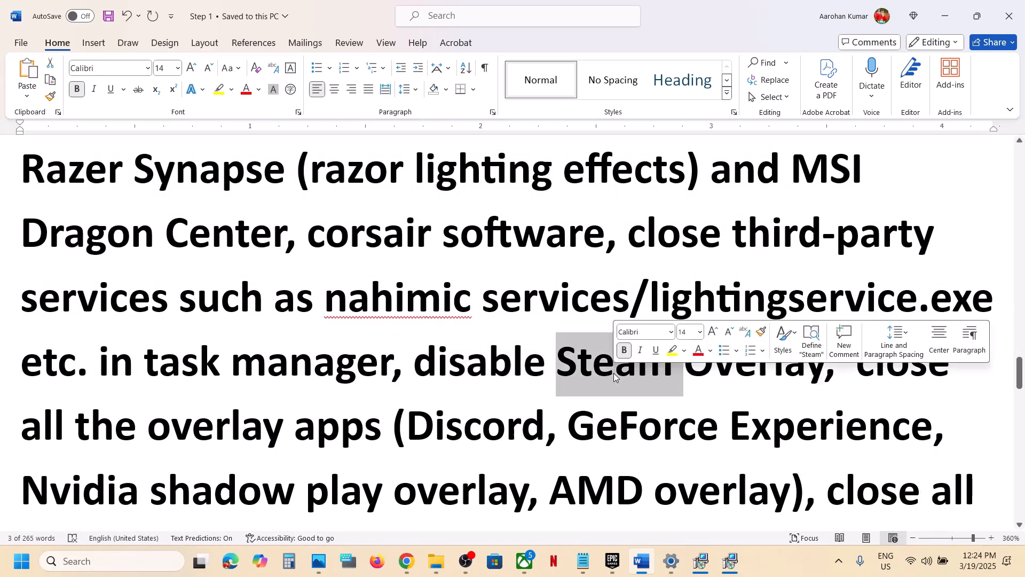
pyautogui.press('Delete')
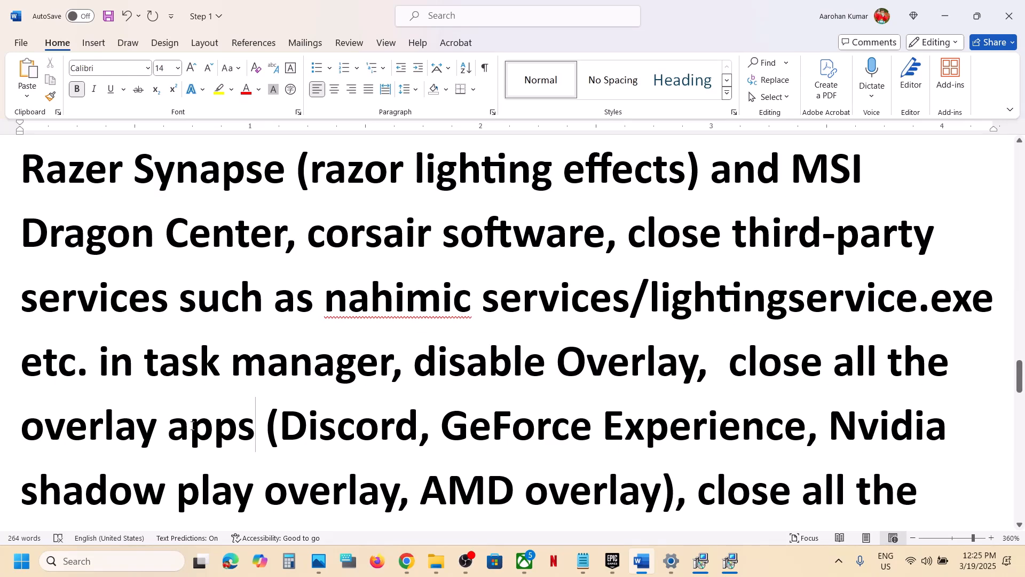
# Highlight GeForce Experience in the Step 9 overlay apps list, and open the NVIDIA app and minimize it
pyautogui.moveTo(192, 426); pyautogui.dragTo(24, 427)
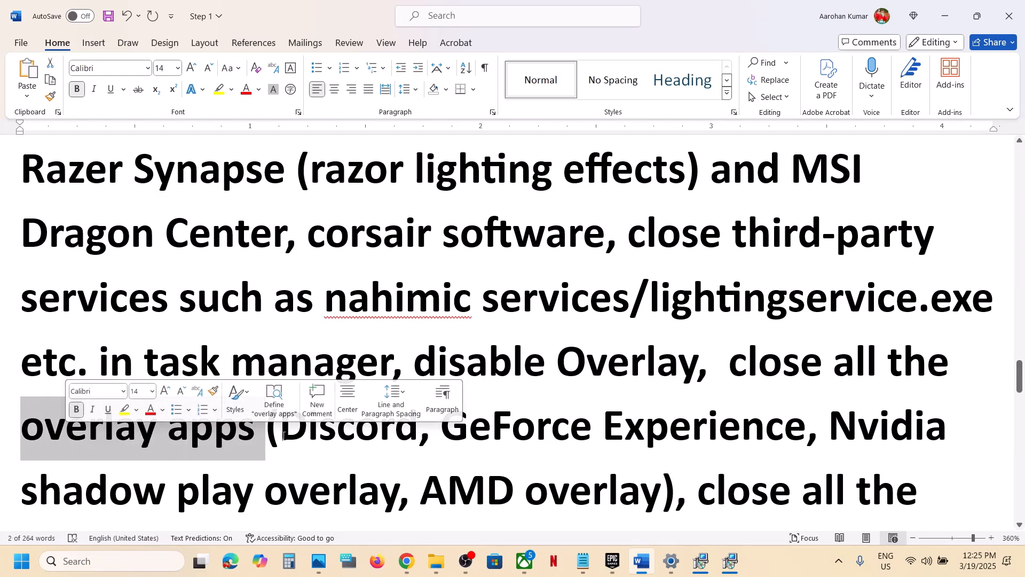
pyautogui.moveTo(283, 435); pyautogui.dragTo(653, 448)
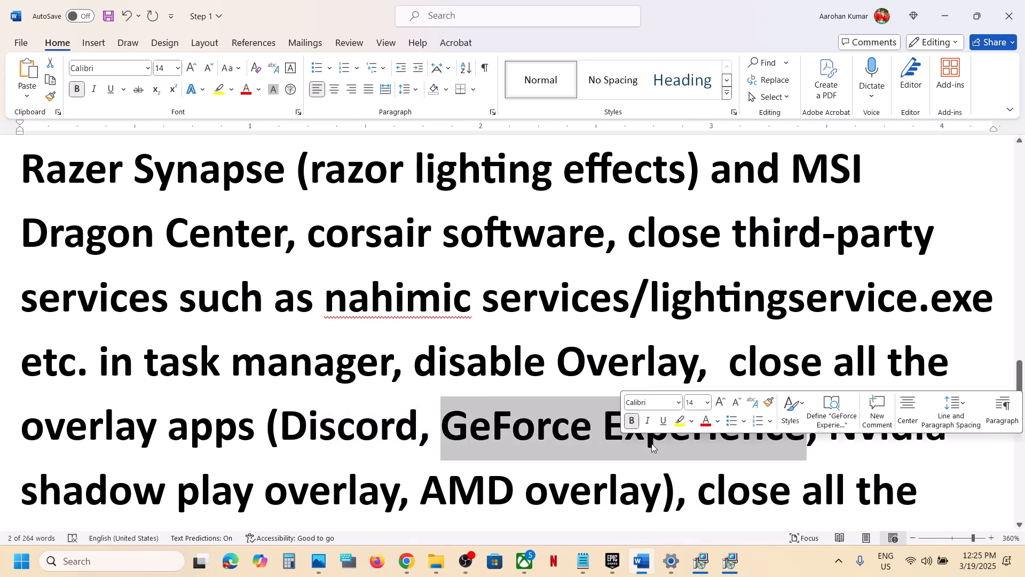
pyautogui.click(143, 560)
pyautogui.write('v')
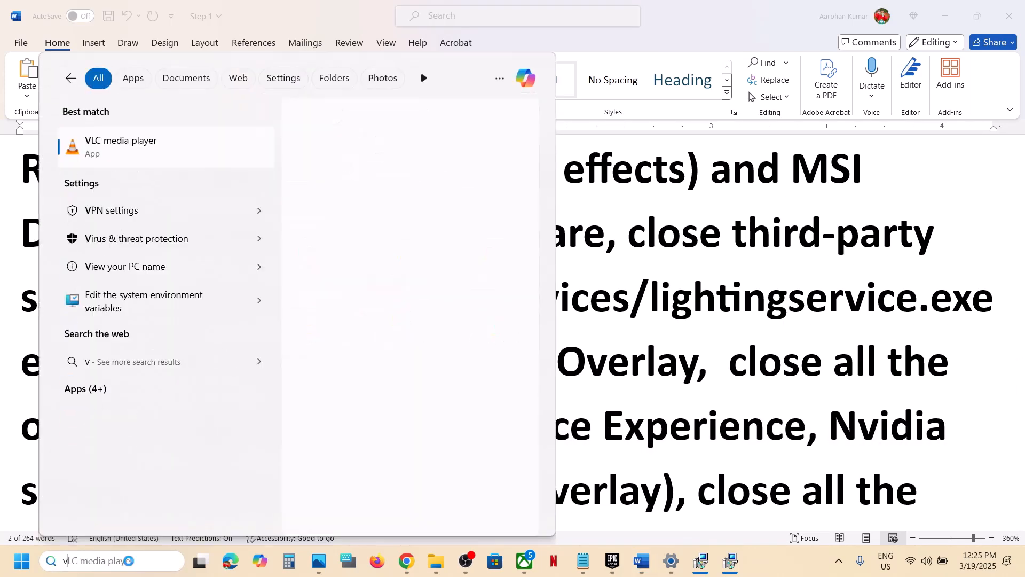
pyautogui.write('i')
pyautogui.press('BackSpace')
pyautogui.press('BackSpace')
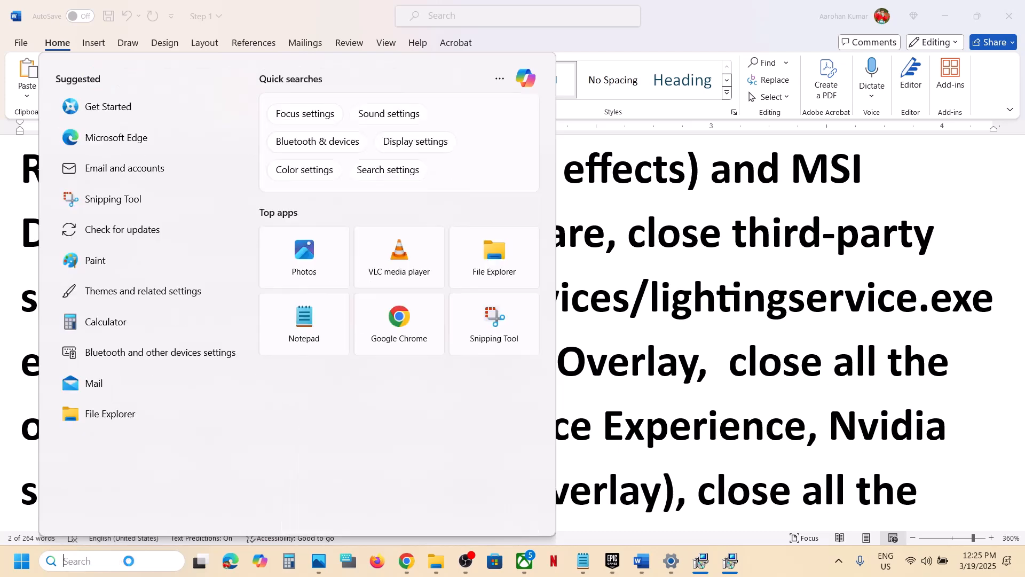
pyautogui.write('nvi')
pyautogui.press('Return')
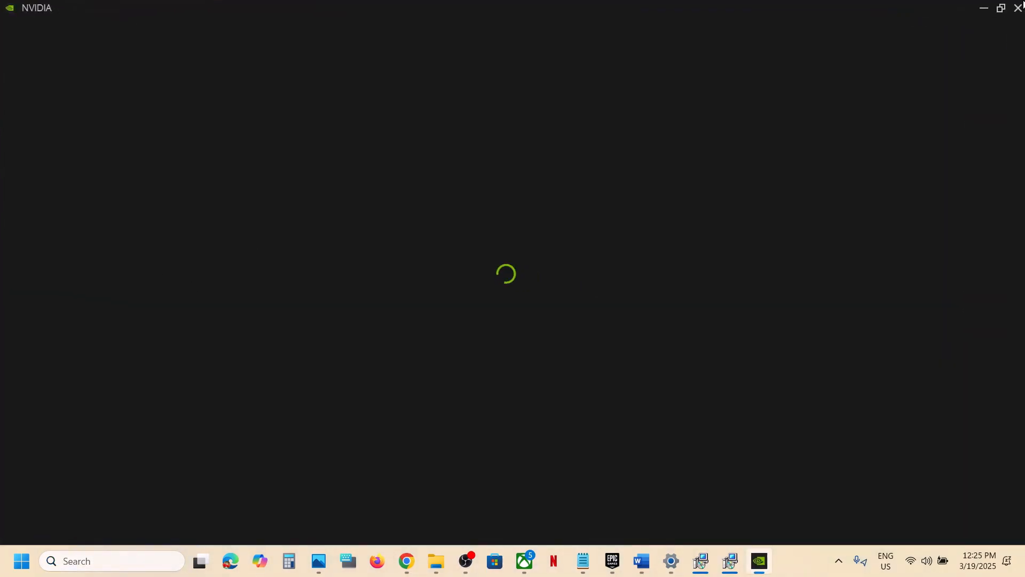
pyautogui.click(984, 9)
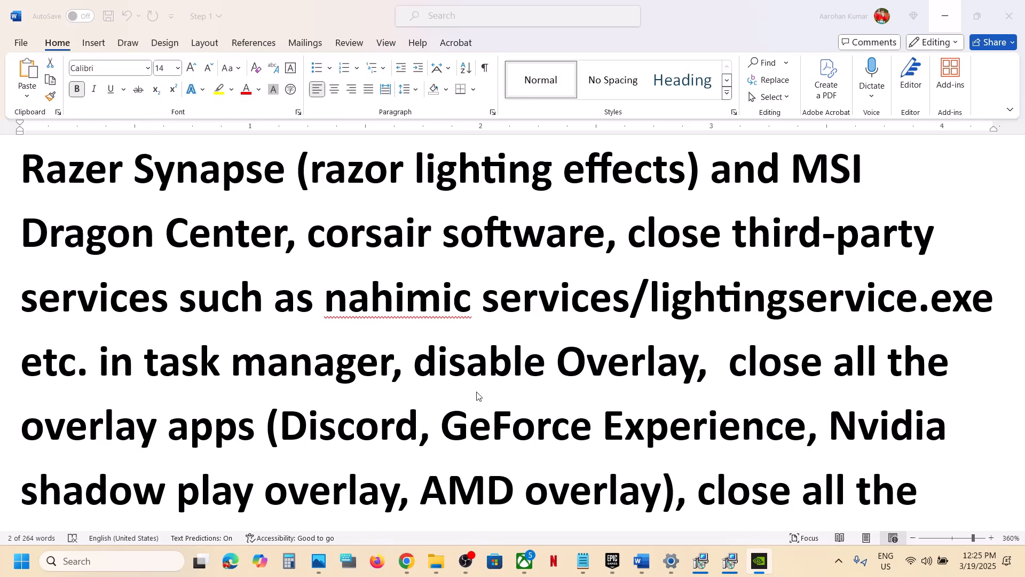
# Highlight the remaining Step 9 advice on closing overlay and overclocking apps and removing the undervolt
pyautogui.scroll(-2, 478, 393)
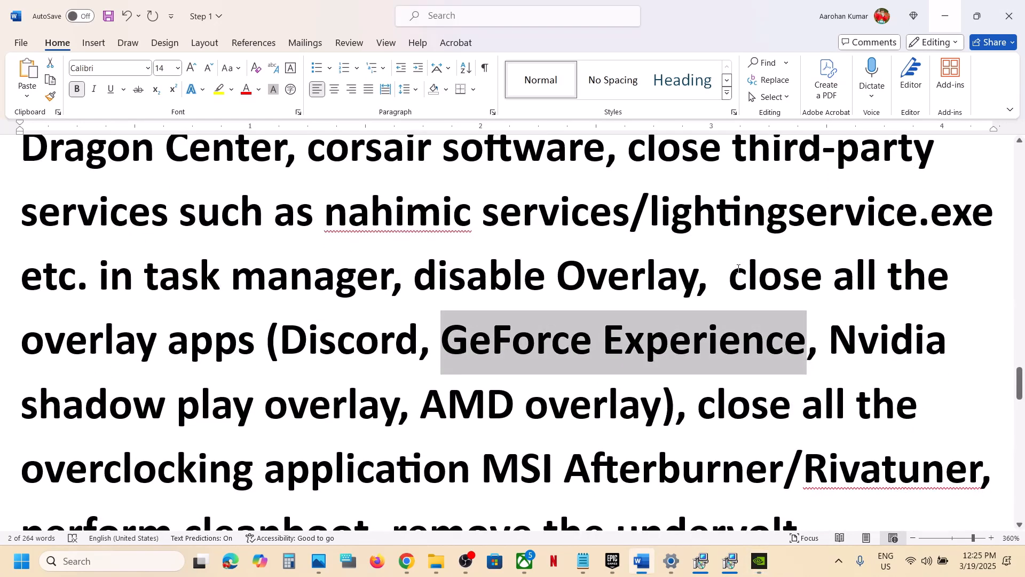
pyautogui.moveTo(733, 273); pyautogui.dragTo(256, 342)
pyautogui.scroll(-3, 259, 337)
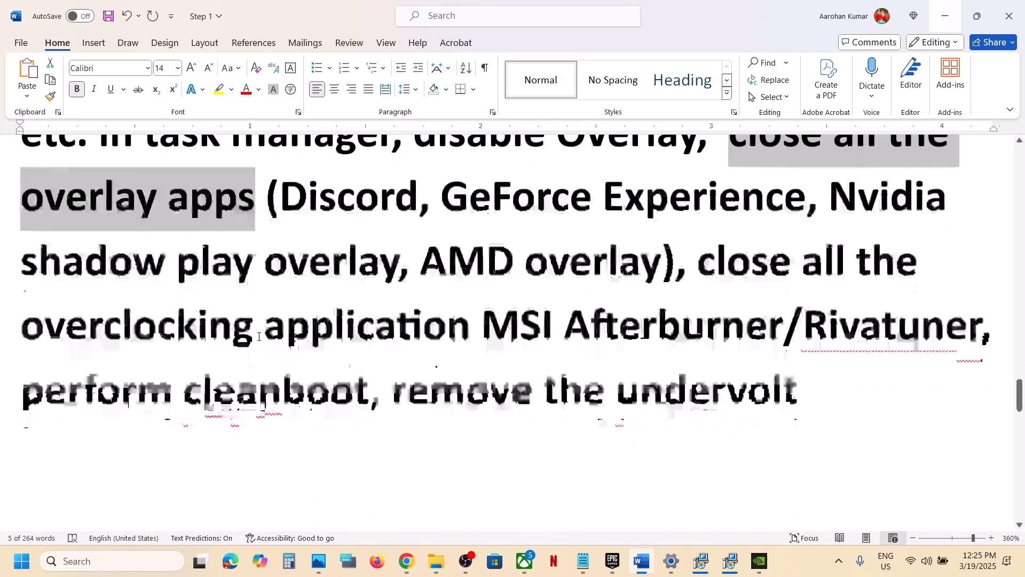
pyautogui.moveTo(701, 263); pyautogui.dragTo(964, 328)
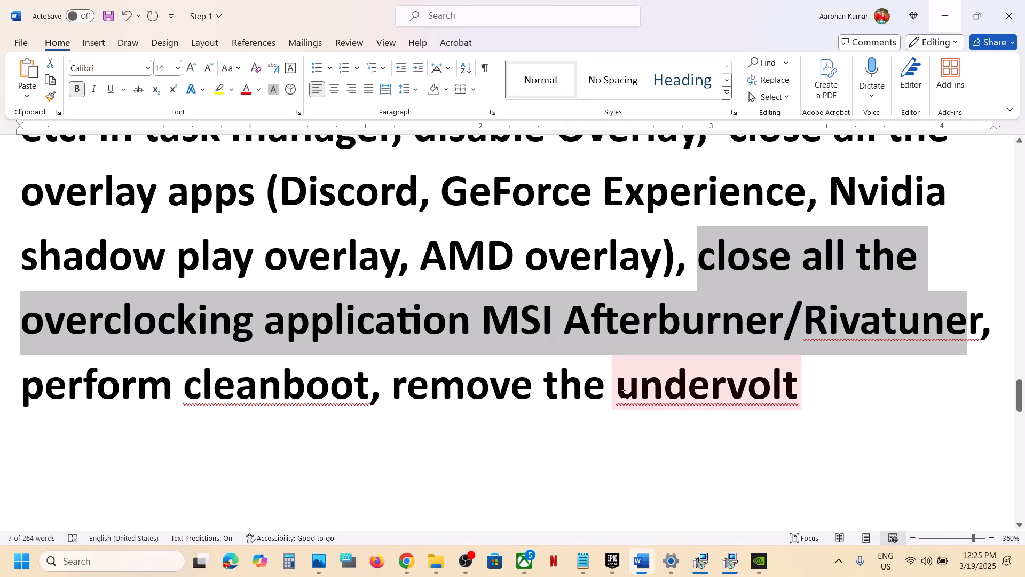
pyautogui.moveTo(502, 388); pyautogui.dragTo(695, 427)
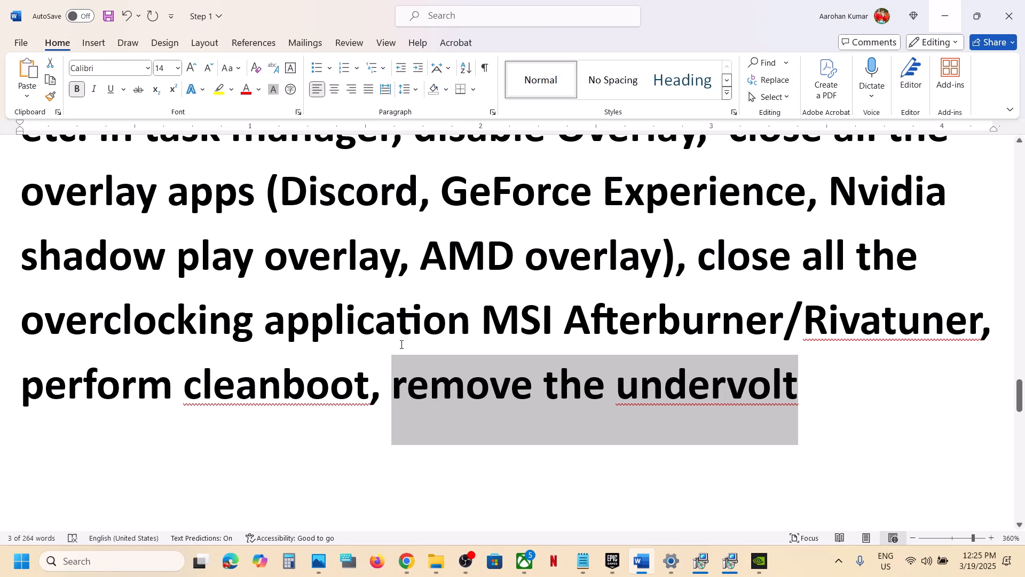
pyautogui.scroll(-5, 402, 344)
pyautogui.scroll(1, 366, 313)
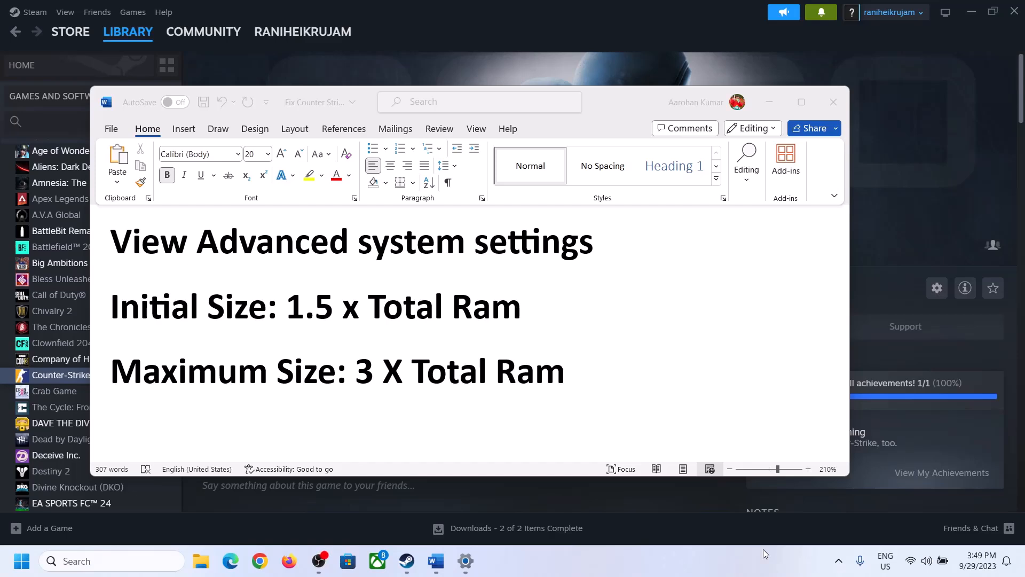
# Copy "View Advanced system settings" from the document and use it in Windows search to open System Properties
pyautogui.click(176, 249)
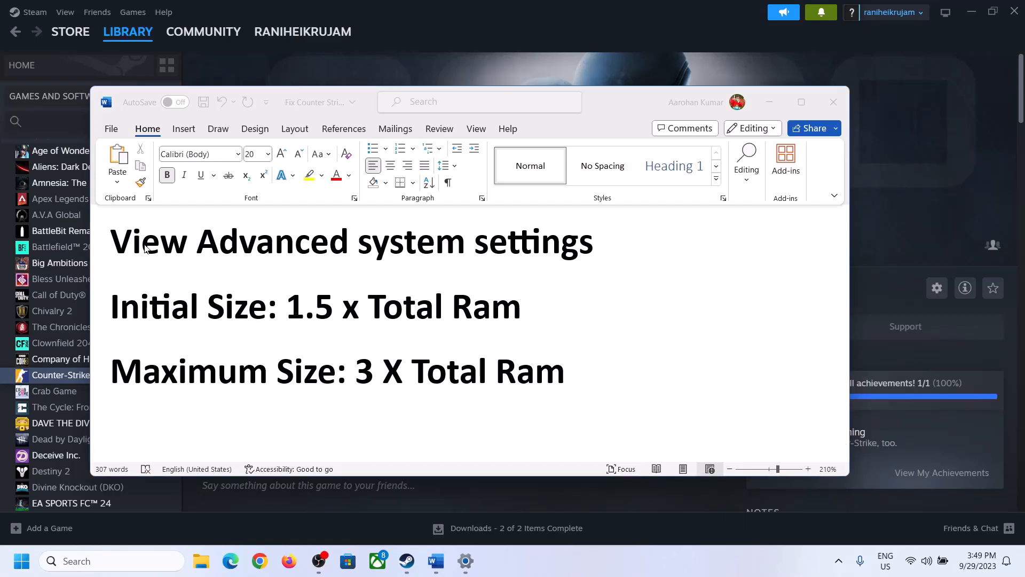
pyautogui.moveTo(120, 242); pyautogui.dragTo(559, 260)
pyautogui.hotkey('ctrl', 'c')
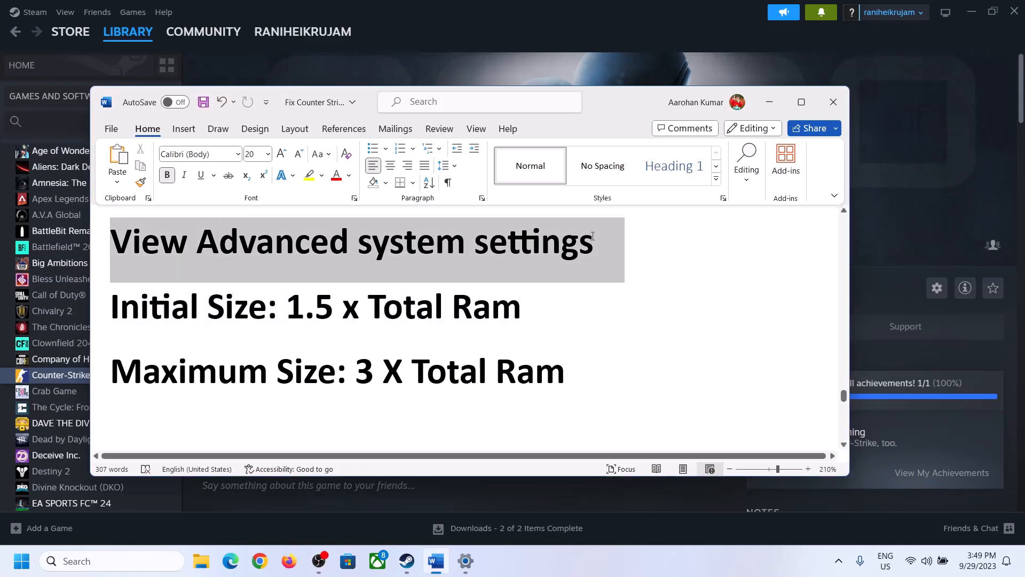
pyautogui.click(123, 561)
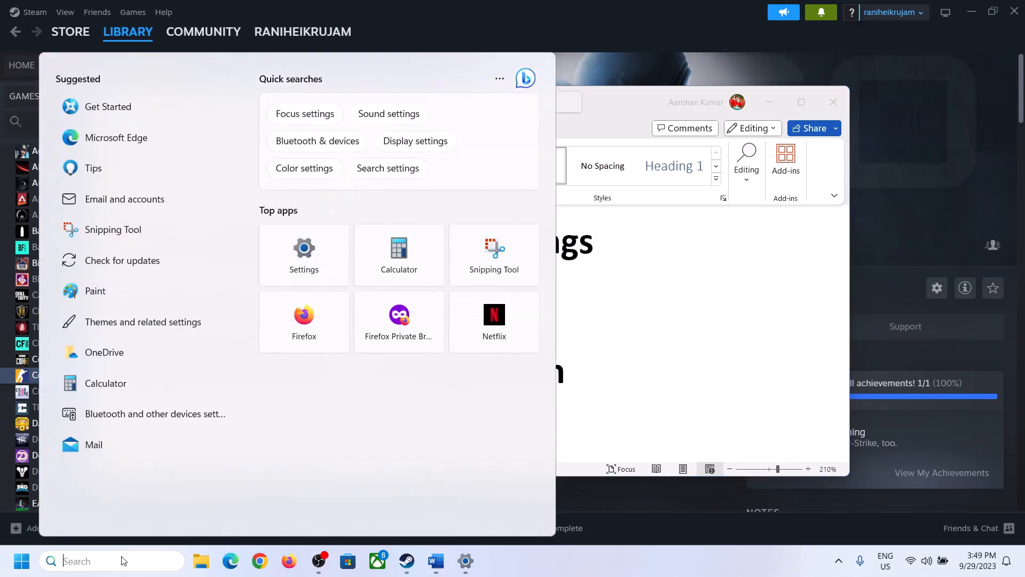
pyautogui.hotkey('ctrl', 'v')
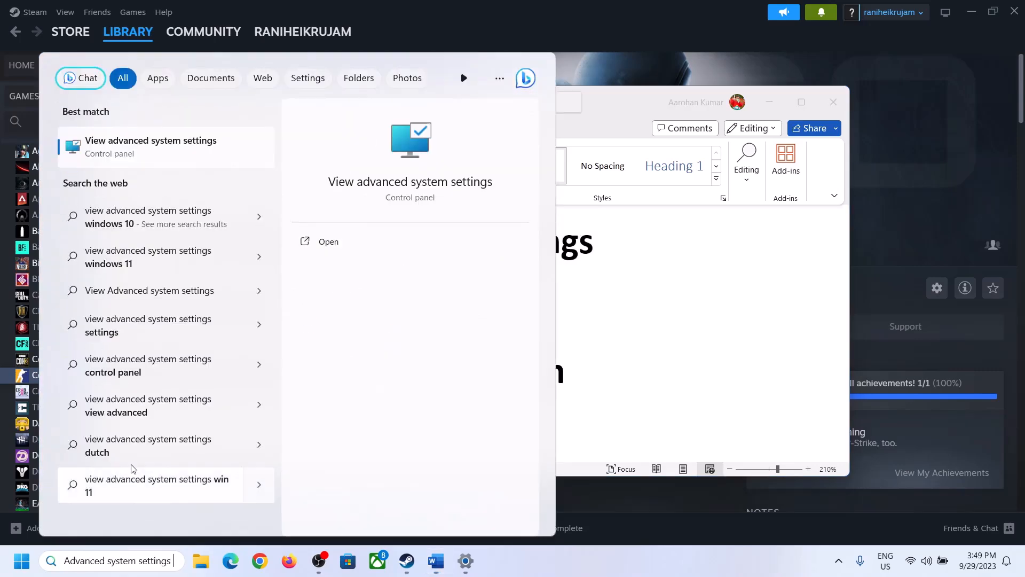
pyautogui.click(145, 156)
pyautogui.moveTo(207, 105); pyautogui.dragTo(458, 185)
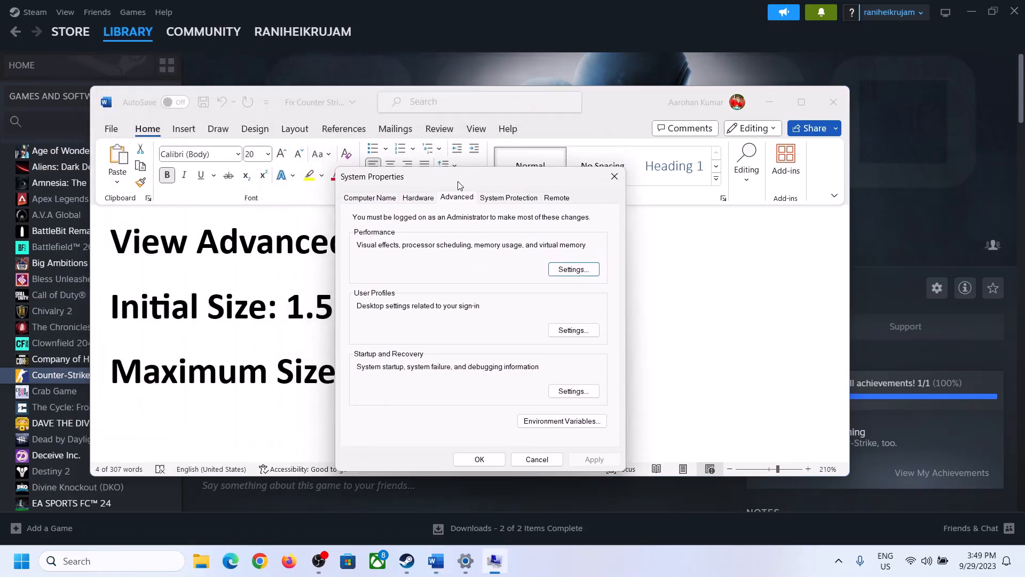
# In the Virtual Memory settings, turn off automatic paging file management and choose a custom size for drive C
pyautogui.click(573, 270)
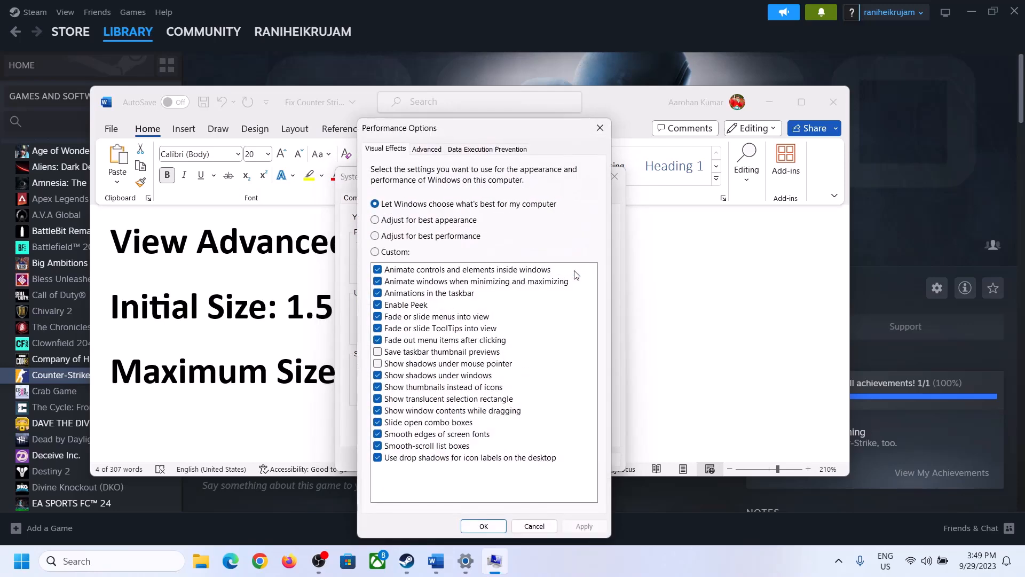
pyautogui.click(431, 151)
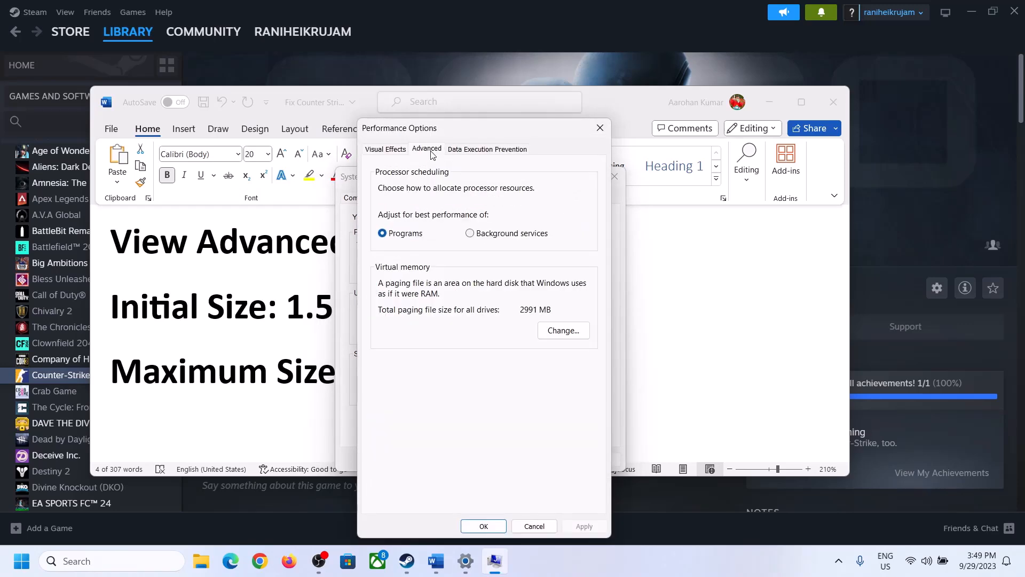
pyautogui.click(561, 331)
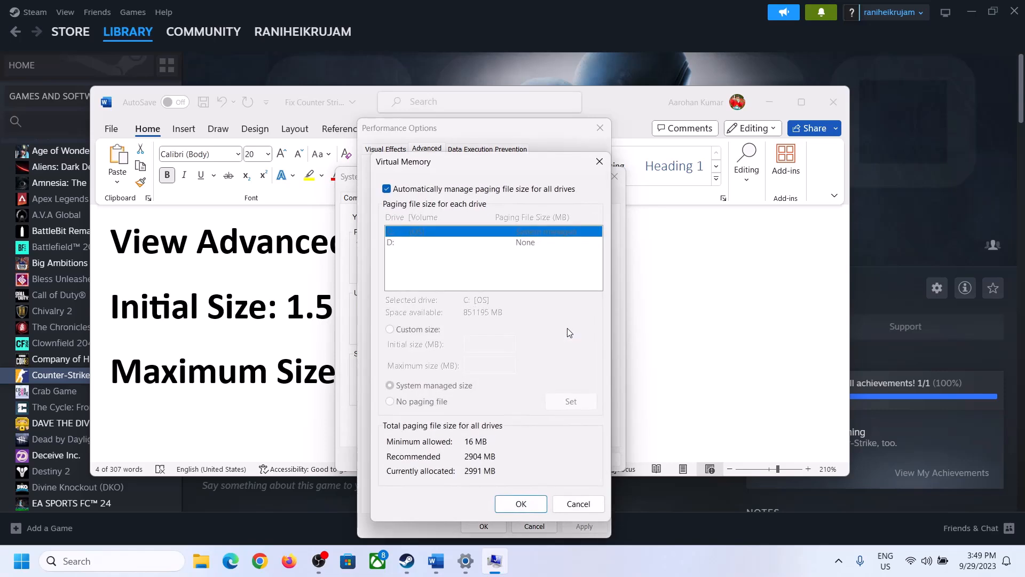
pyautogui.click(386, 191)
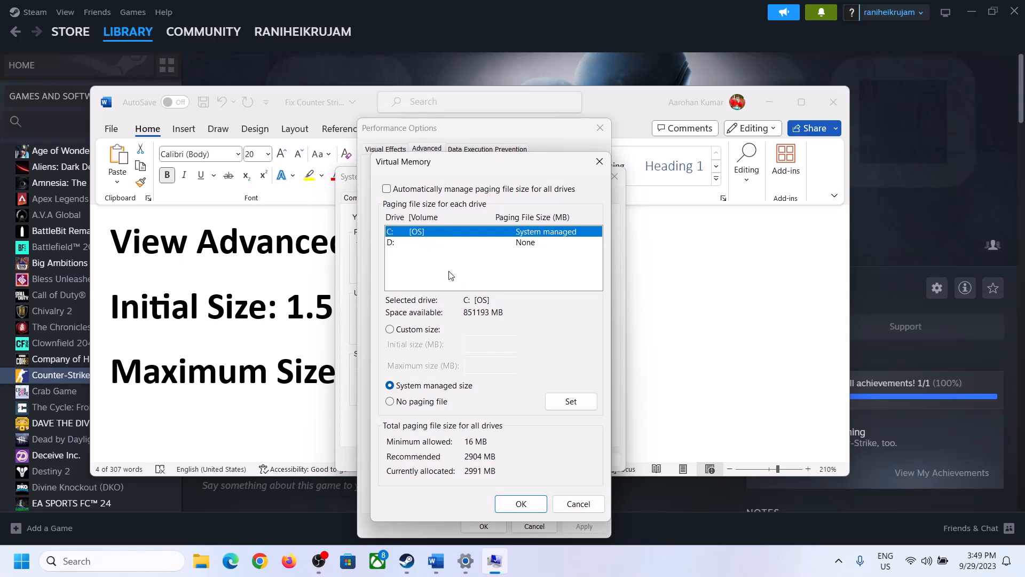
pyautogui.click(390, 331)
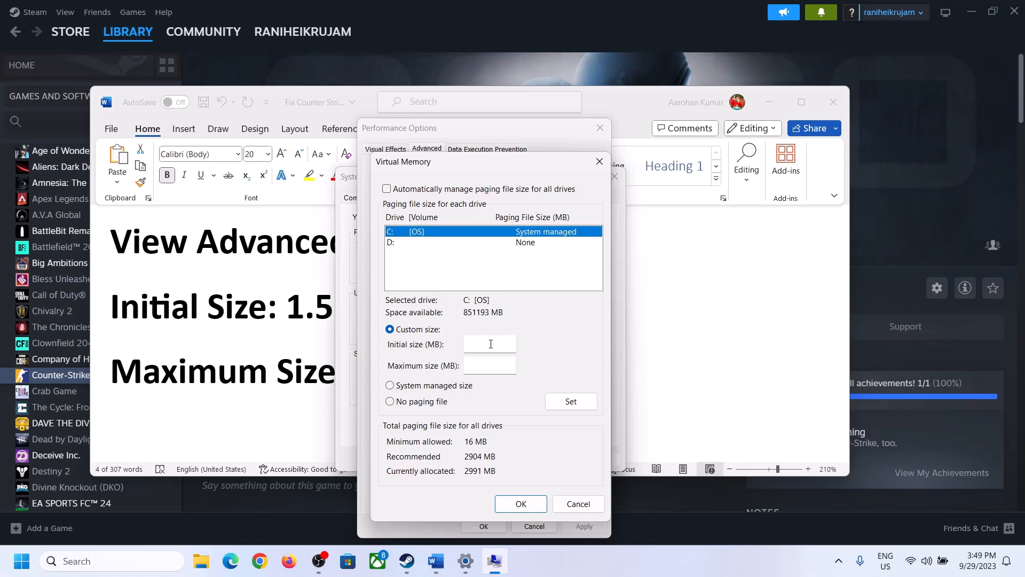
# Highlight the 1.5 x Total Ram initial size formula in the document and the installed RAM amount on the Settings System About page
pyautogui.click(283, 321)
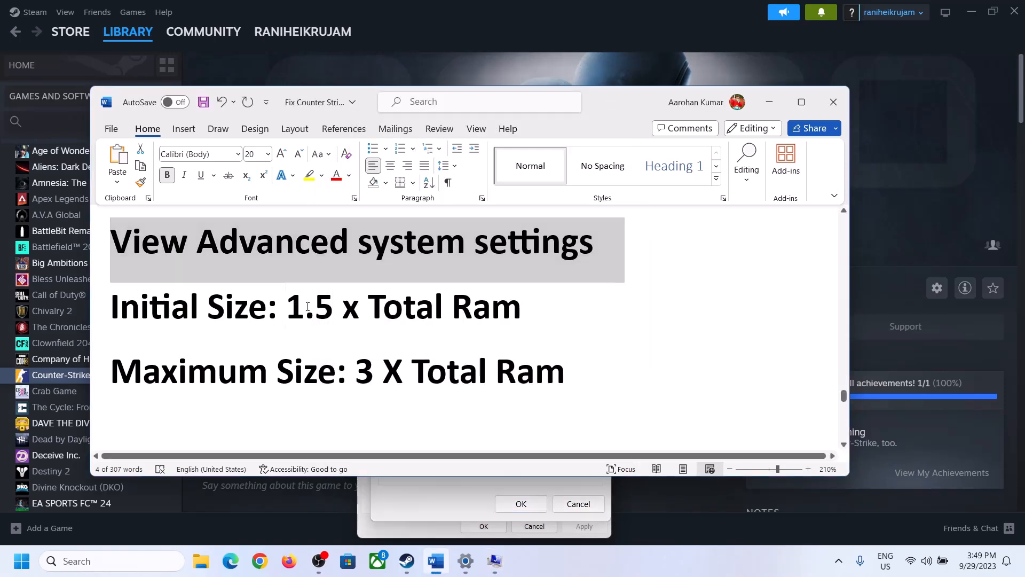
pyautogui.moveTo(287, 309); pyautogui.dragTo(475, 315)
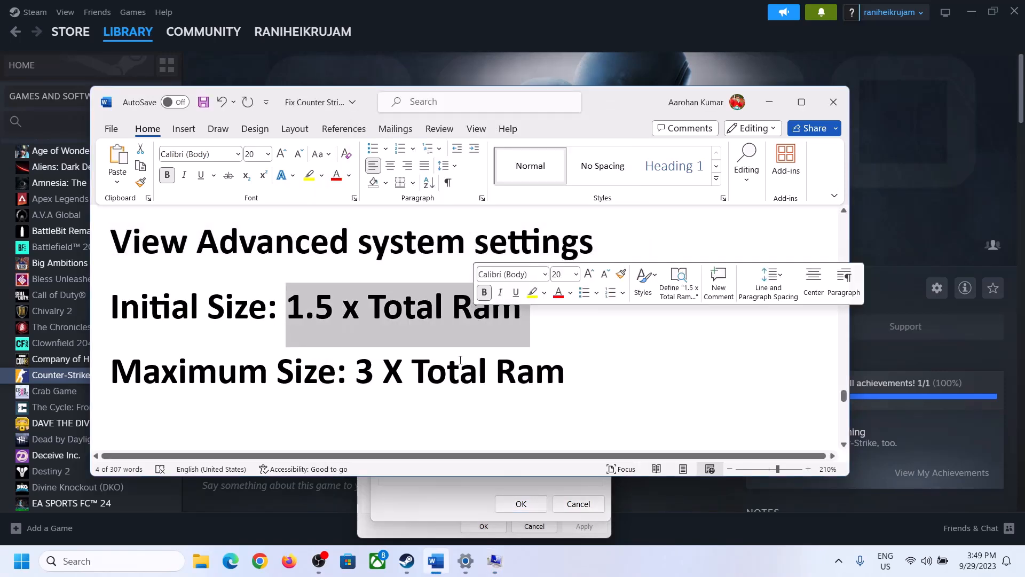
pyautogui.click(466, 563)
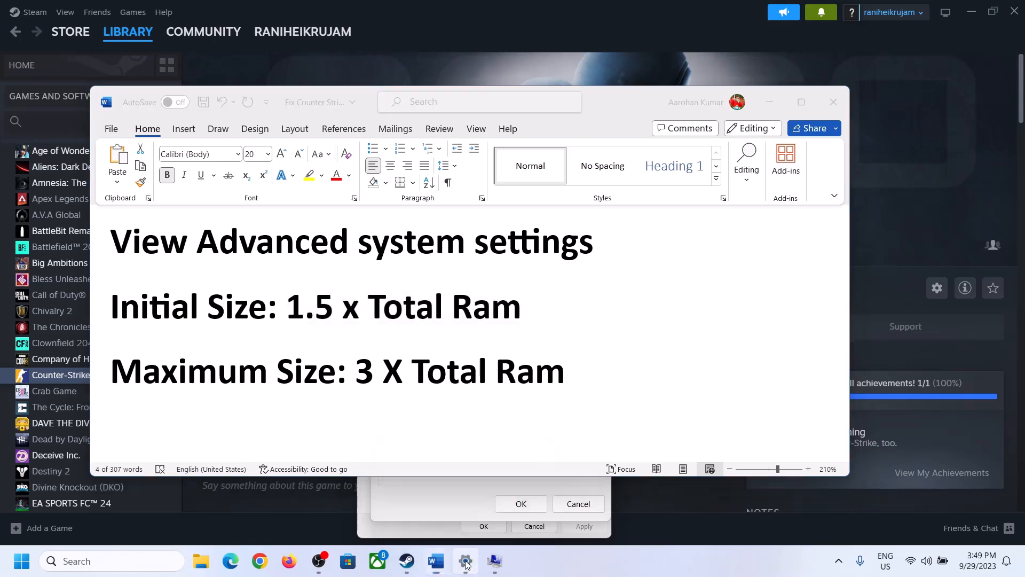
pyautogui.click(48, 172)
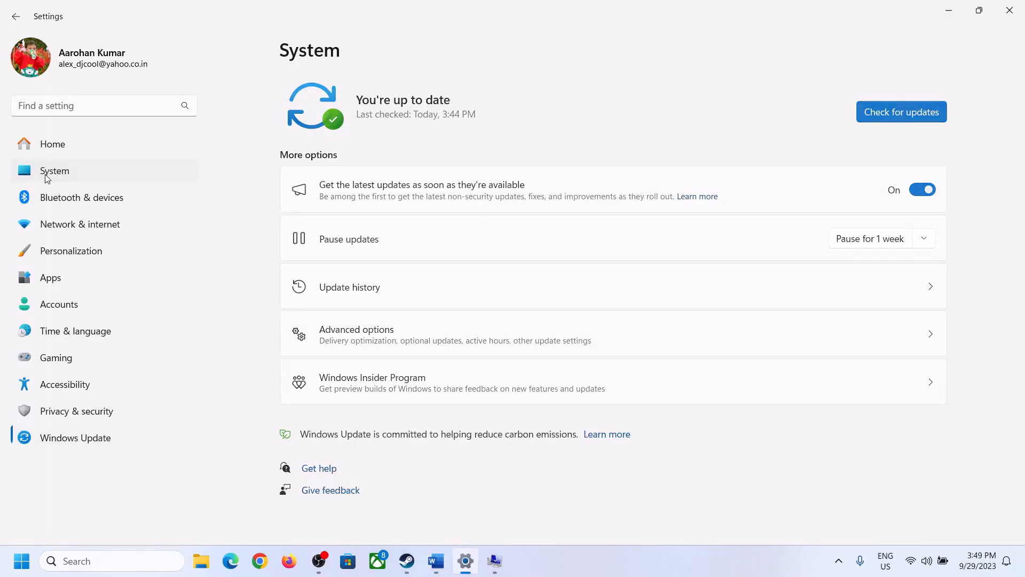
pyautogui.scroll(-8, 370, 437)
pyautogui.click(338, 502)
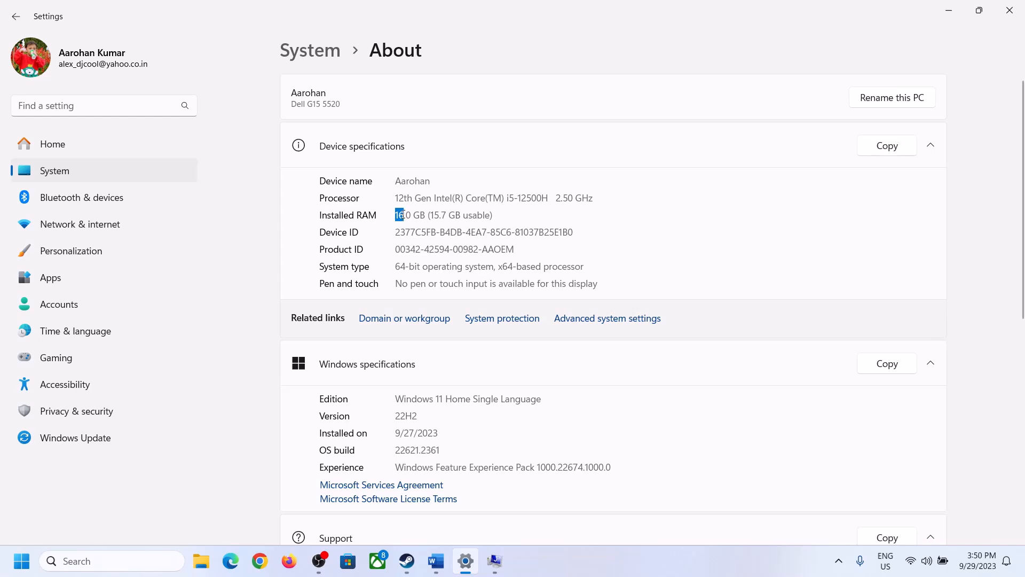
pyautogui.click(412, 216)
pyautogui.moveTo(407, 211); pyautogui.dragTo(391, 210)
# Return to the Virtual Memory settings, launch Calculator with the "calc" run command and place it beside the dialog
pyautogui.click(494, 561)
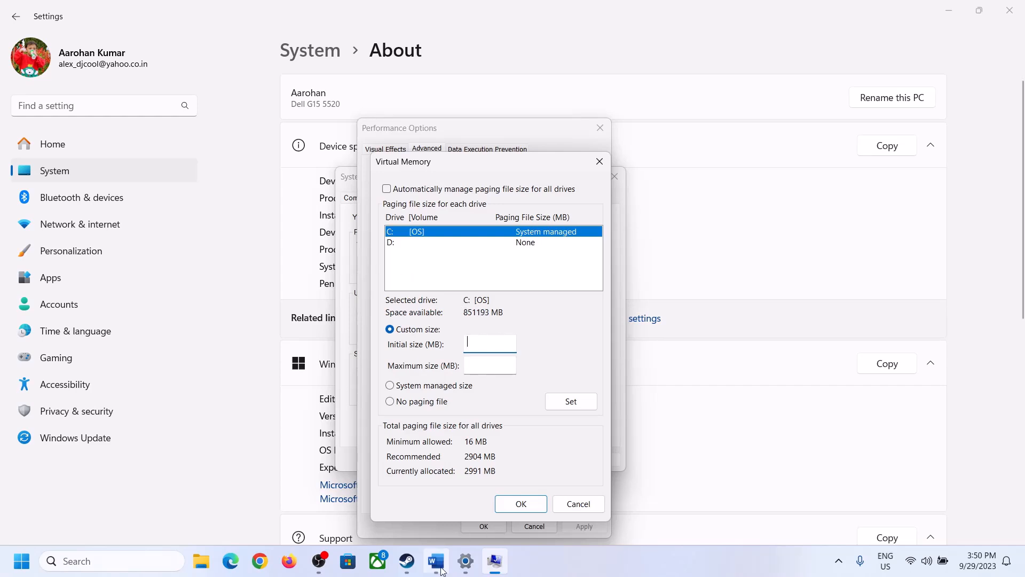
pyautogui.moveTo(462, 494)
pyautogui.press('super+r')
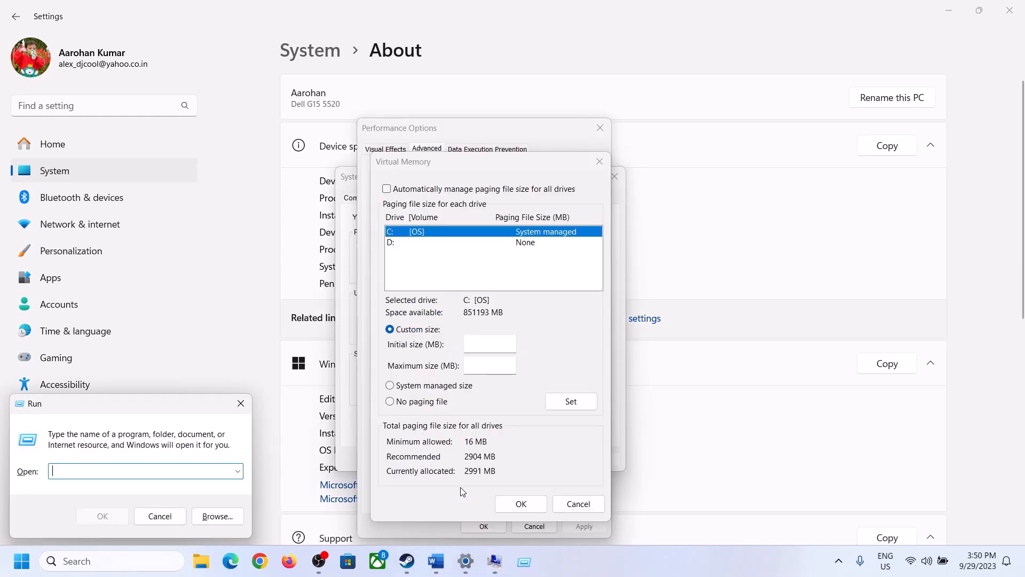
pyautogui.write('calc')
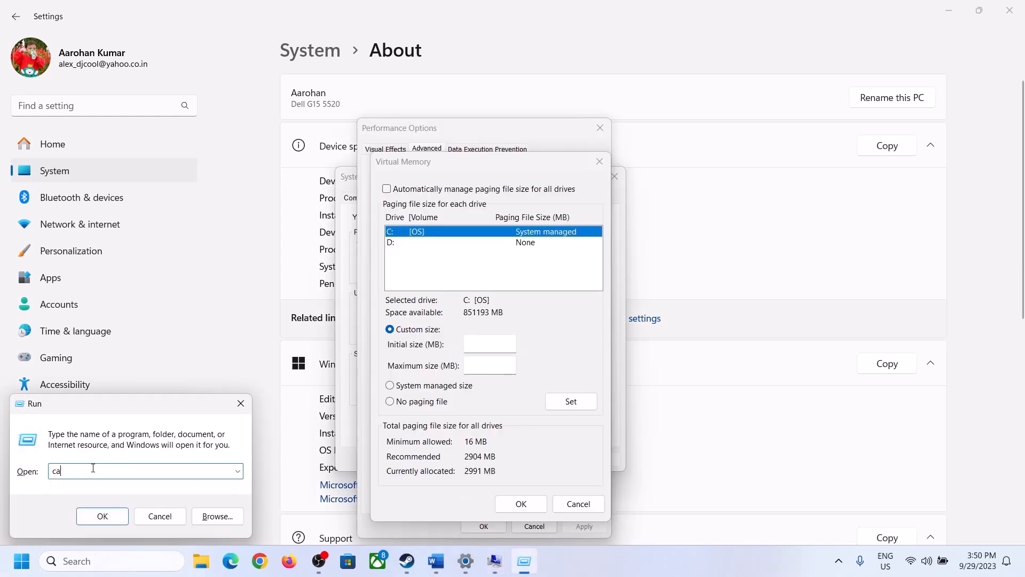
pyautogui.click(102, 517)
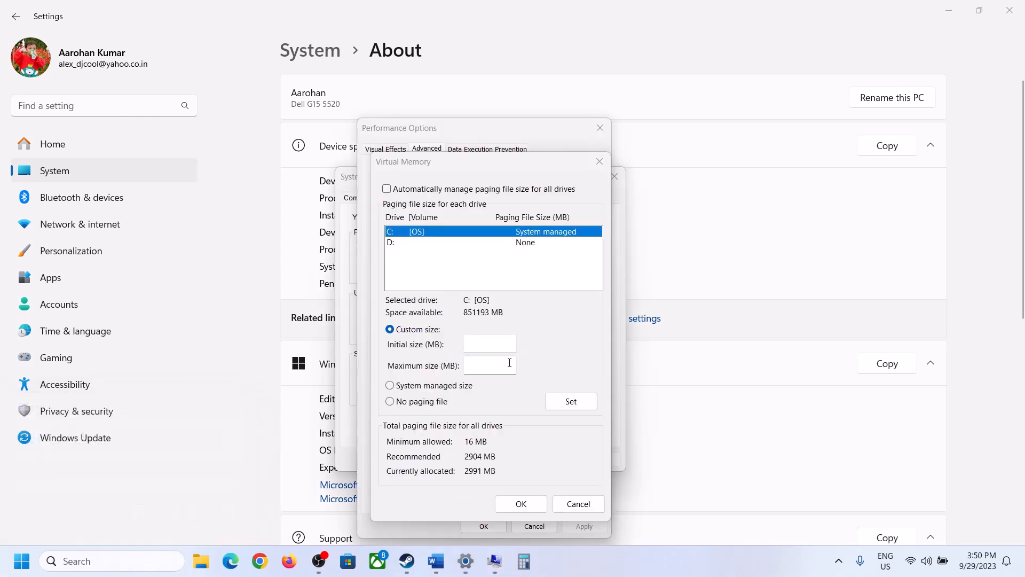
pyautogui.moveTo(134, 21); pyautogui.dragTo(748, 175)
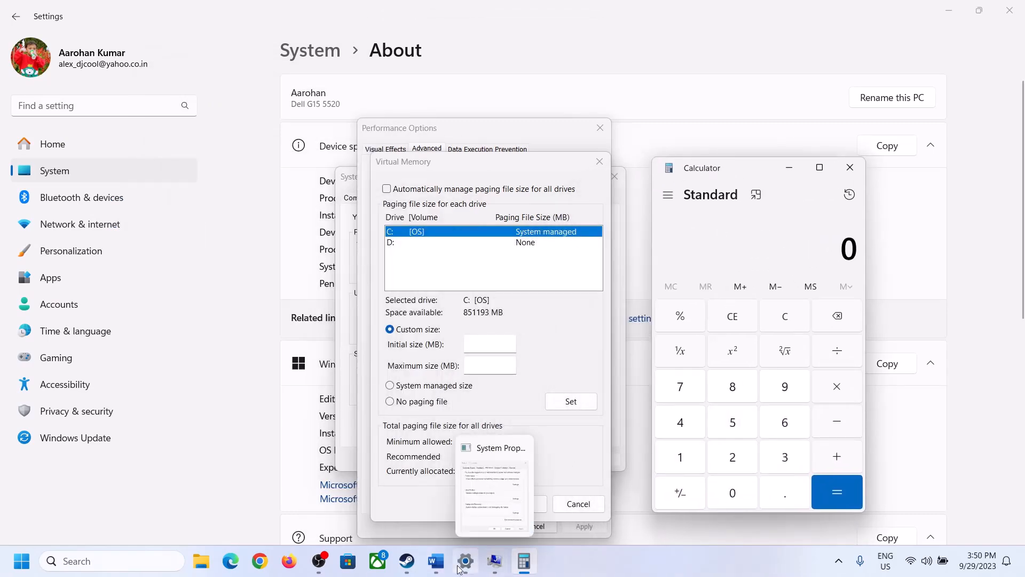
pyautogui.click(436, 561)
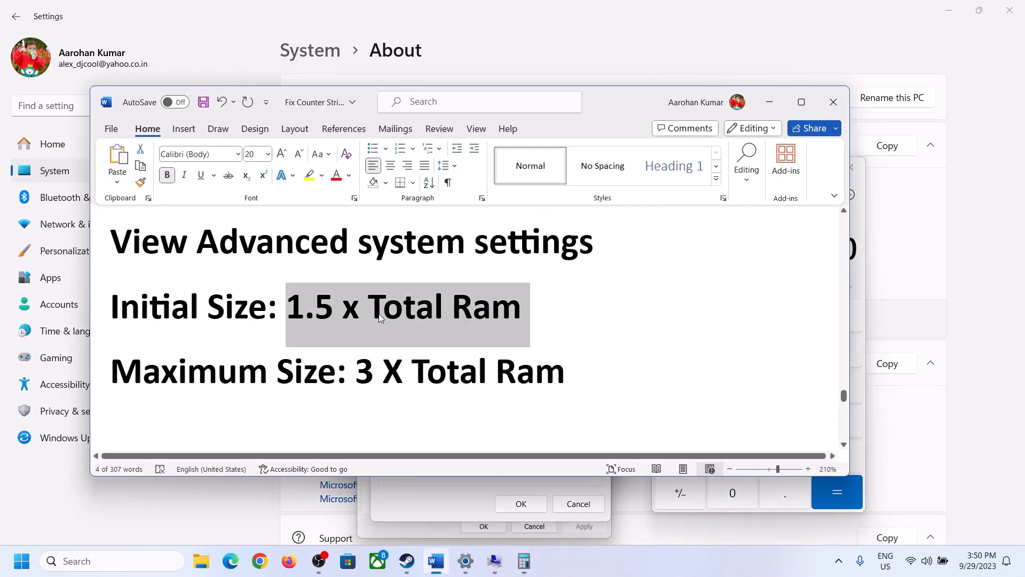
pyautogui.click(524, 560)
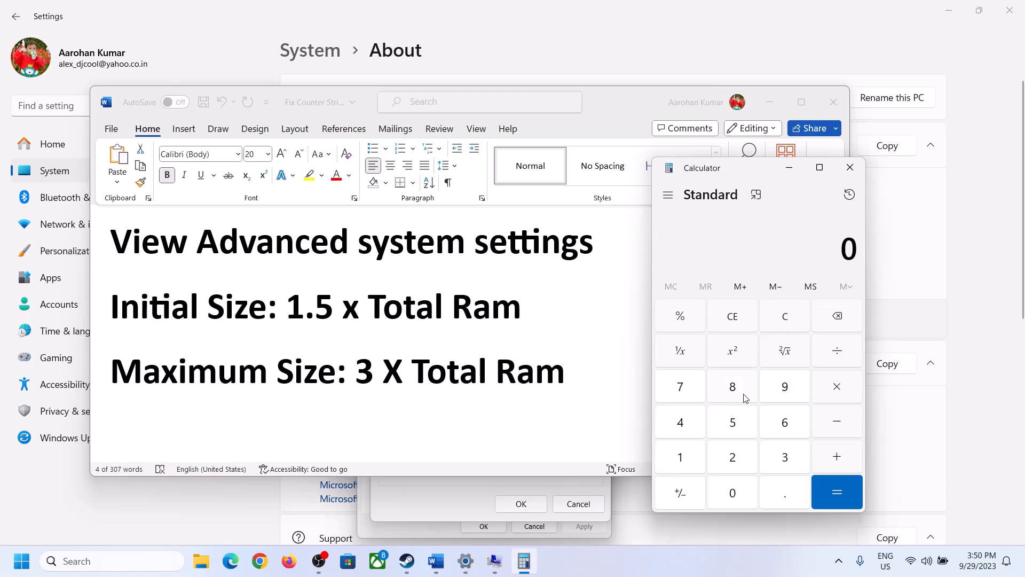
pyautogui.click(680, 458)
pyautogui.click(781, 431)
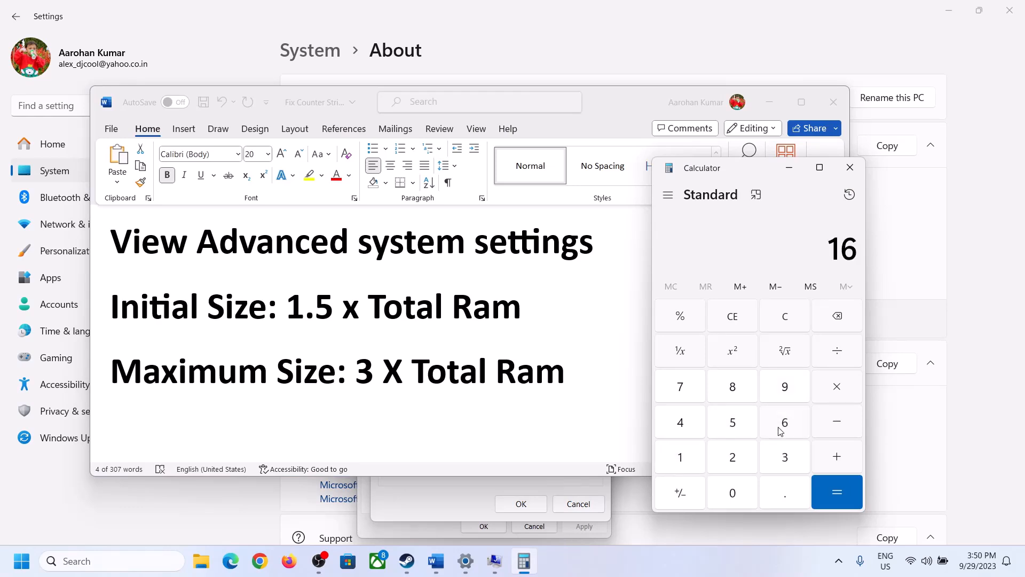
pyautogui.click(789, 327)
# Calculate 16 × 1024 in Calculator to convert the installed RAM from gigabytes to megabytes
pyautogui.click(688, 458)
pyautogui.click(772, 430)
pyautogui.click(838, 394)
pyautogui.click(680, 460)
pyautogui.click(733, 492)
pyautogui.click(732, 458)
pyautogui.click(687, 428)
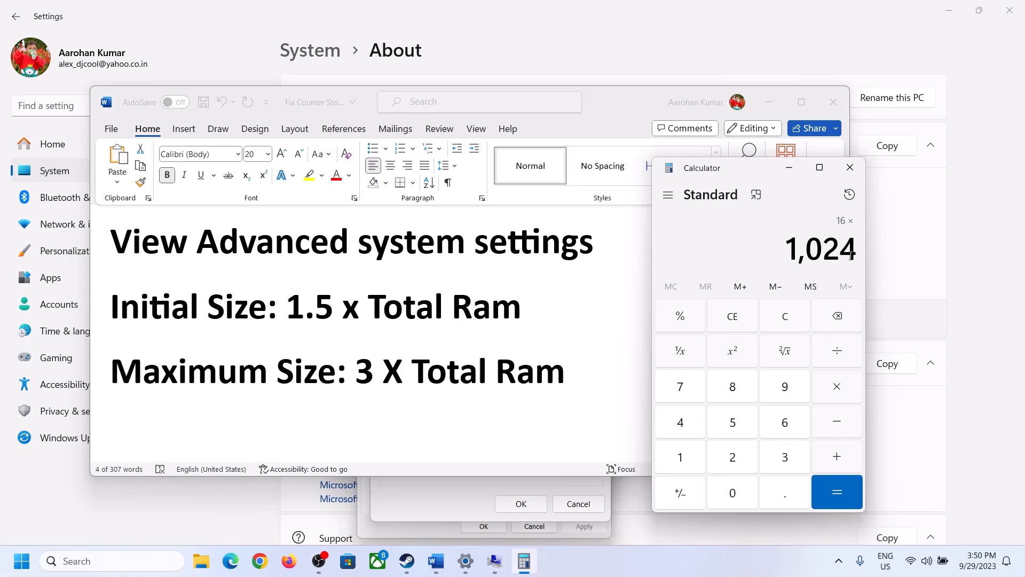
pyautogui.click(837, 494)
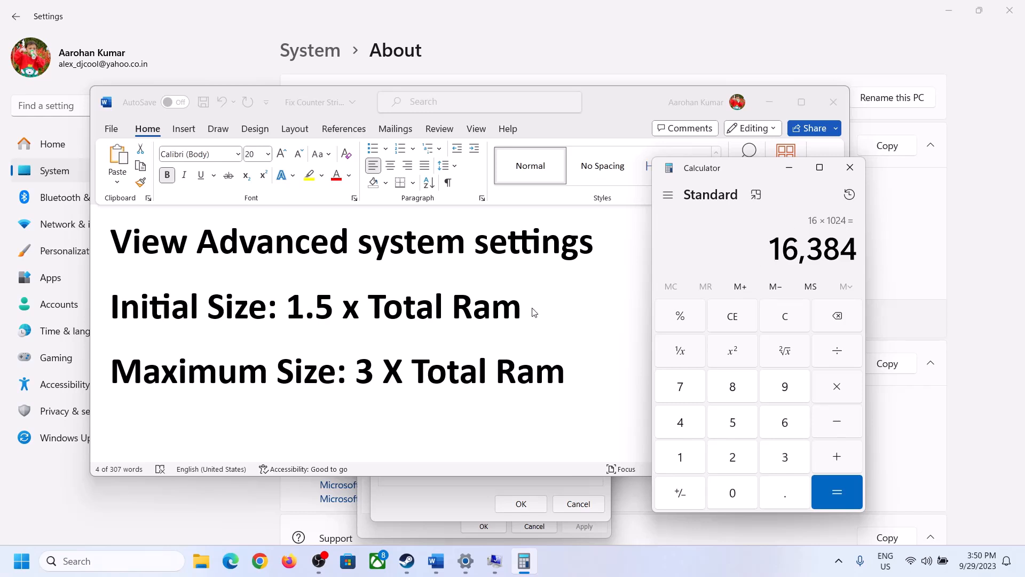
# Multiply the RAM result by 1.5 in Calculator to get the initial paging file size
pyautogui.click(838, 390)
pyautogui.click(690, 459)
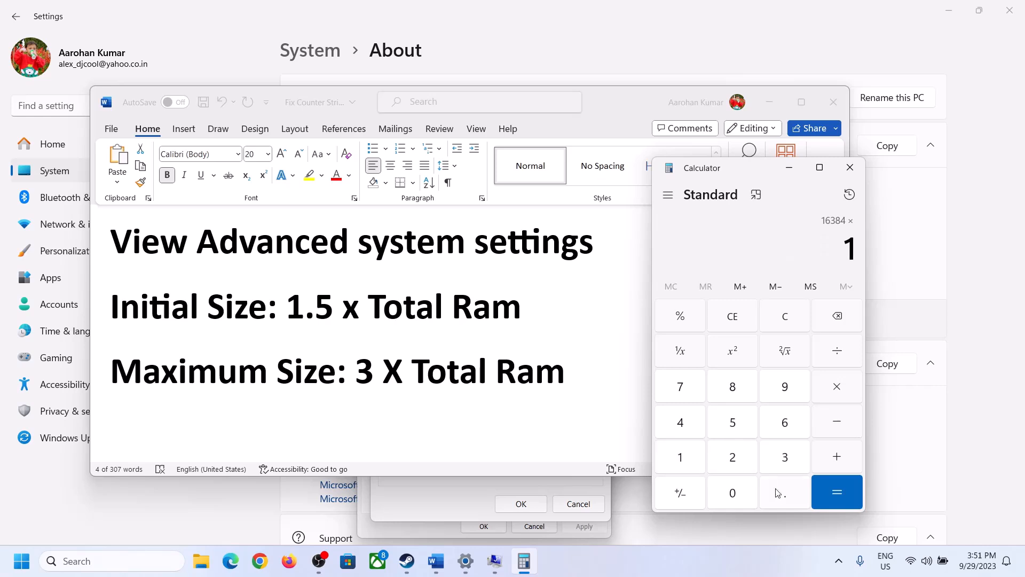
pyautogui.click(781, 500)
pyautogui.click(732, 423)
pyautogui.click(837, 490)
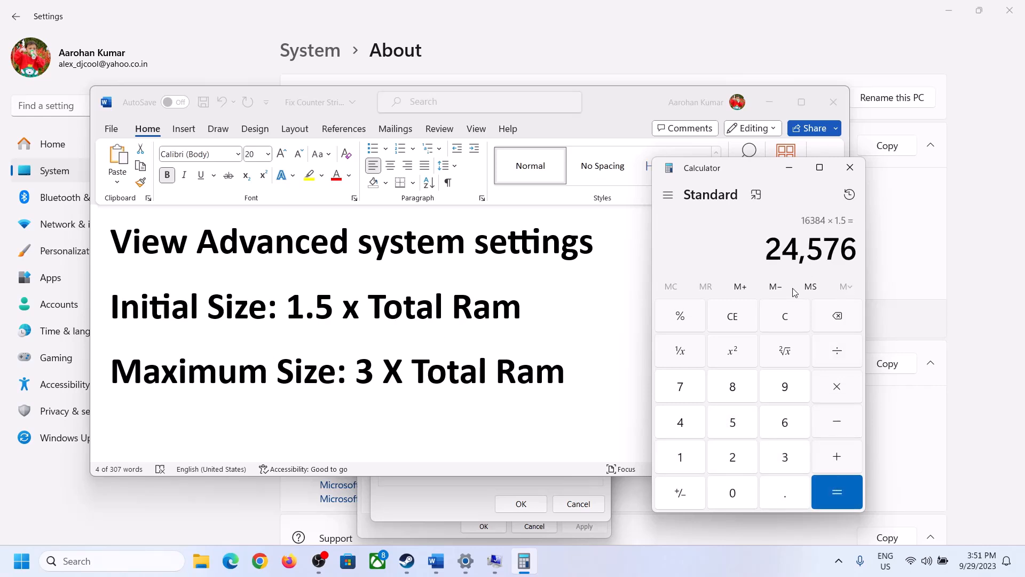
# Set the custom initial size for drive C to 24576 MB and go to the maximum size value
pyautogui.click(474, 481)
pyautogui.click(484, 345)
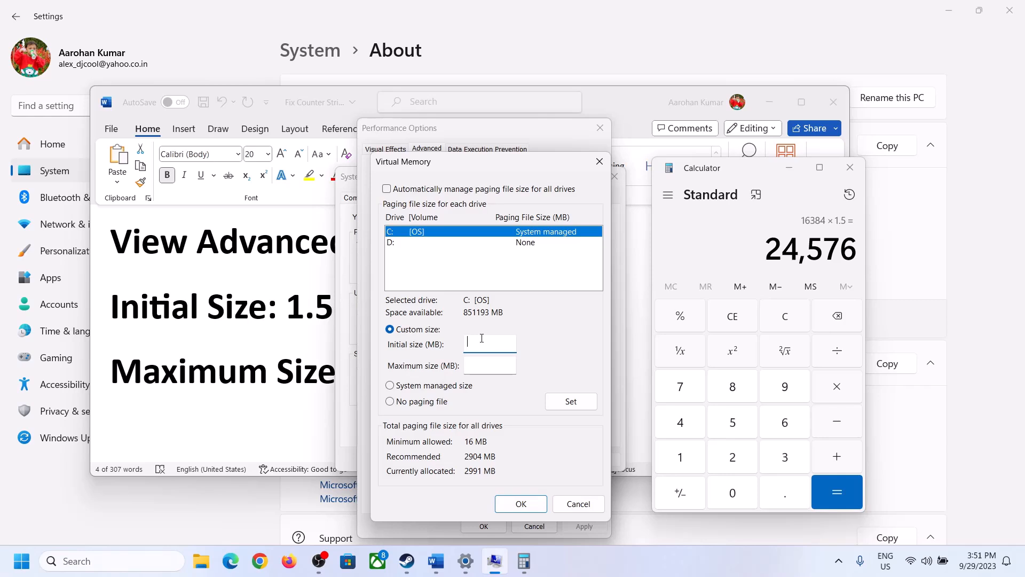
pyautogui.write('24576')
pyautogui.click(514, 364)
# Check the maximum size formula in the document, clear Calculator, and recheck the installed RAM in Settings
pyautogui.click(323, 377)
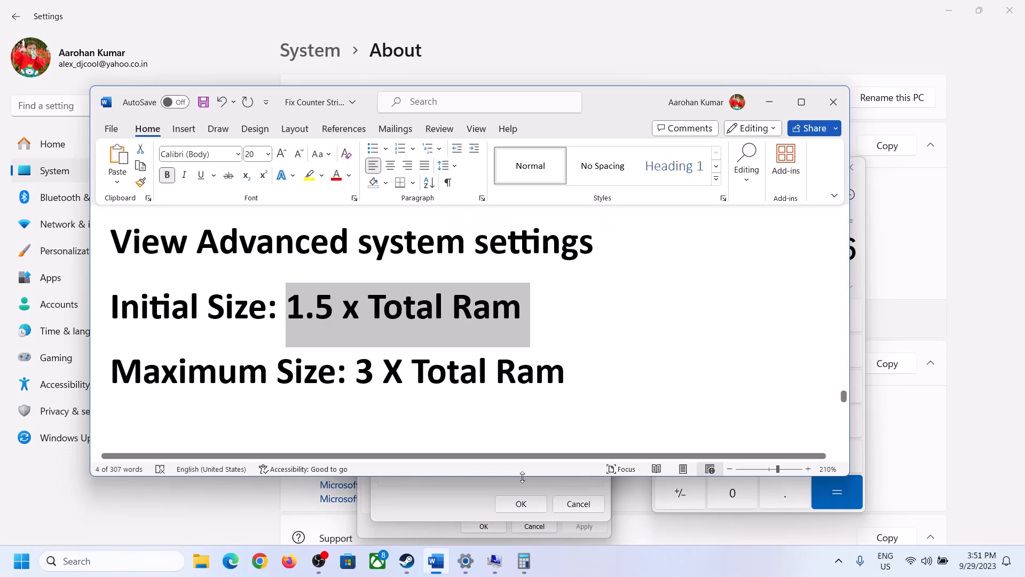
pyautogui.click(863, 281)
pyautogui.click(796, 315)
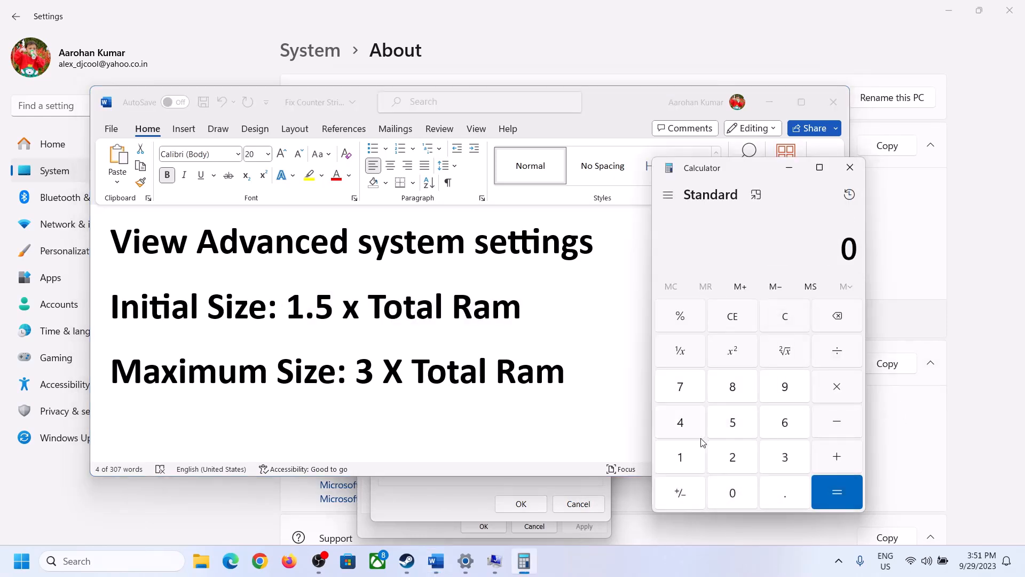
pyautogui.click(467, 562)
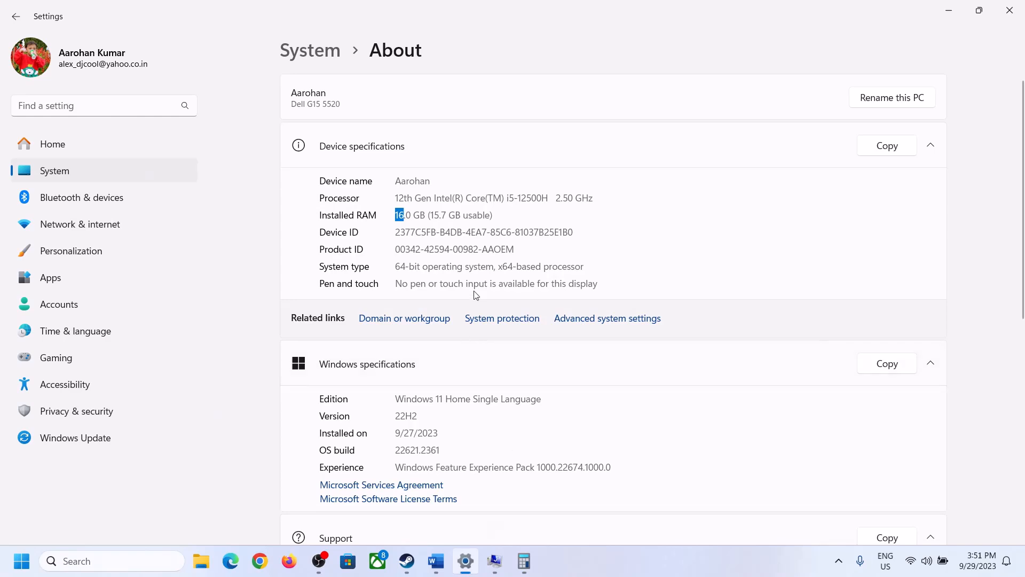
pyautogui.click(524, 561)
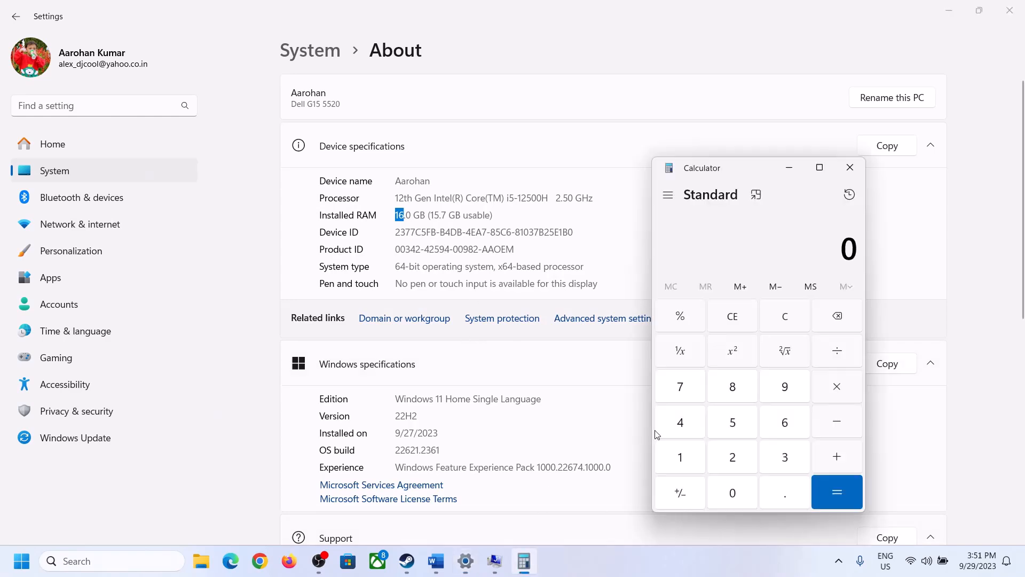
# Calculate 16 × 1024 again in Calculator as the basis for the maximum paging file size
pyautogui.click(693, 454)
pyautogui.click(781, 423)
pyautogui.click(833, 387)
pyautogui.click(688, 452)
pyautogui.click(725, 488)
pyautogui.click(735, 457)
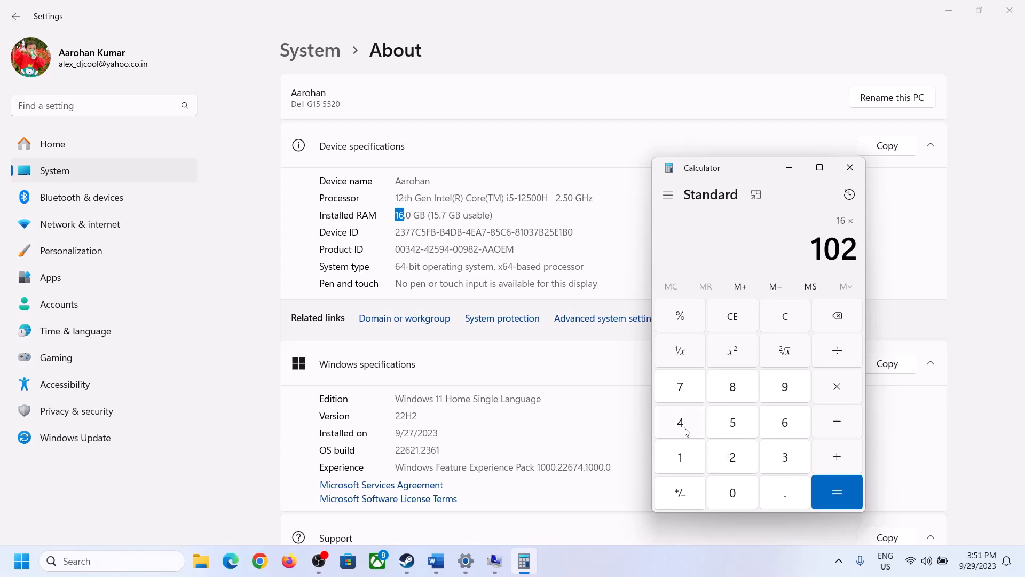
pyautogui.click(683, 427)
pyautogui.click(830, 502)
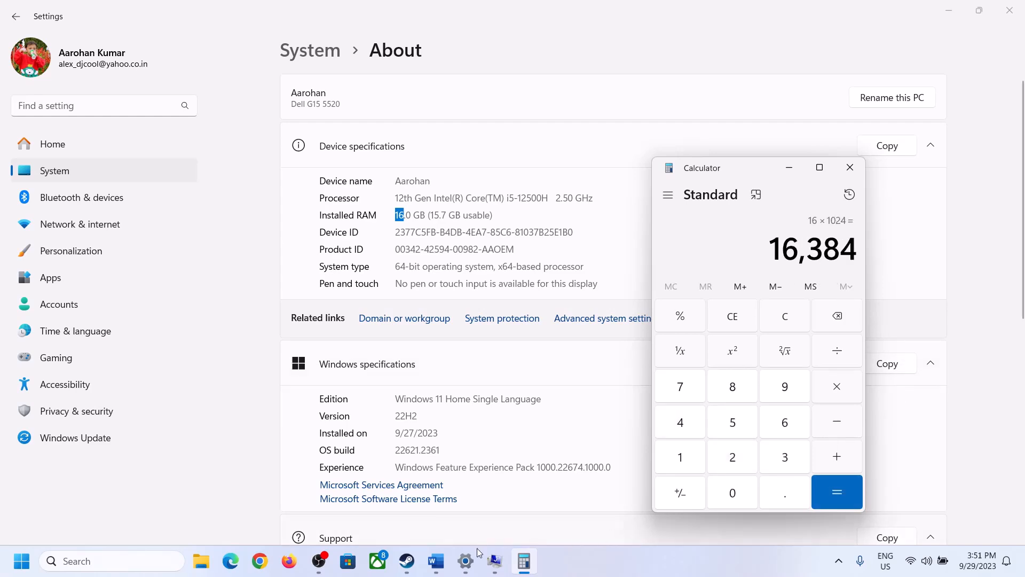
# Recheck the maximum size formula in the document and multiply the Calculator result by 3
pyautogui.click(436, 561)
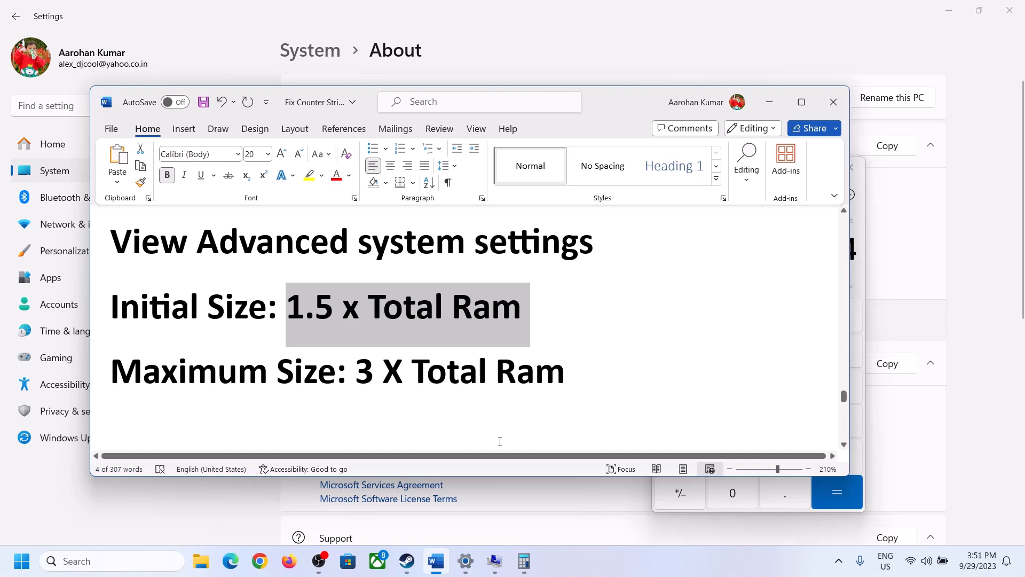
pyautogui.click(524, 561)
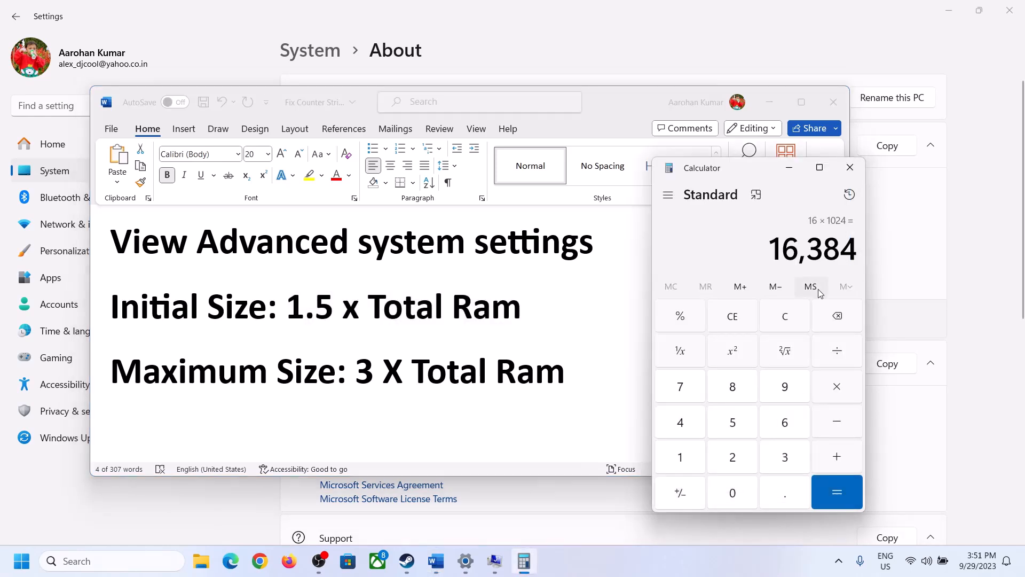
pyautogui.click(837, 386)
pyautogui.click(784, 457)
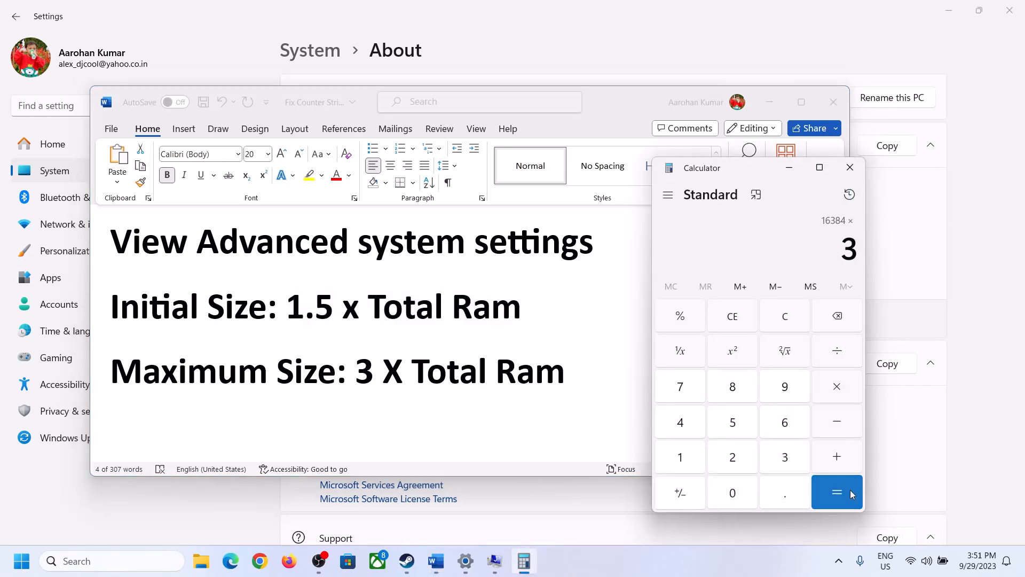
pyautogui.click(852, 494)
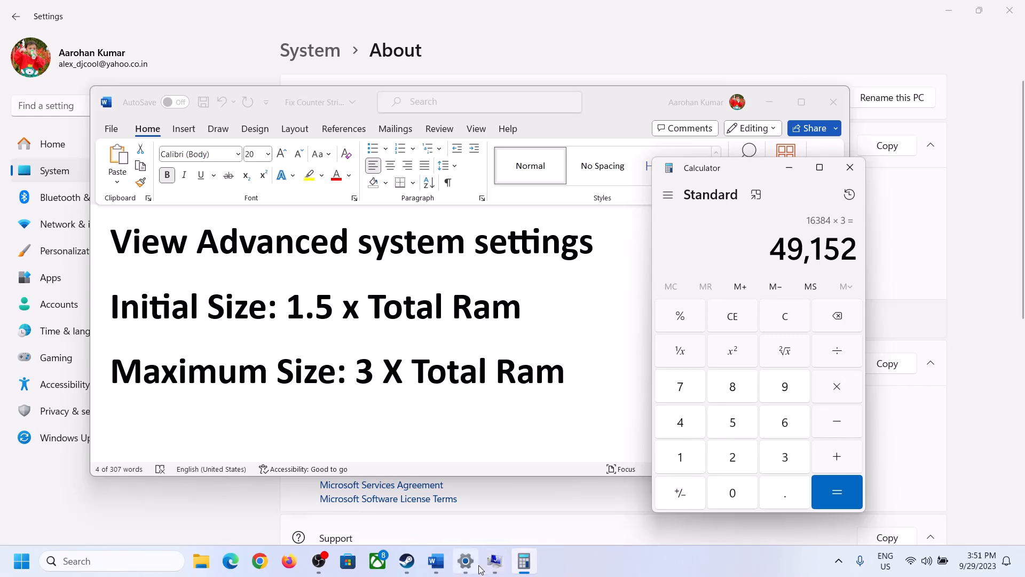
# Set the custom maximum size for drive C to 49152 MB, apply the paging file range, and acknowledge the restart notice
pyautogui.click(494, 561)
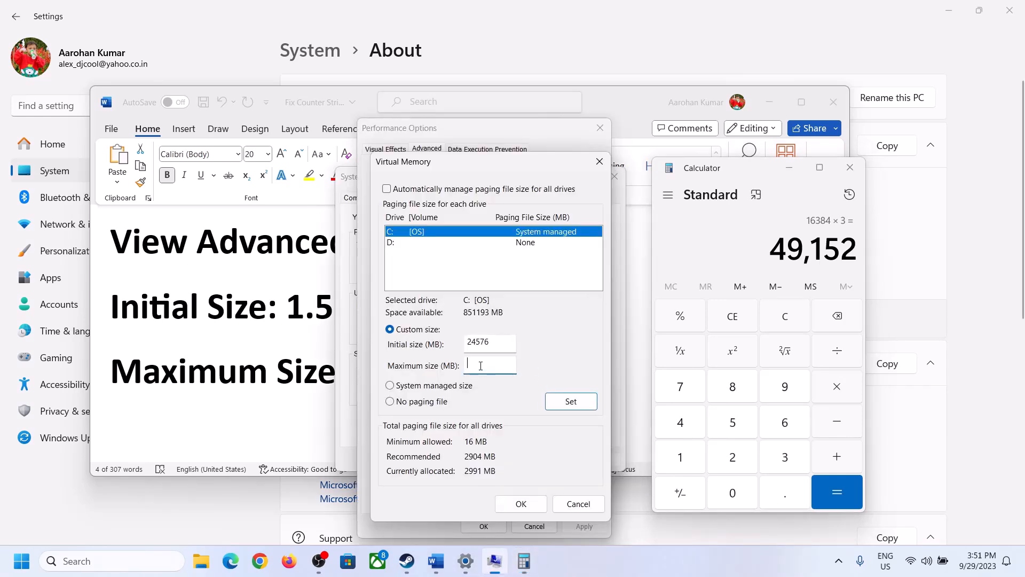
pyautogui.write('49152')
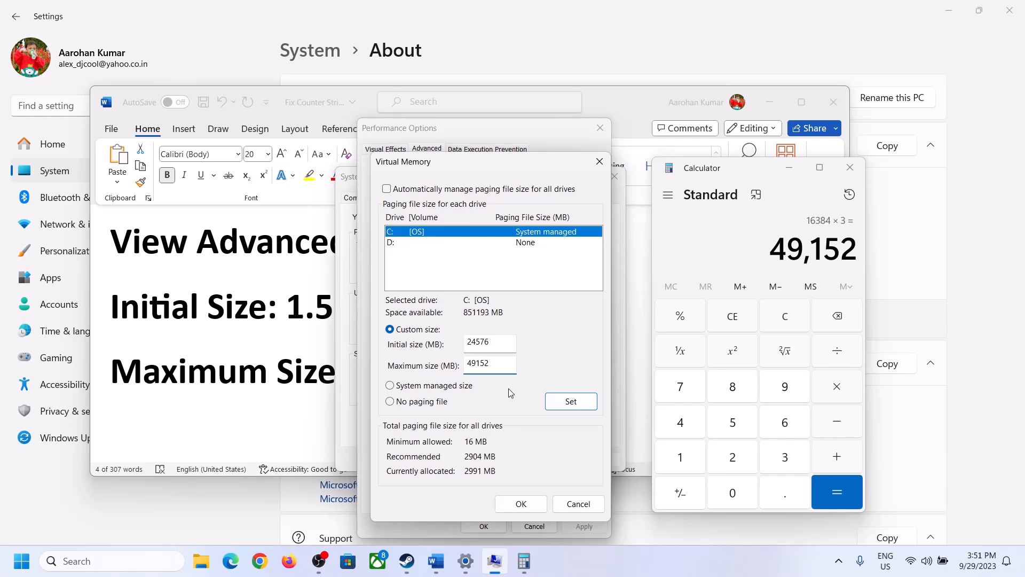
pyautogui.click(571, 403)
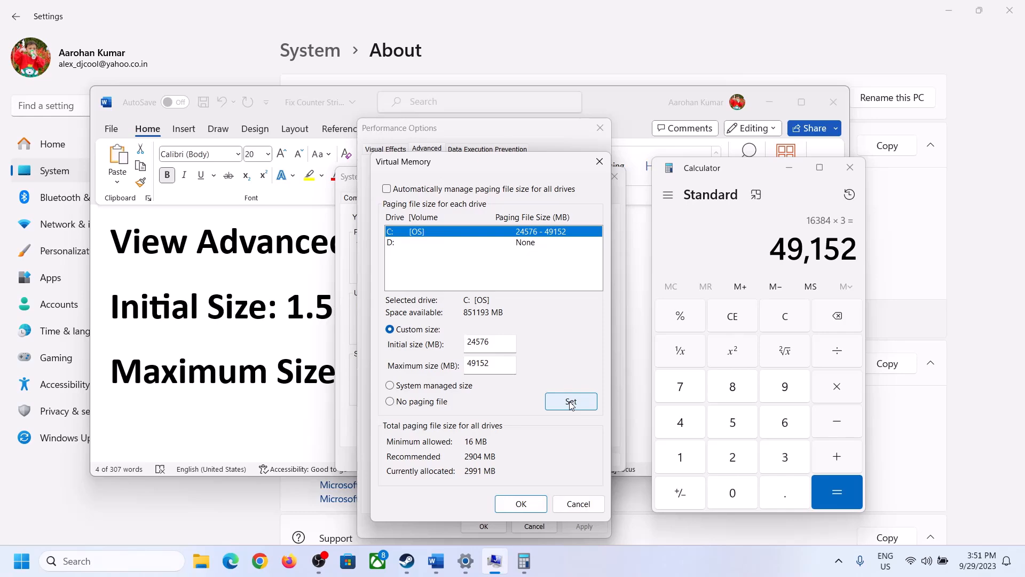
pyautogui.click(522, 504)
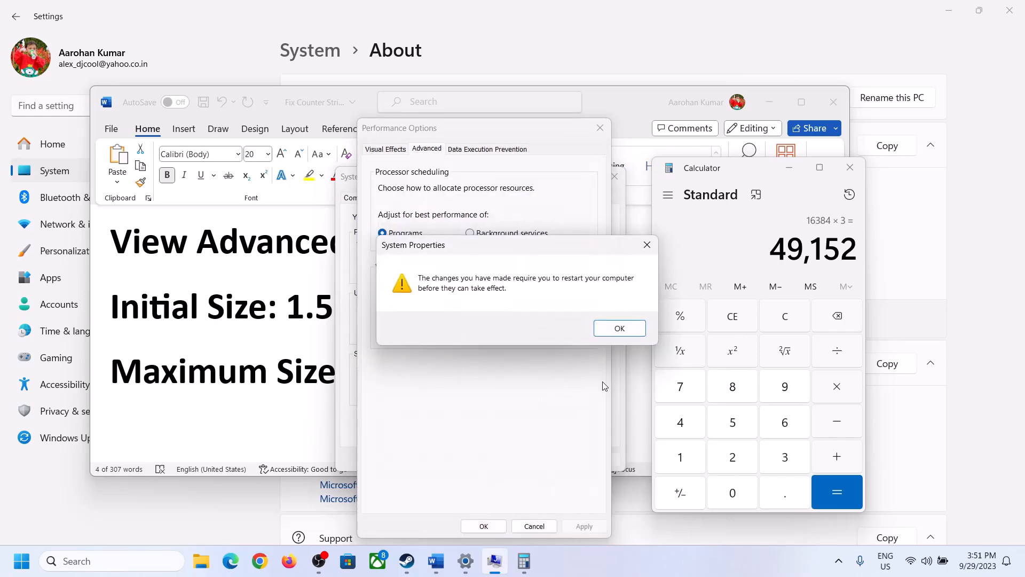
pyautogui.click(633, 329)
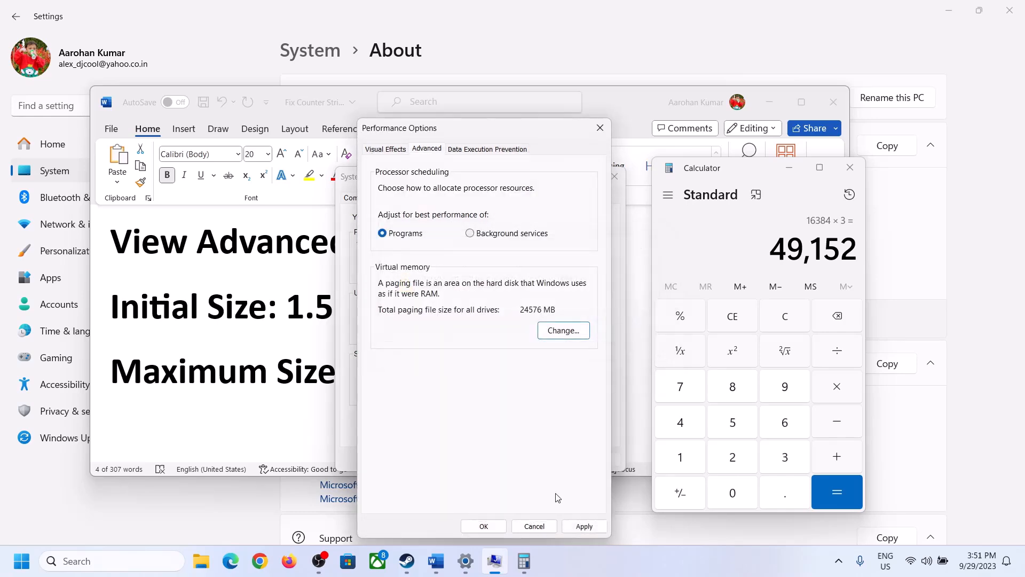
# Confirm Performance Options and System Properties, and dismiss the restart prompt without restarting the computer
pyautogui.click(494, 527)
pyautogui.click(486, 458)
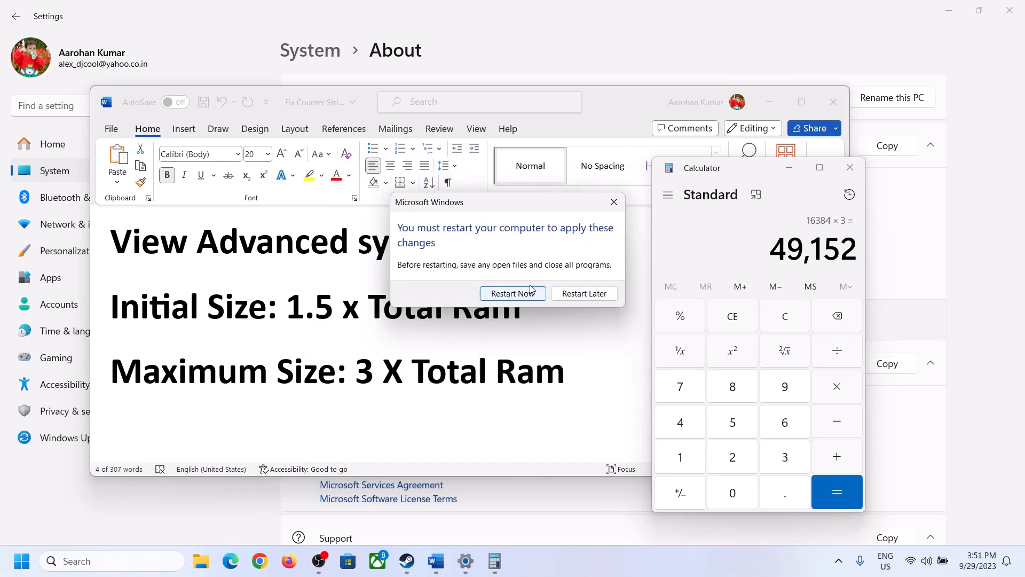
pyautogui.click(613, 201)
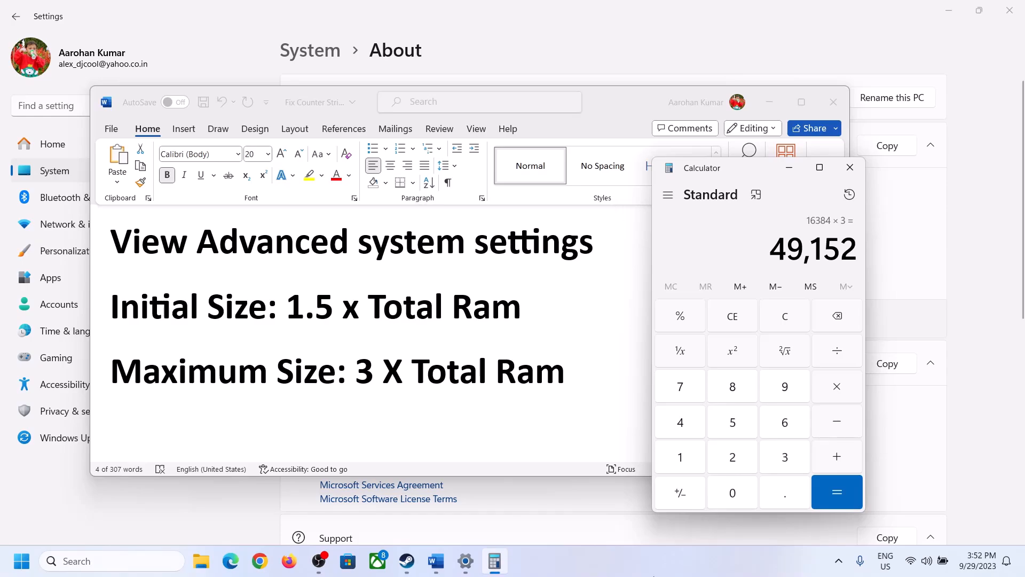
# Switch to the Word troubleshooting document and highlight the Step 11 instruction, Update BIOS
pyautogui.click(652, 575)
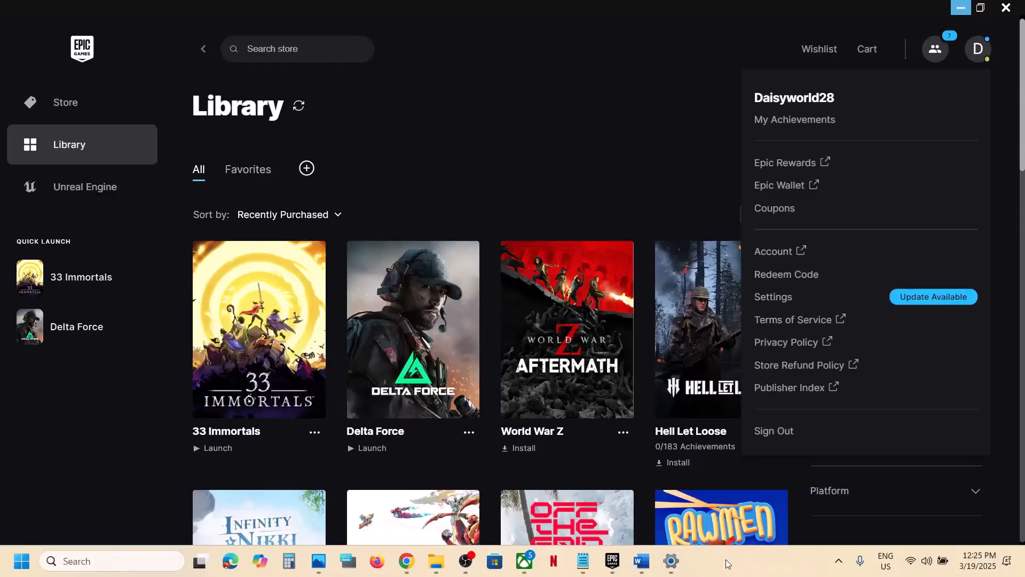
pyautogui.click(641, 561)
pyautogui.scroll(-3, 461, 448)
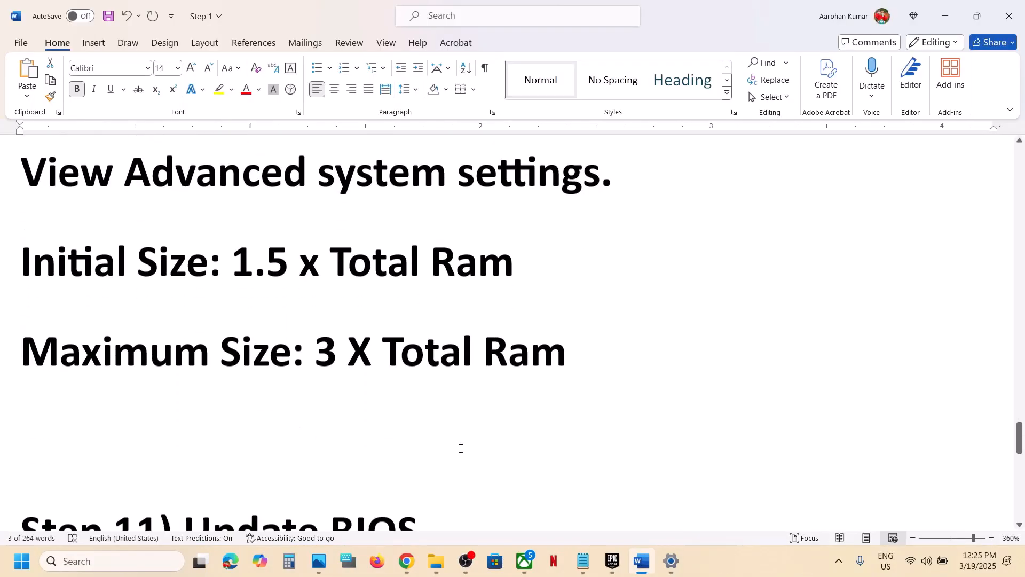
pyautogui.scroll(-3, 461, 448)
pyautogui.moveTo(199, 374); pyautogui.dragTo(466, 395)
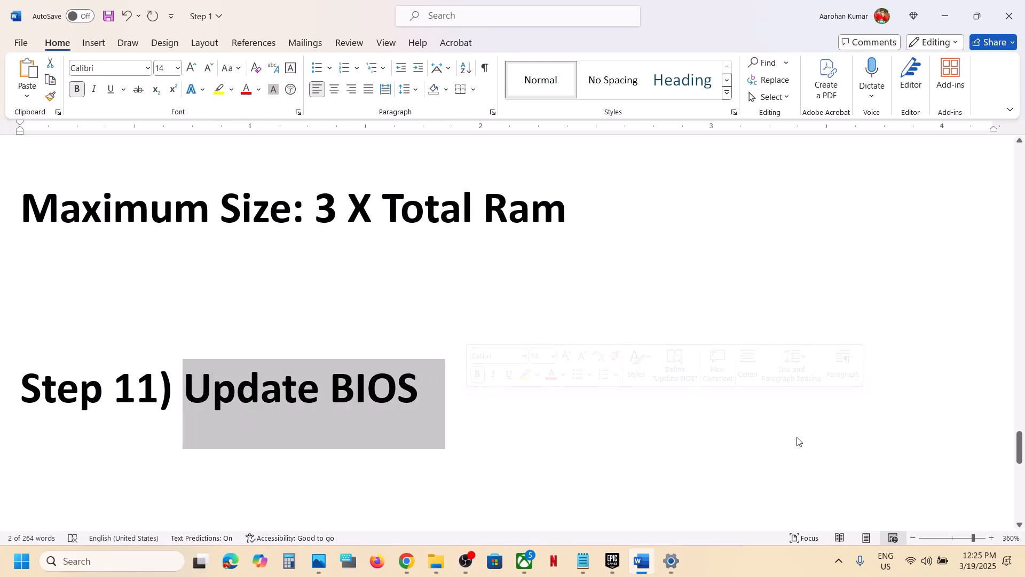
# Check the laptop's battery charge in the system quick settings, and return to the Update BIOS instruction
pyautogui.click(955, 569)
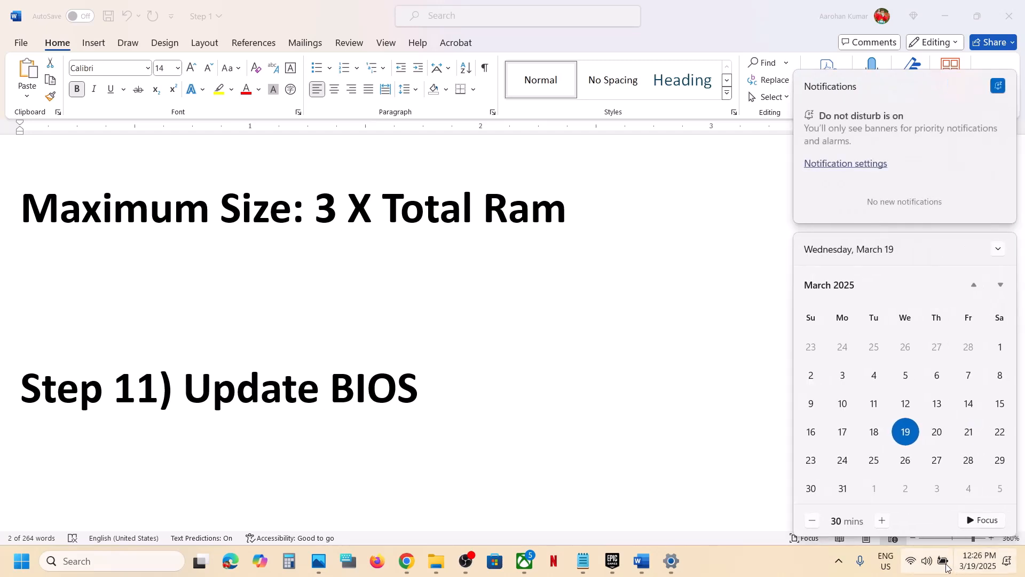
pyautogui.click(928, 560)
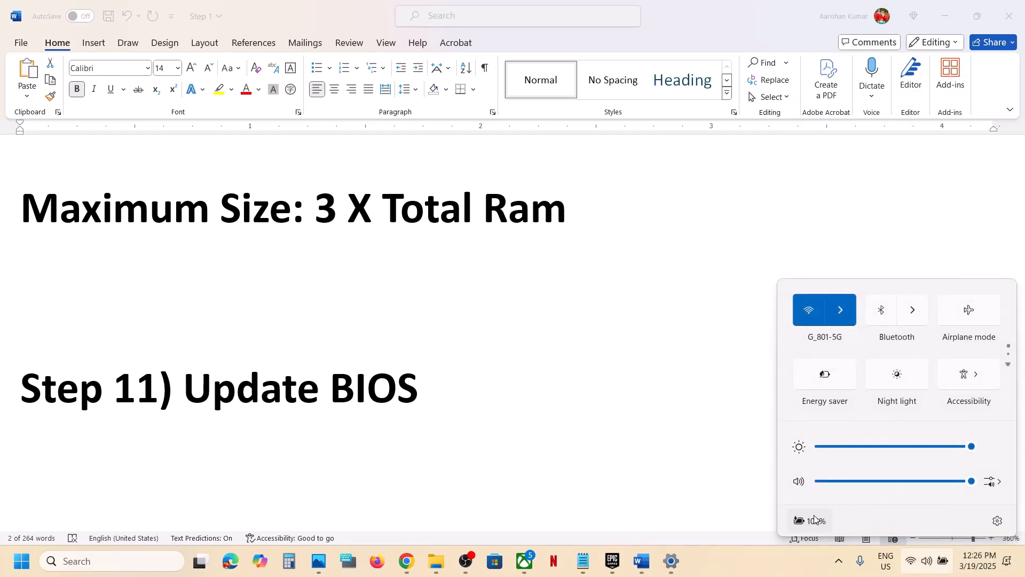
pyautogui.click(317, 399)
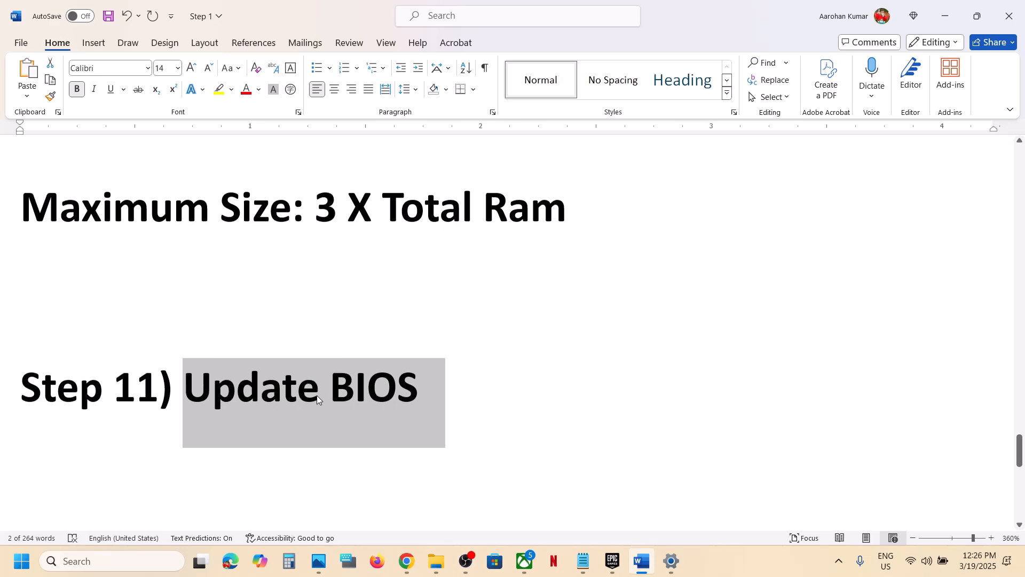
# Review Step 12 on switching to Windowed mode and lowering the resolution, highlighting its text and the word "resolution"
pyautogui.scroll(-5, 317, 399)
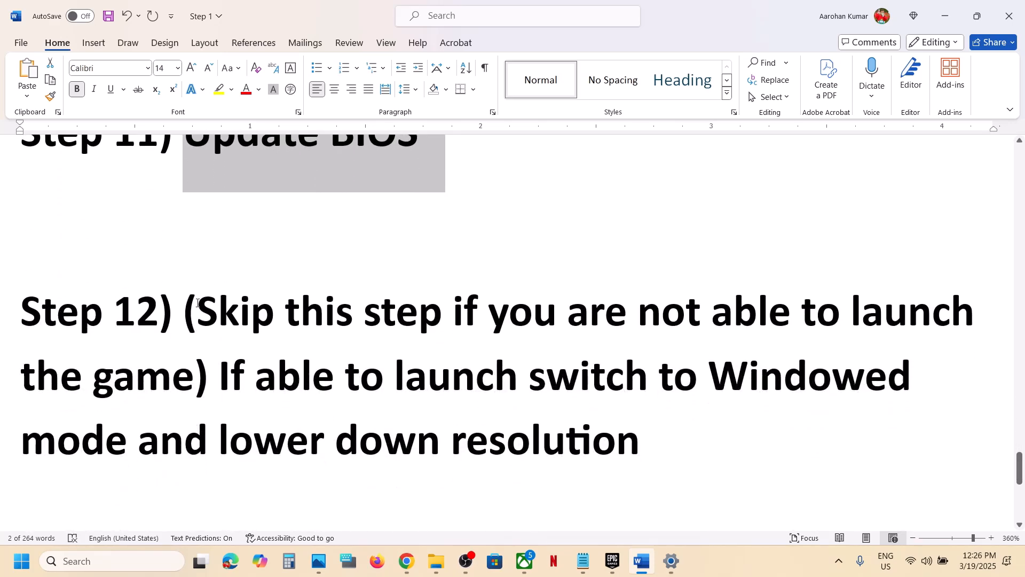
pyautogui.moveTo(198, 303); pyautogui.dragTo(617, 432)
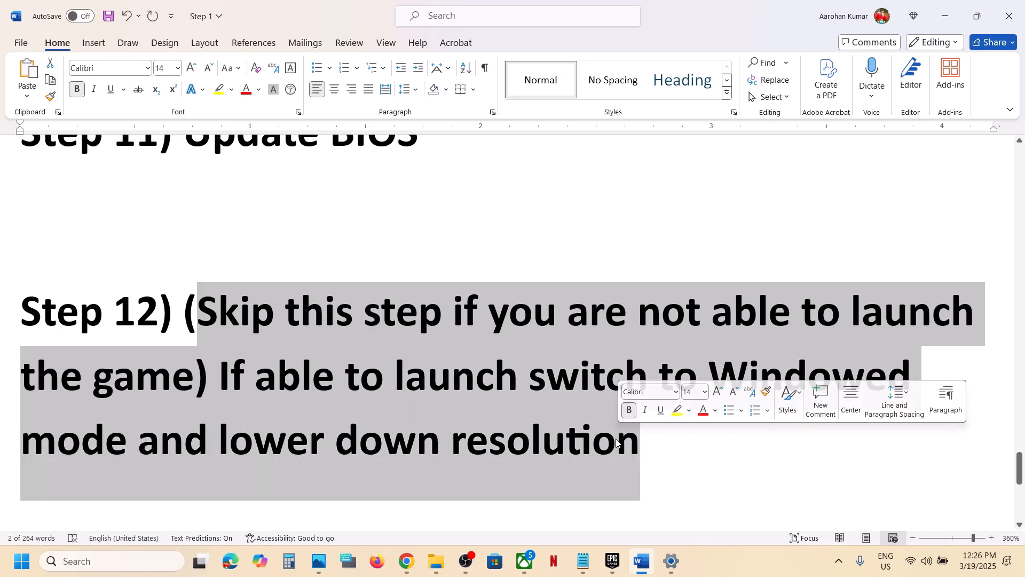
pyautogui.click(616, 434)
pyautogui.doubleClick(553, 438)
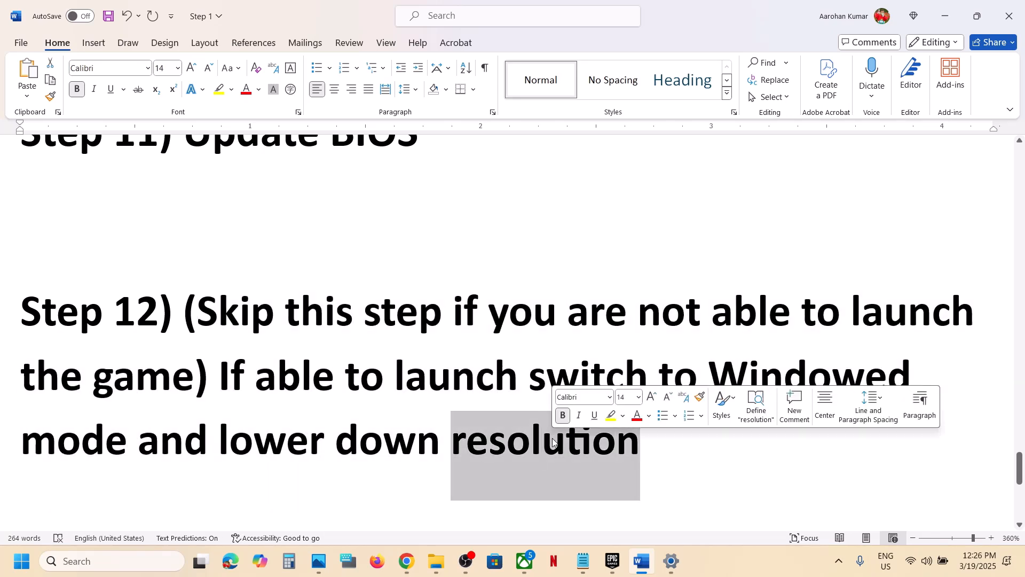
pyautogui.click(464, 458)
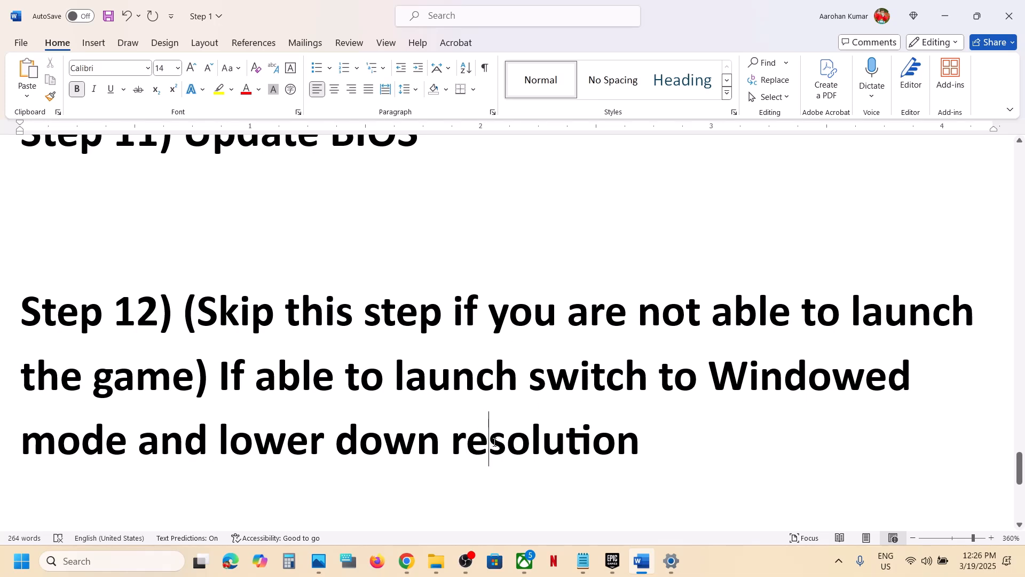
# Highlight the Step 13 uninstall instructions, and view the uninstall option for 33 Immortals in the Epic Games library without uninstalling it
pyautogui.scroll(-8, 491, 440)
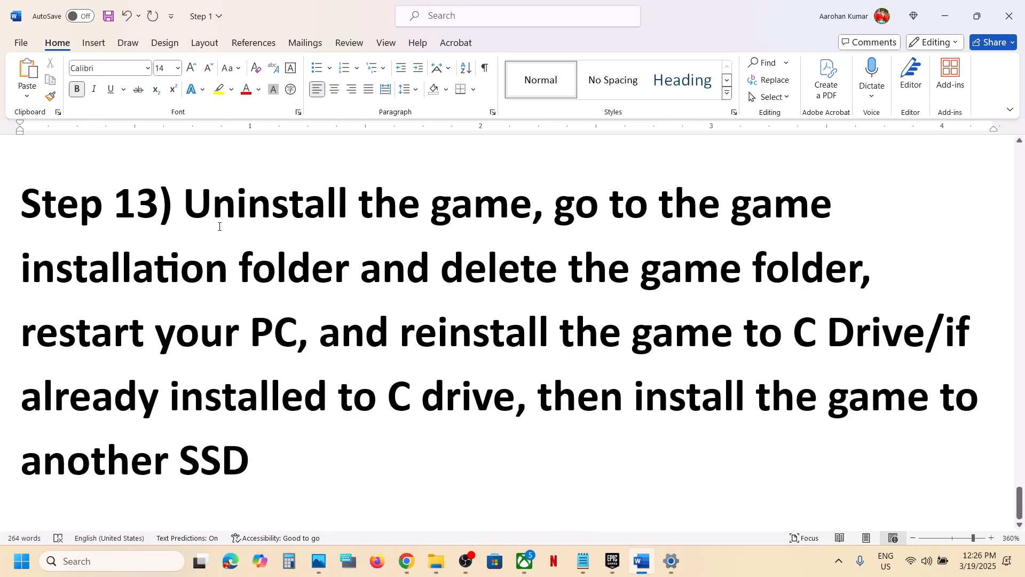
pyautogui.moveTo(219, 226); pyautogui.dragTo(387, 398)
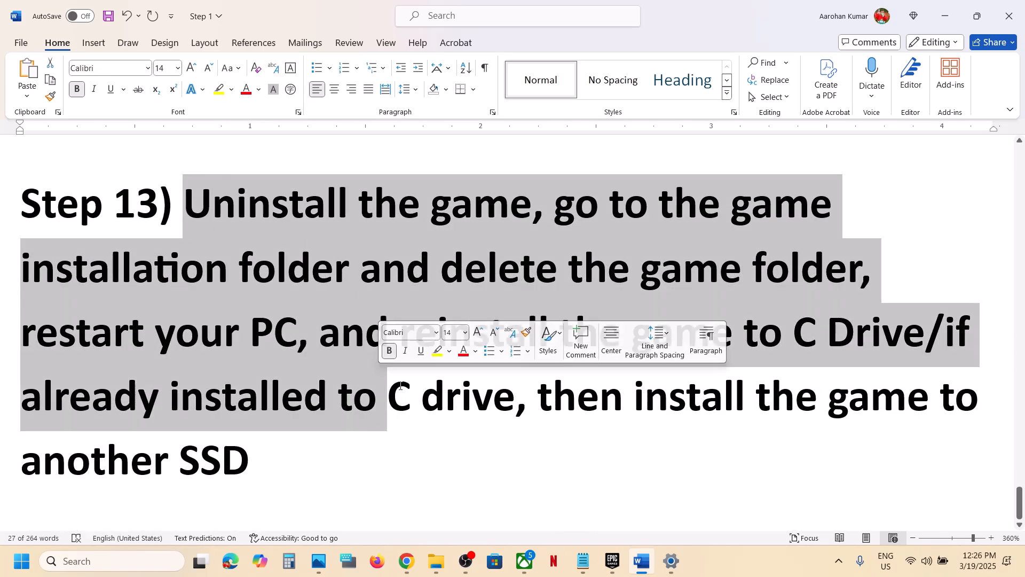
pyautogui.click(612, 561)
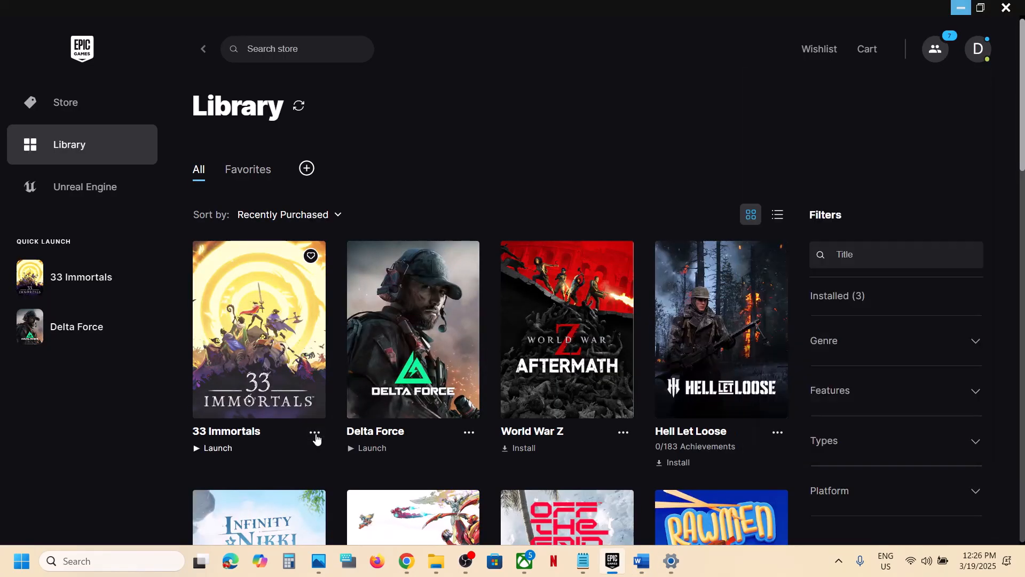
pyautogui.click(315, 434)
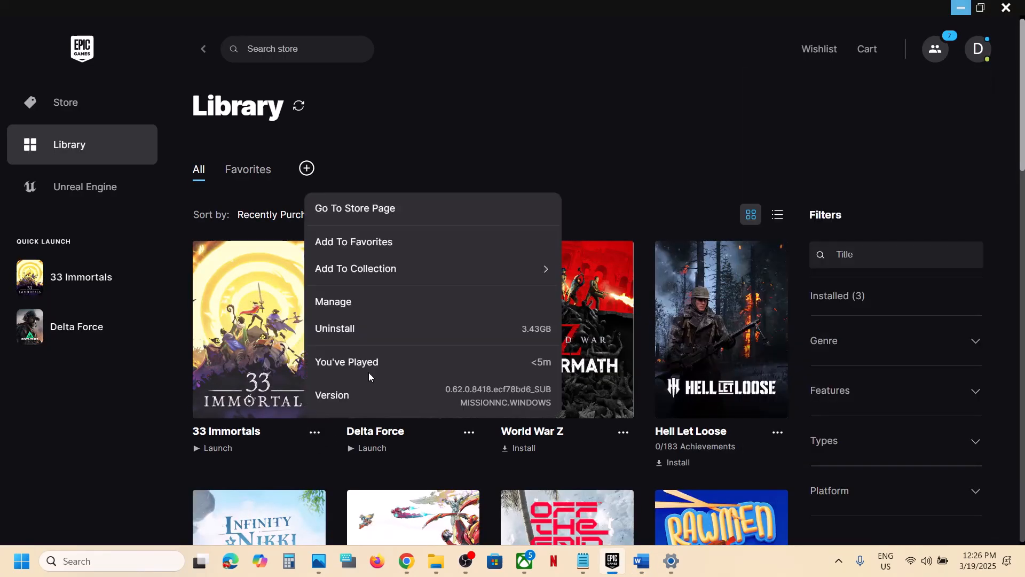
pyautogui.click(128, 423)
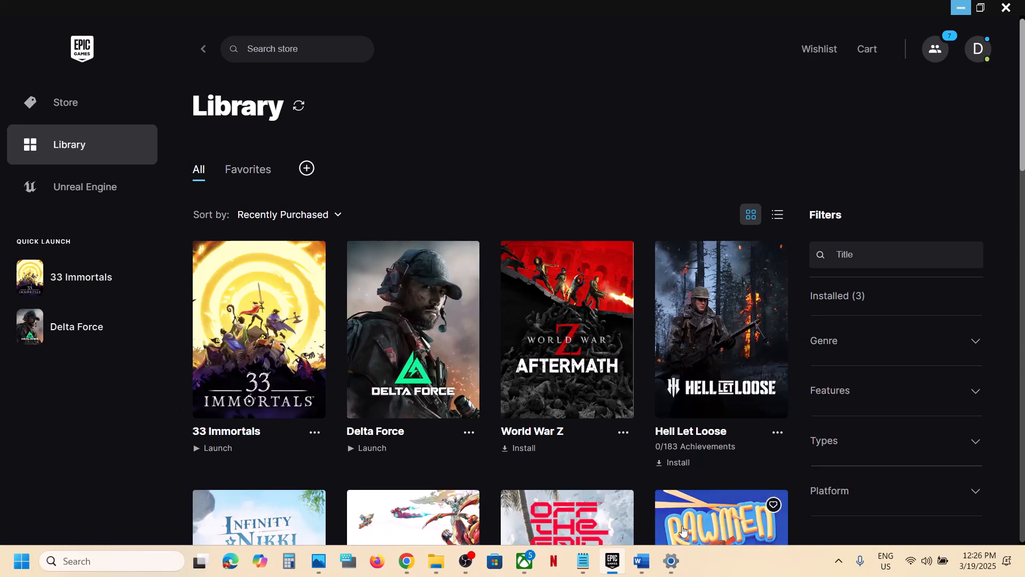
# Back in the Word document, highlight Step 13's instructions for reinstalling to C Drive or another SSD, and return to the Epic Games library
pyautogui.click(641, 561)
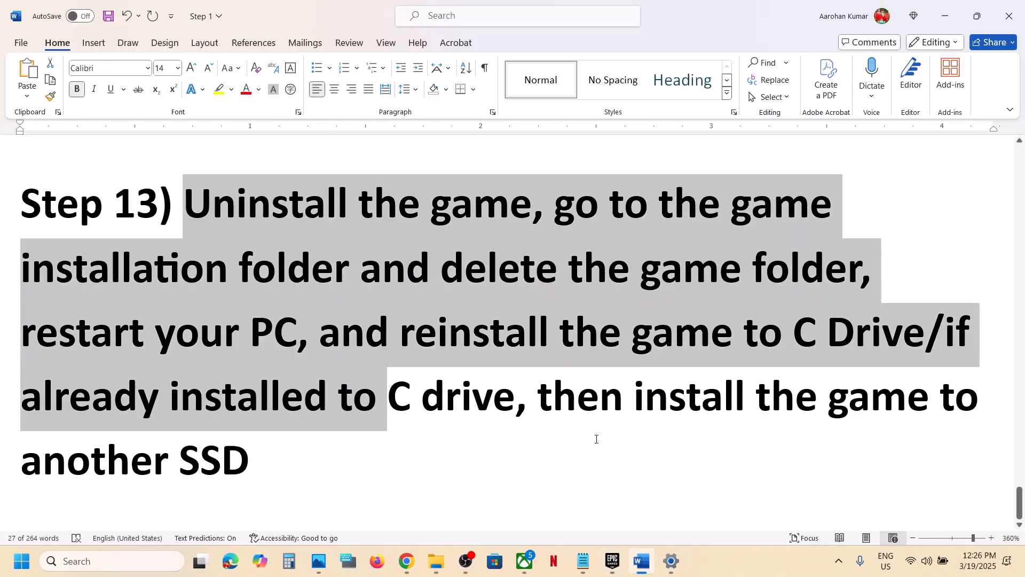
pyautogui.click(576, 341)
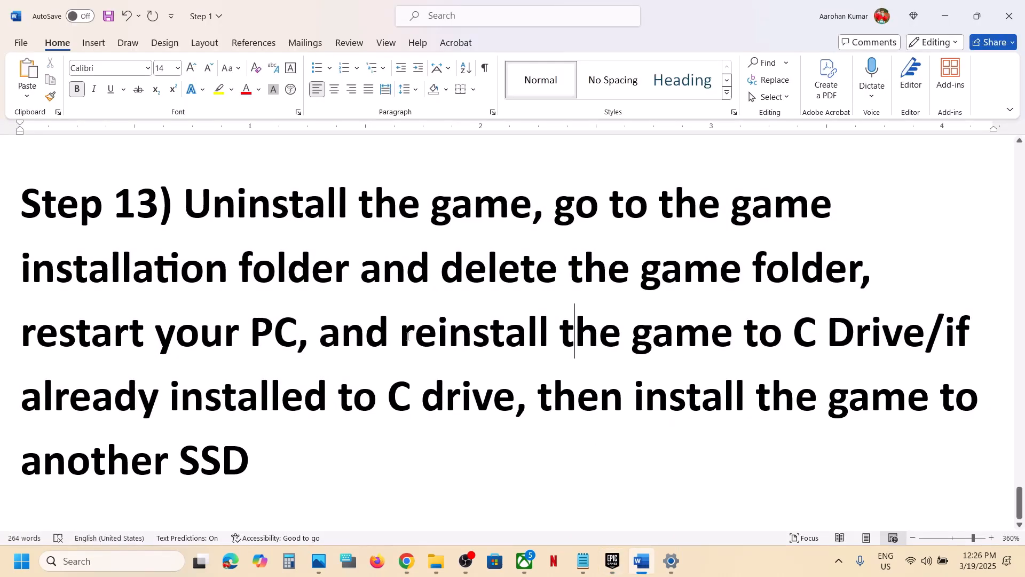
pyautogui.moveTo(408, 336); pyautogui.dragTo(879, 325)
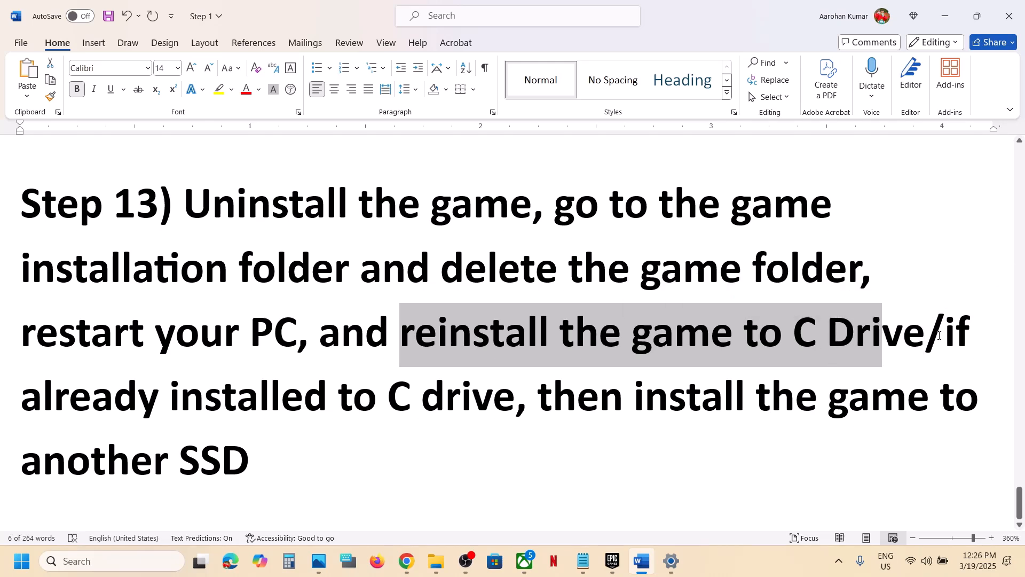
pyautogui.moveTo(943, 335); pyautogui.dragTo(683, 446)
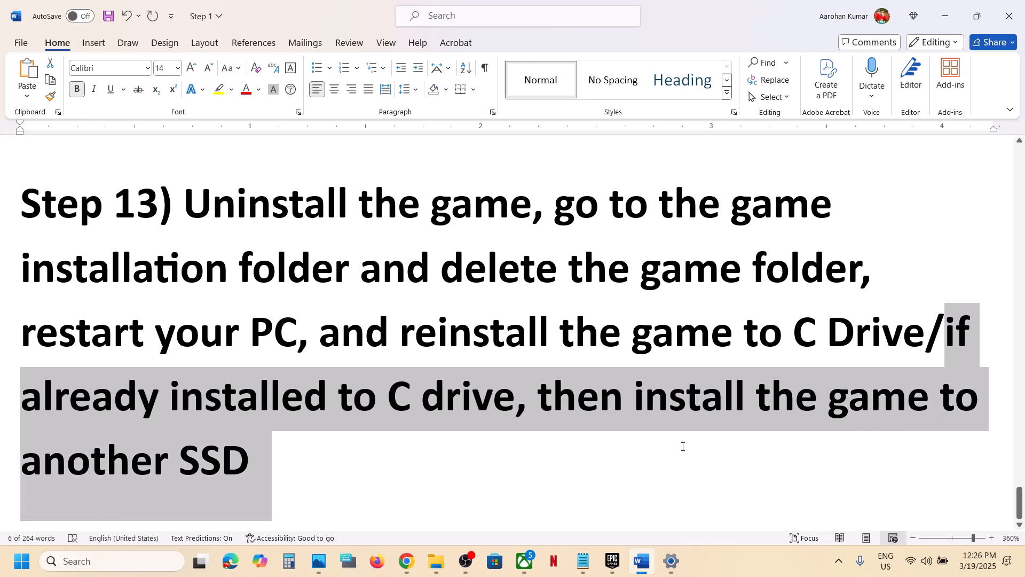
pyautogui.moveTo(394, 441); pyautogui.dragTo(374, 436)
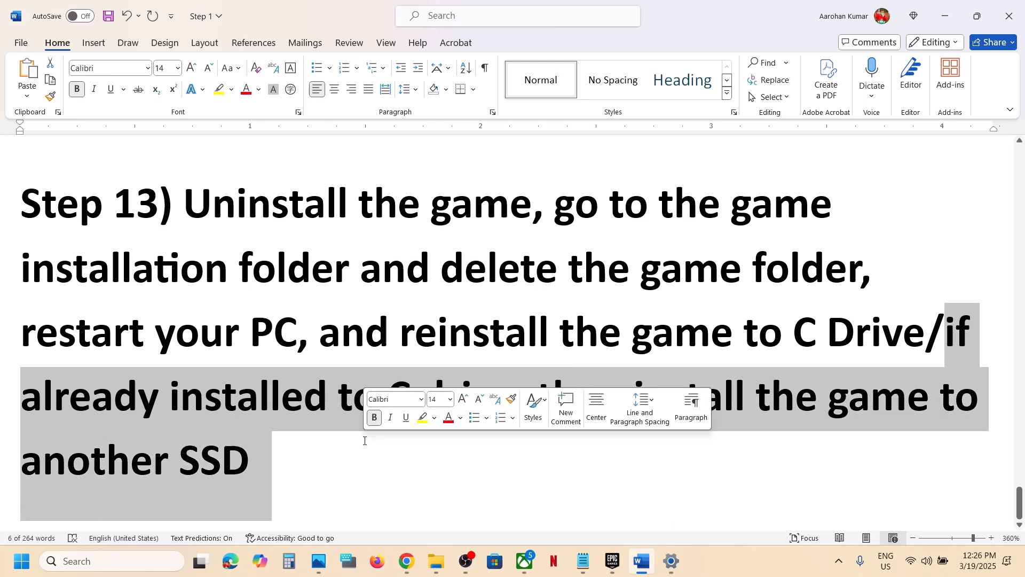
pyautogui.click(293, 471)
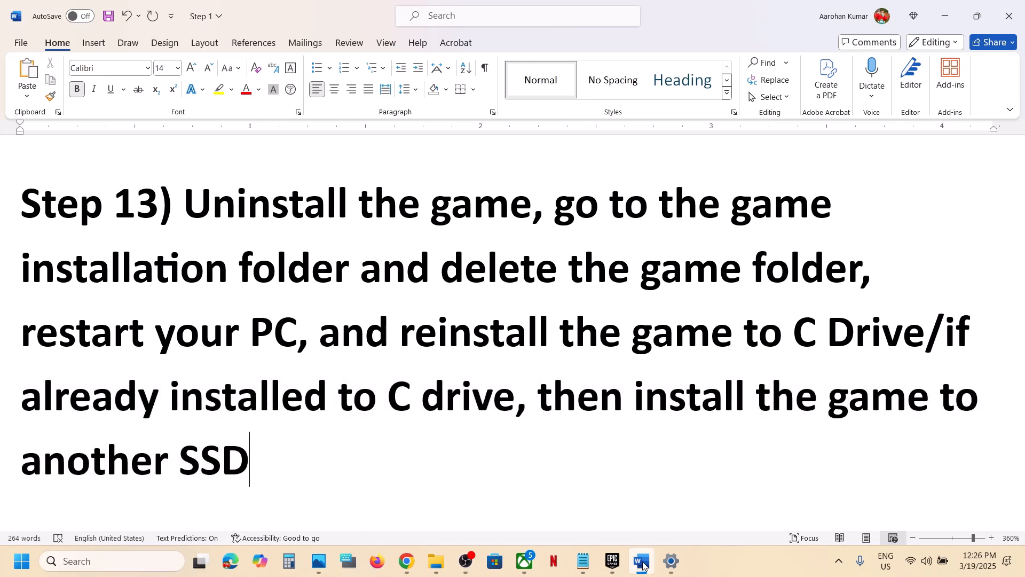
pyautogui.click(603, 567)
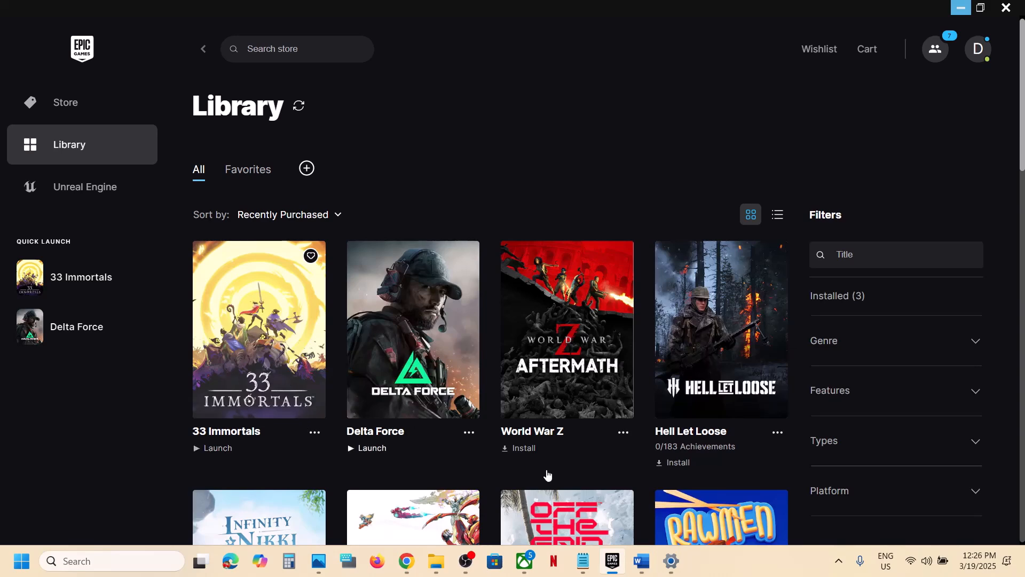
pyautogui.click(730, 573)
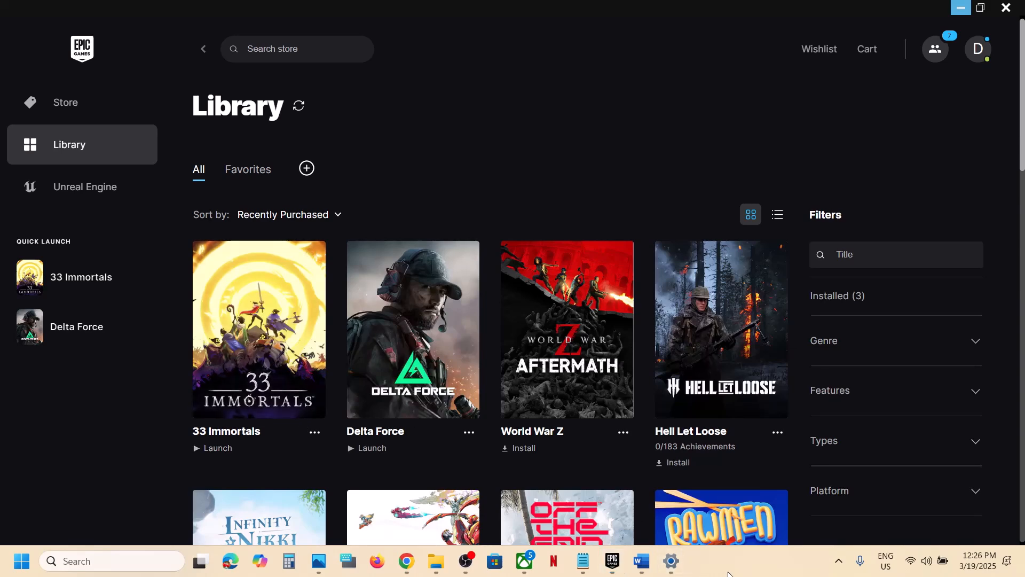